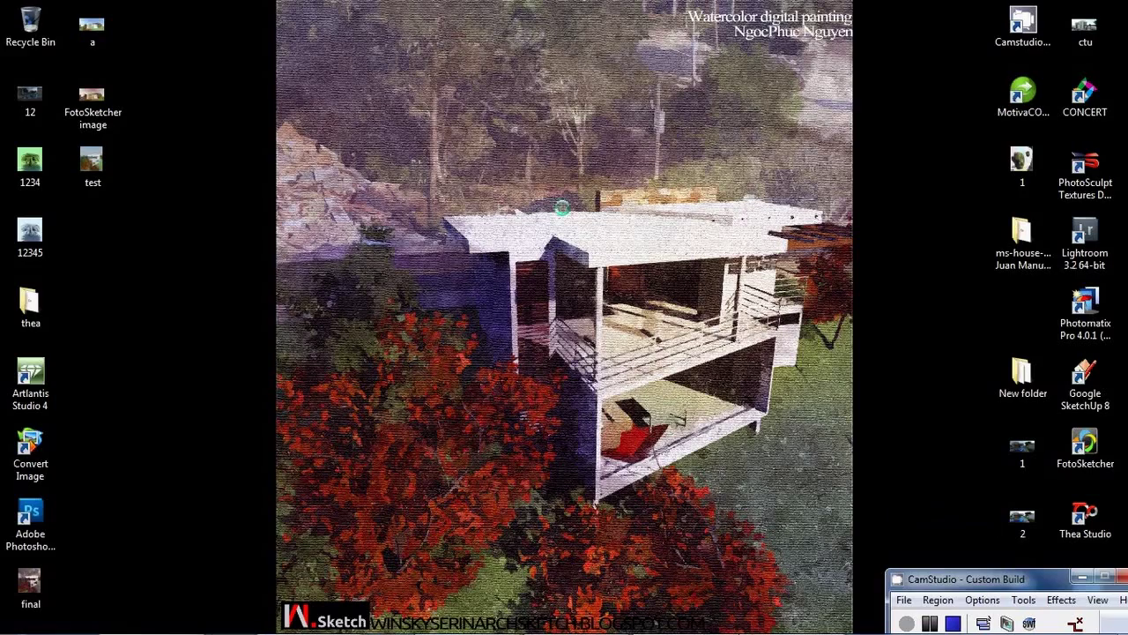
Refresh the Windows desktop from its right-click shortcut menu
right_click(561, 123)
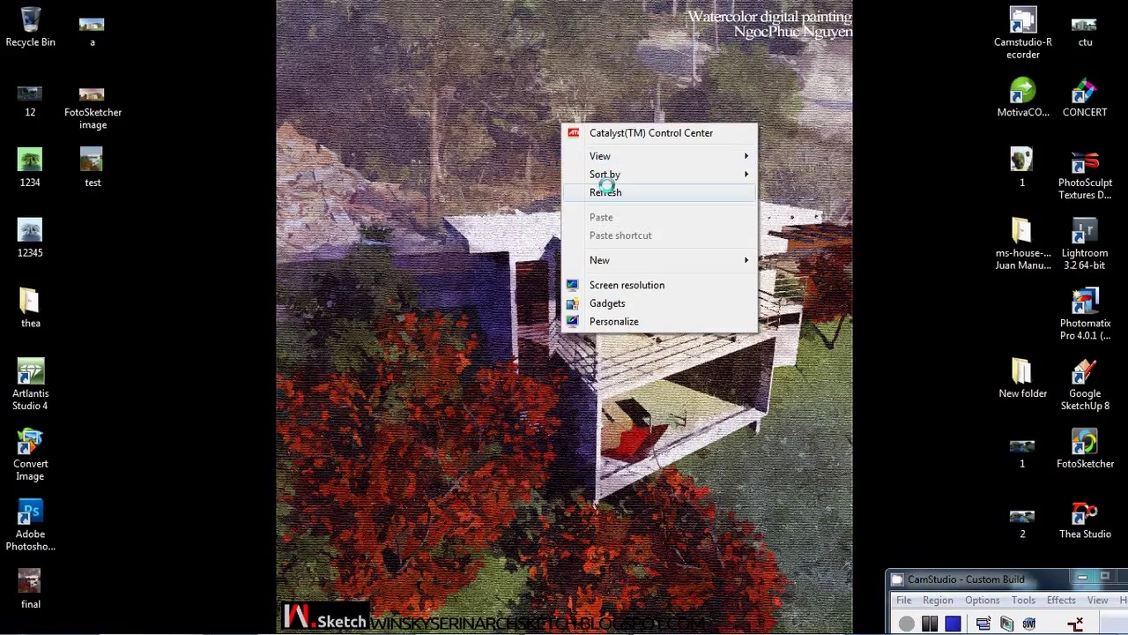
click(606, 186)
Bring the SketchUp house model forward and switch it to the Scene 2 view
click(467, 617)
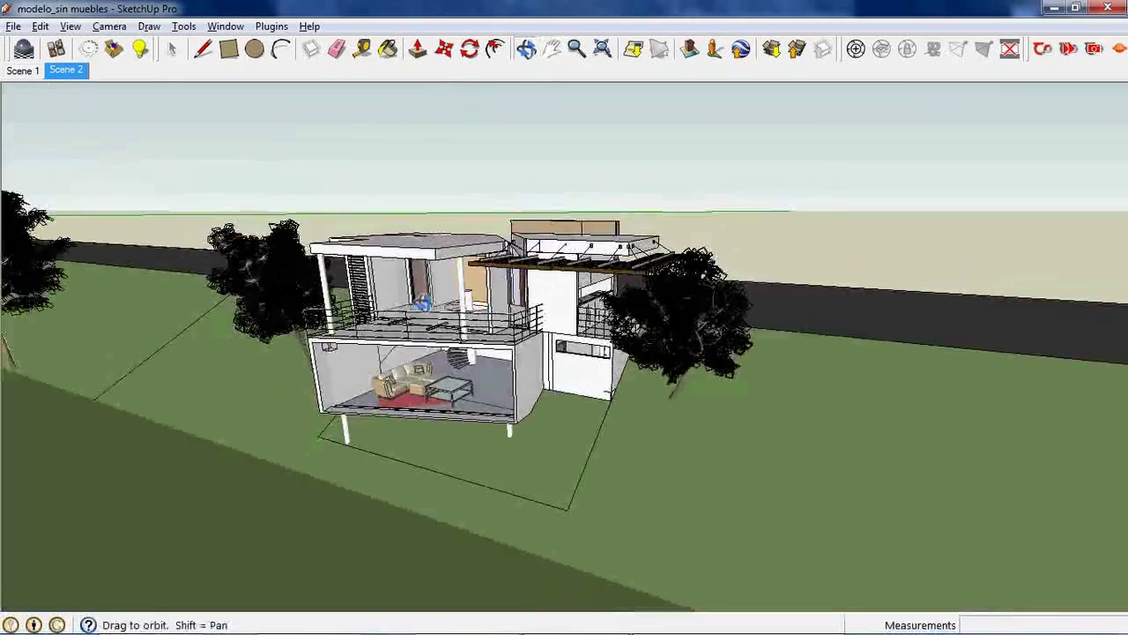
mouse_move(423, 303)
mouse_down()
mouse_move(433, 320)
mouse_move(438, 295)
mouse_move(922, 308)
mouse_move(424, 368)
mouse_move(70, 137)
mouse_up()
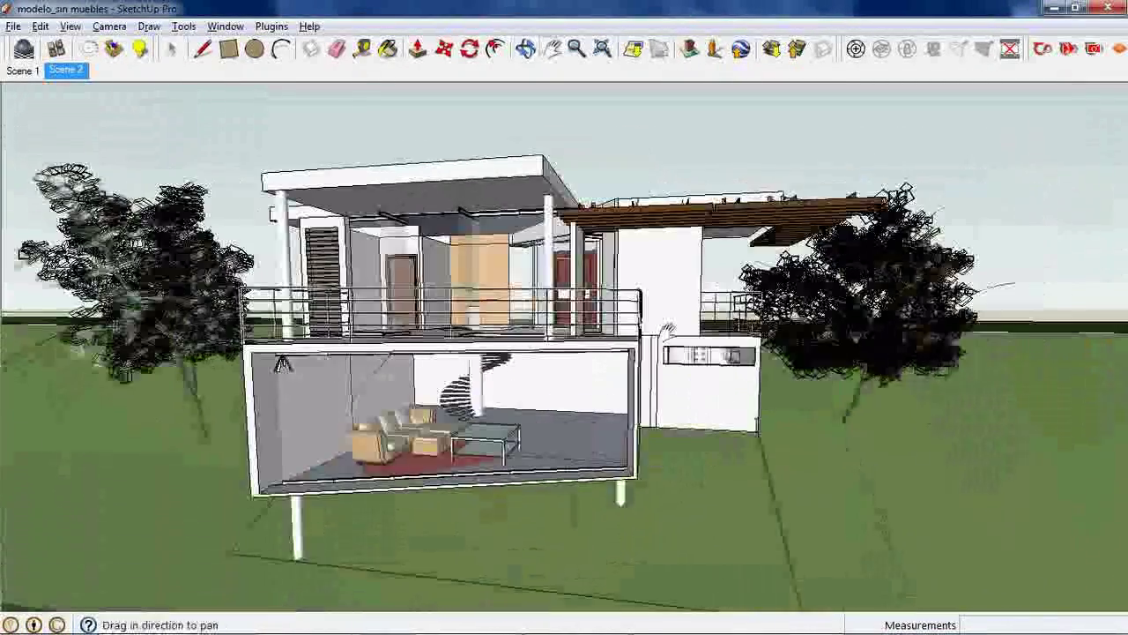
click(76, 70)
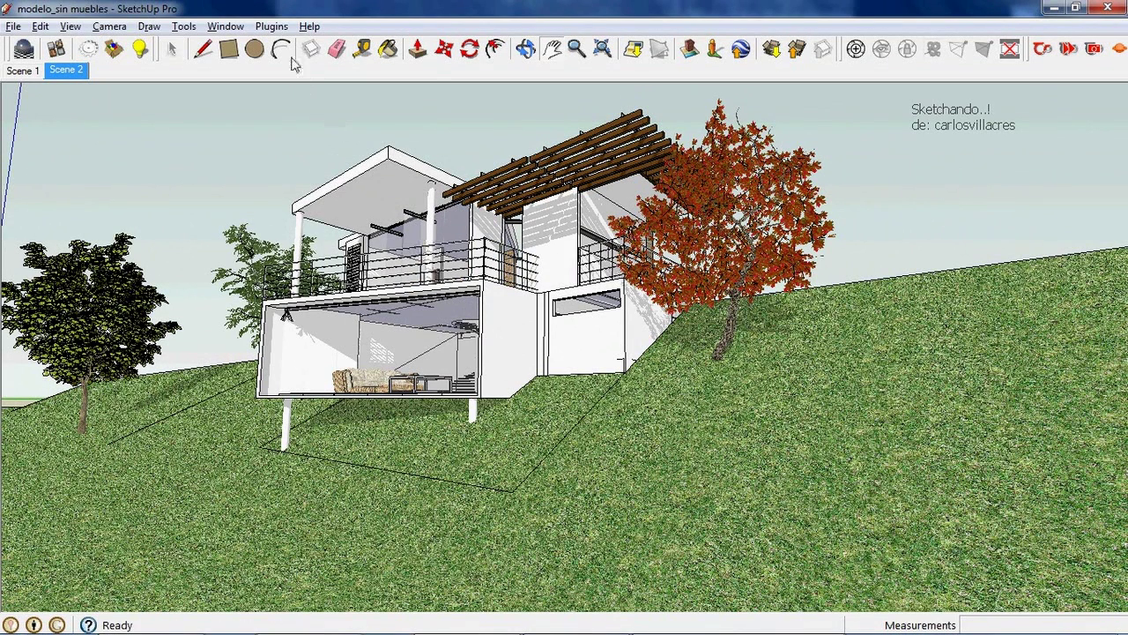
Quick-export Scene 2 to Thea through Plugins > Thea Exporter
click(271, 26)
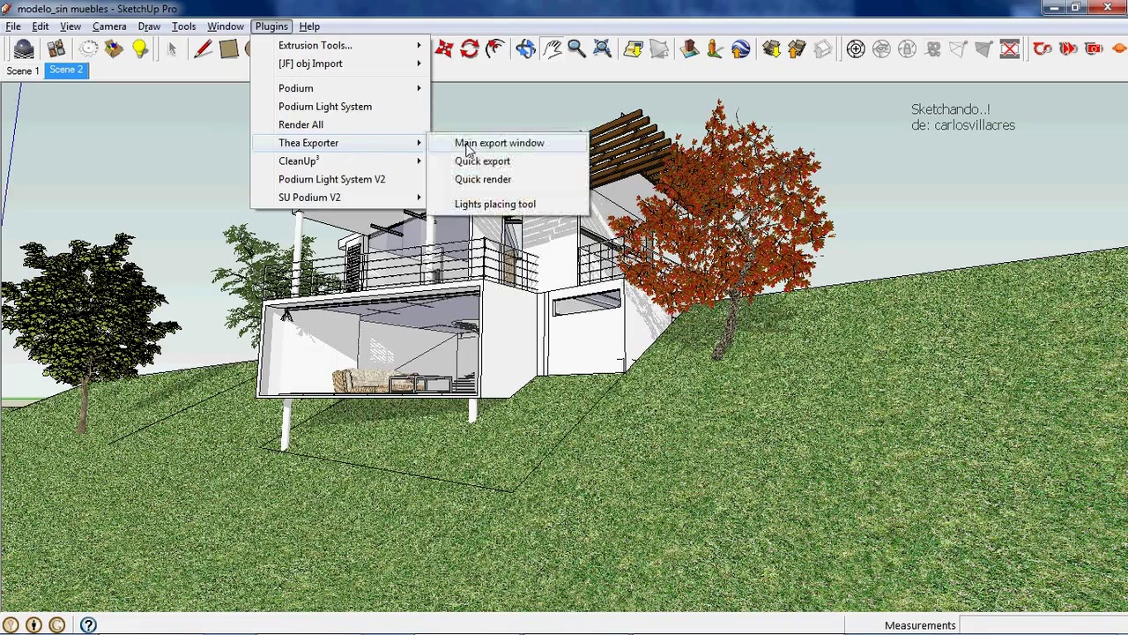
click(481, 164)
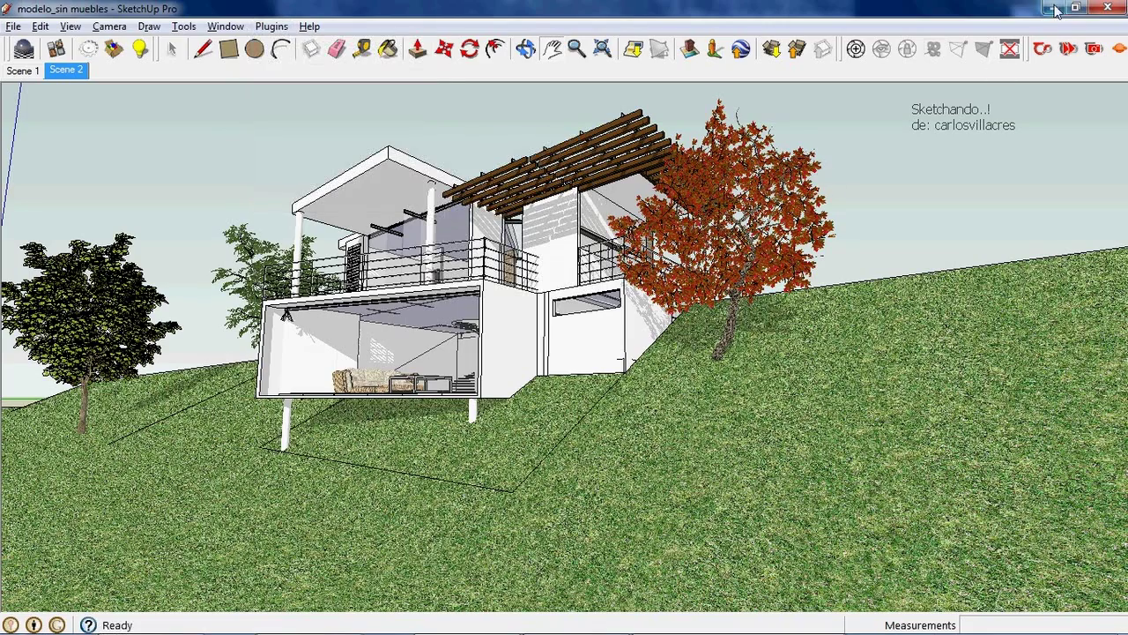
key(alt+Tab)
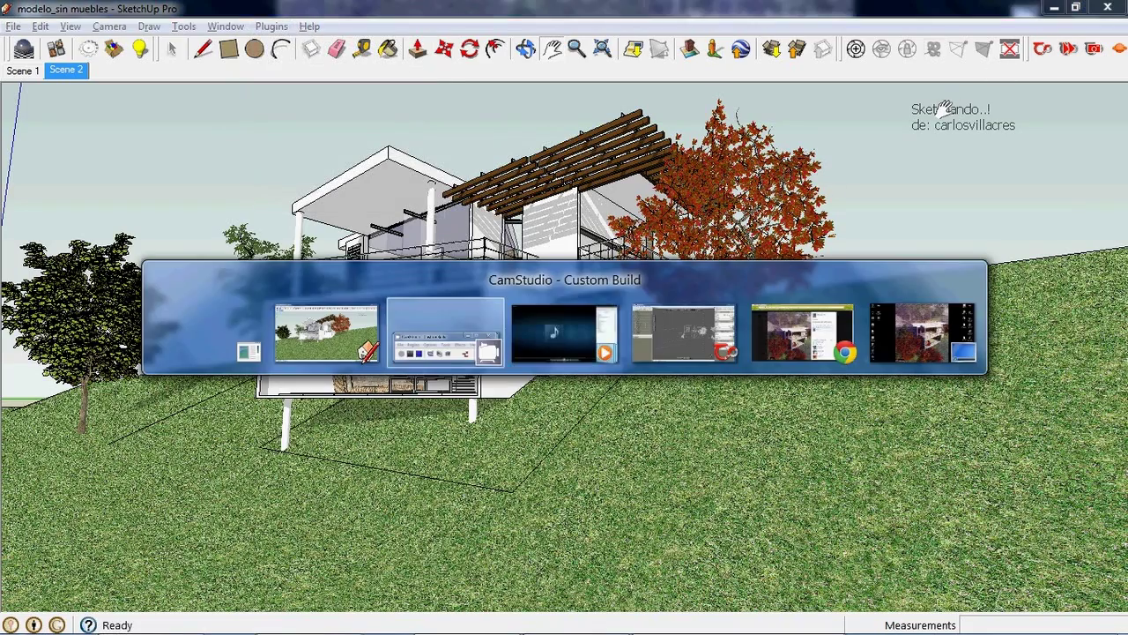
In Thea Studio, run an interactive preview and the final render, then zoom to the balconies
key(alt+Tab)
key(alt+Tab)
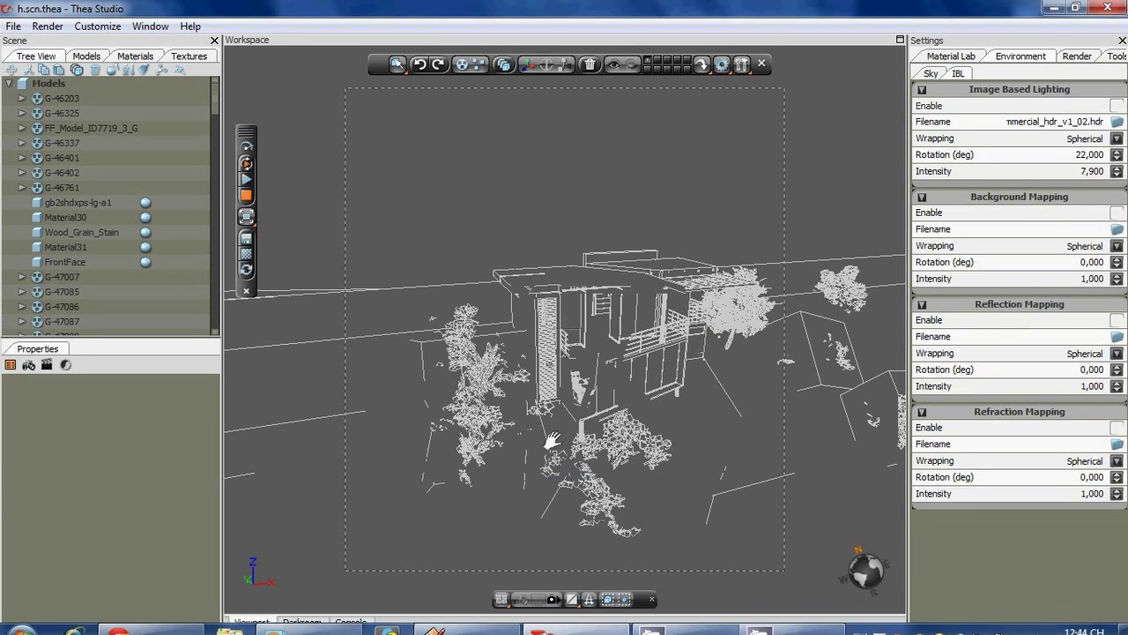
click(598, 603)
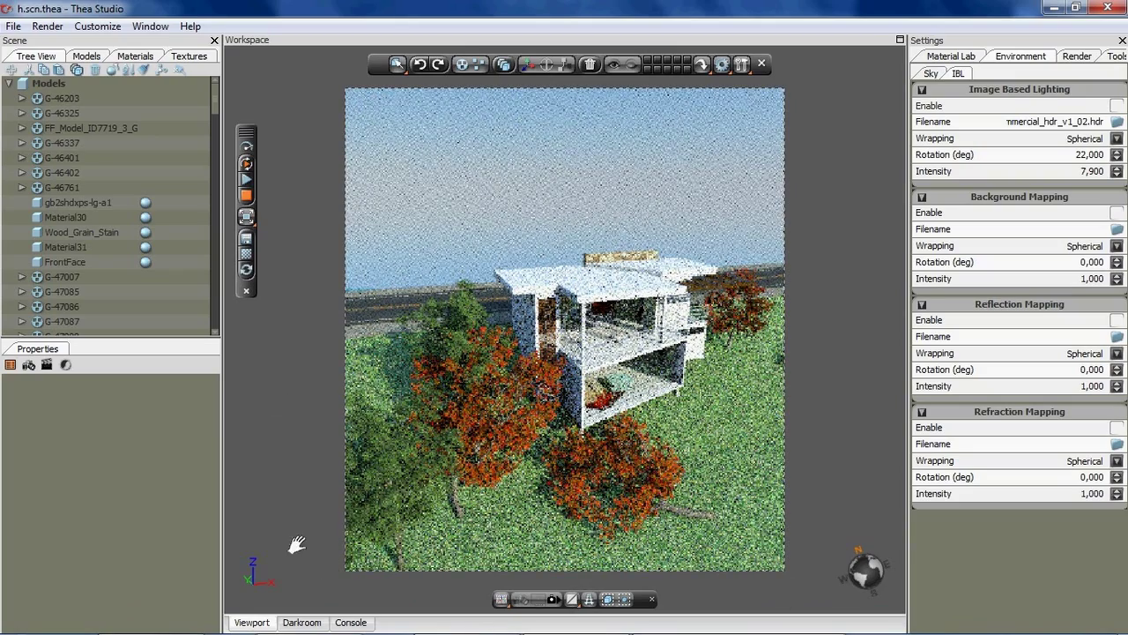
click(44, 25)
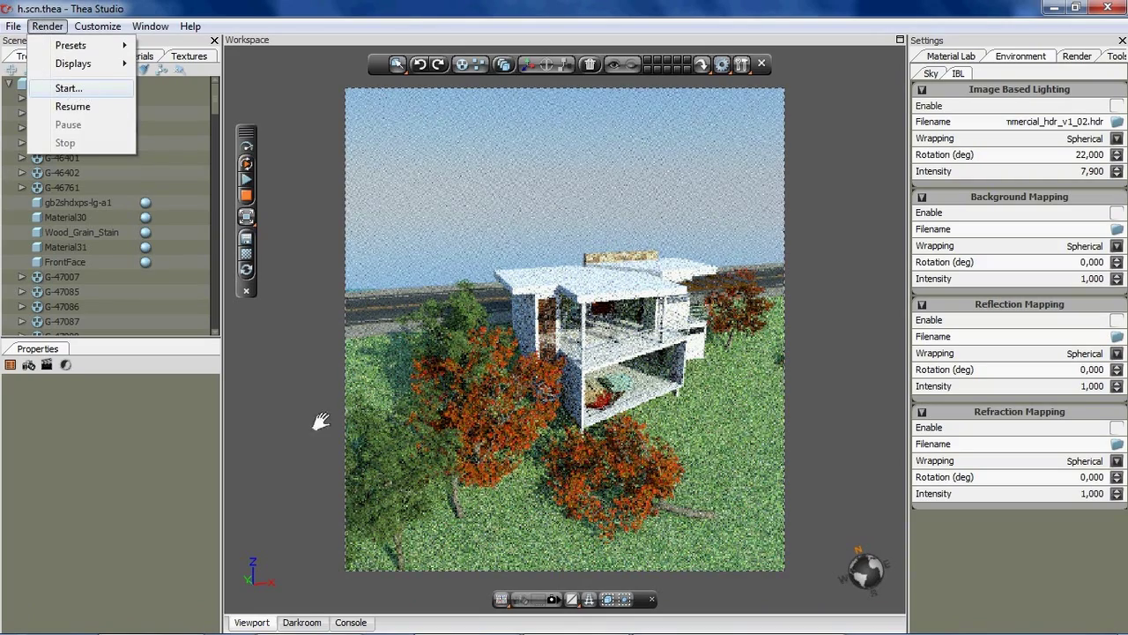
click(302, 621)
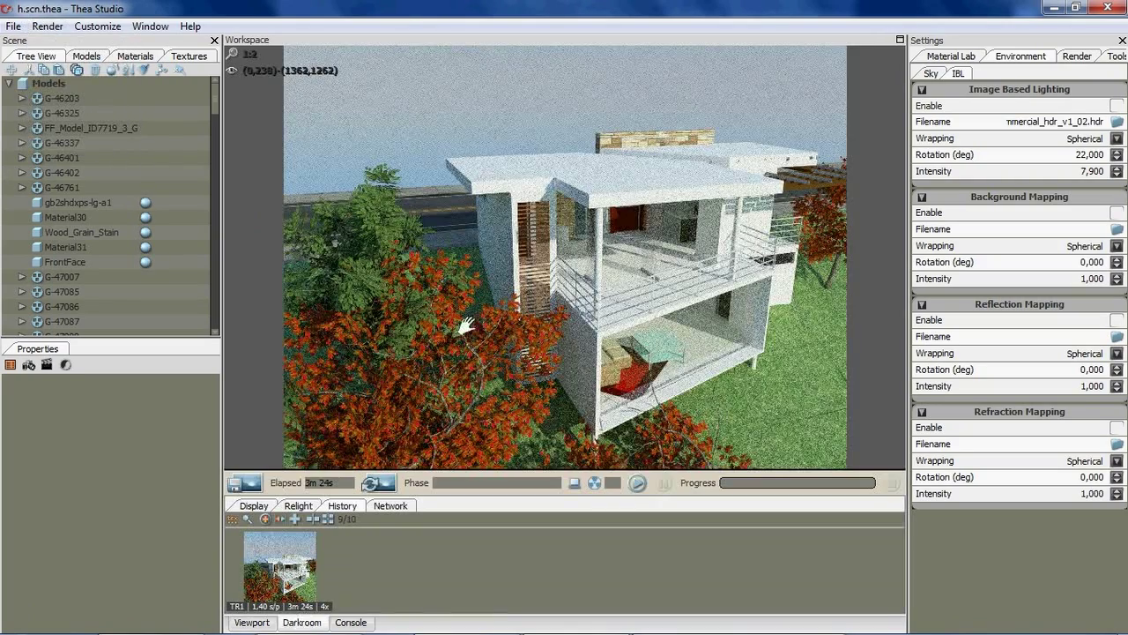
scroll(517, 365, up, 1)
mouse_move(580, 328)
mouse_down()
mouse_move(484, 135)
mouse_move(725, 327)
mouse_up()
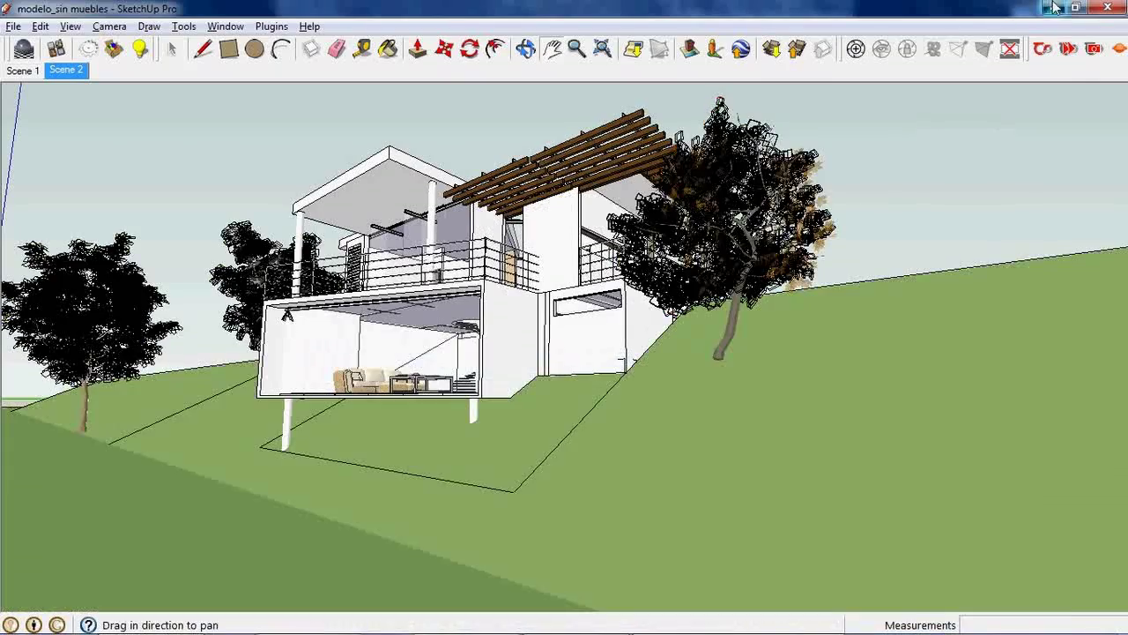
Minimize SketchUp and view the test.png watercolor render in Windows Photo Viewer
click(1054, 7)
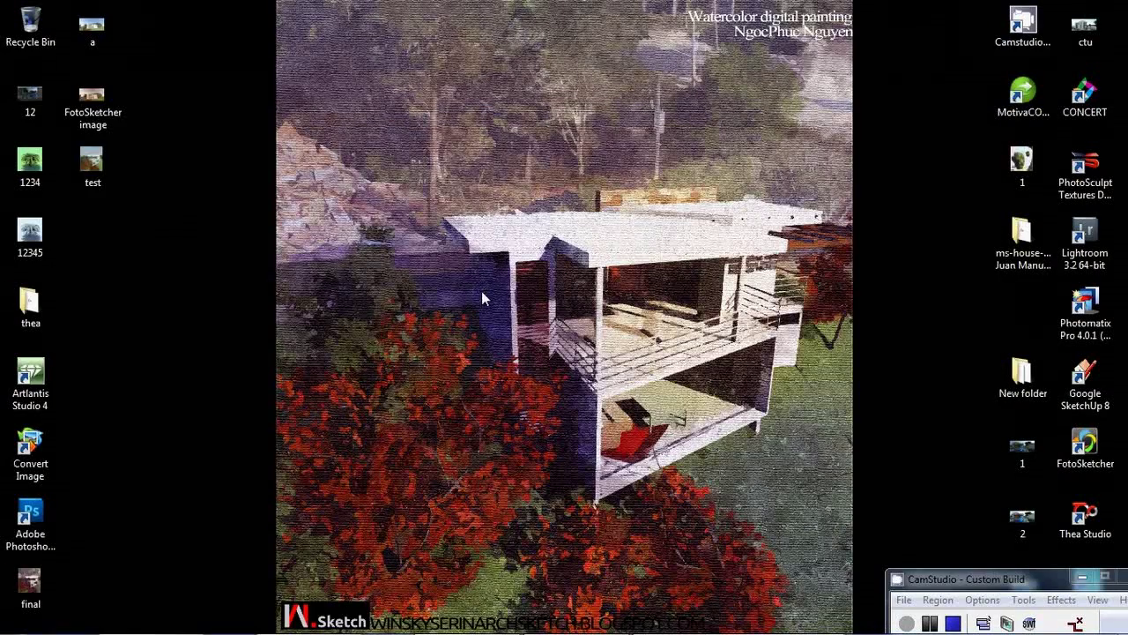
double_click(113, 162)
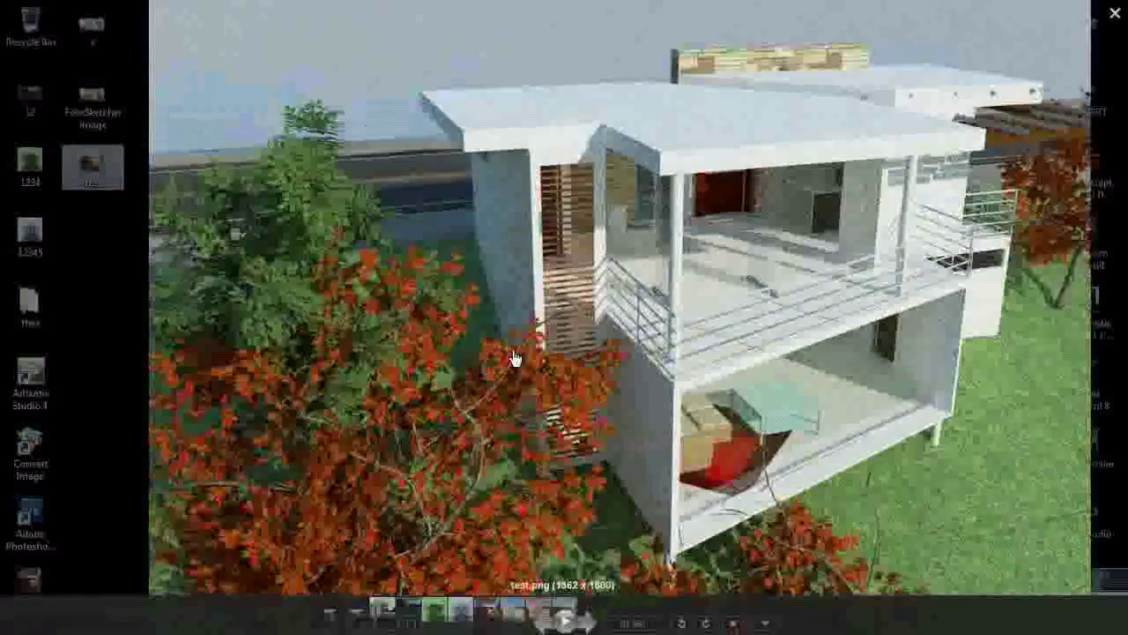
scroll(467, 426, up, 2)
scroll(467, 426, down, 3)
Close the viewer and open test.png in Photoshop via its desktop shortcut
click(230, 204)
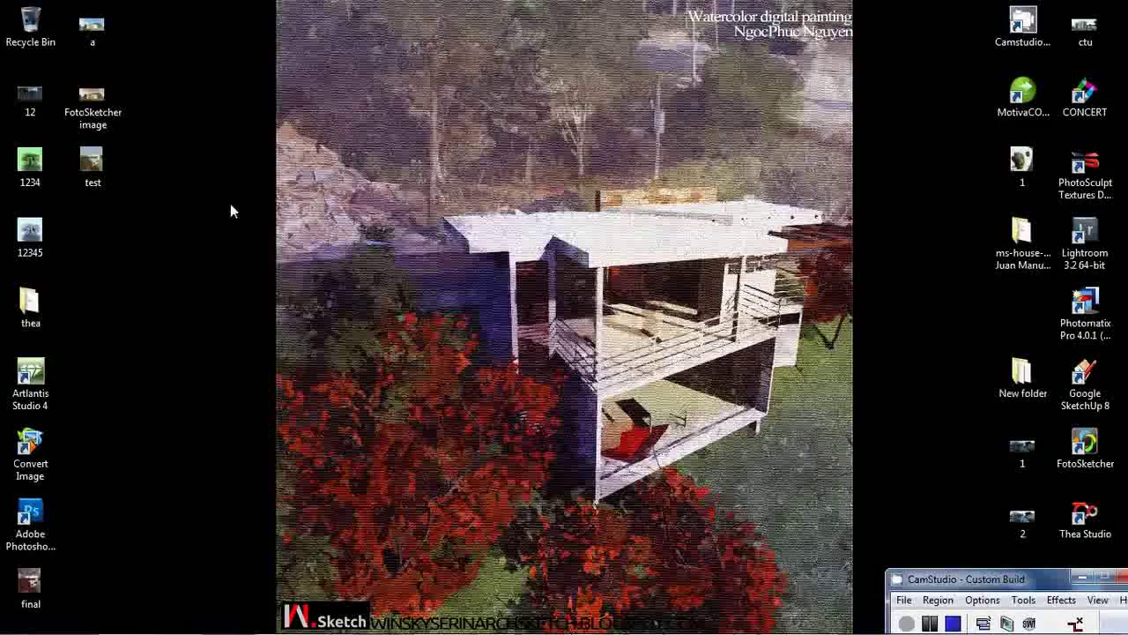
mouse_move(114, 157)
mouse_down()
mouse_move(162, 497)
mouse_move(27, 516)
mouse_up()
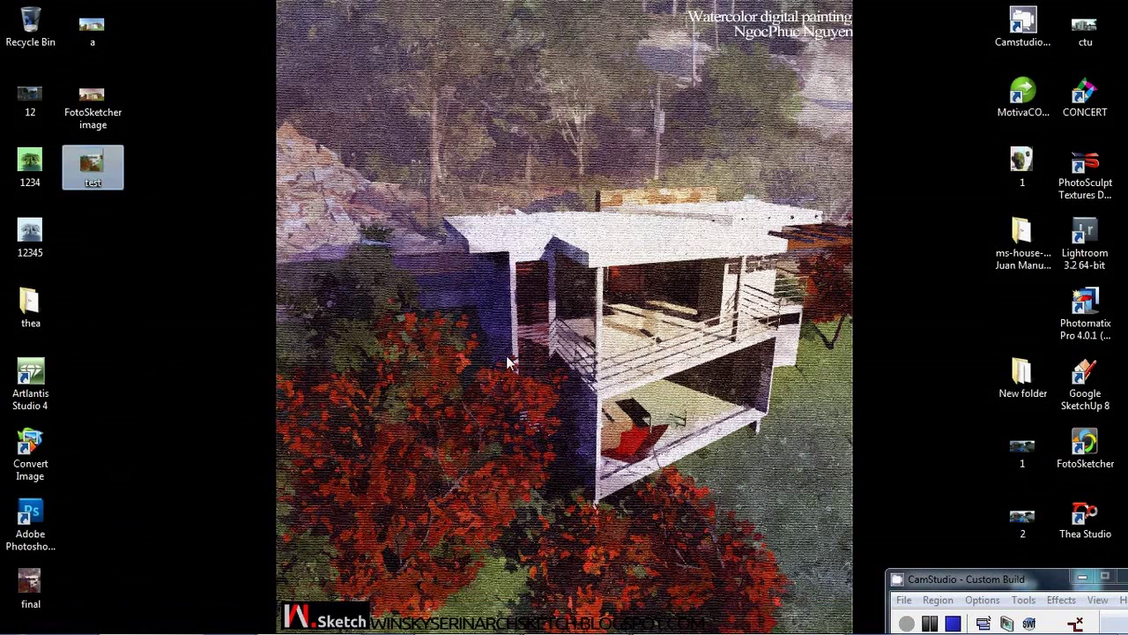
click(474, 198)
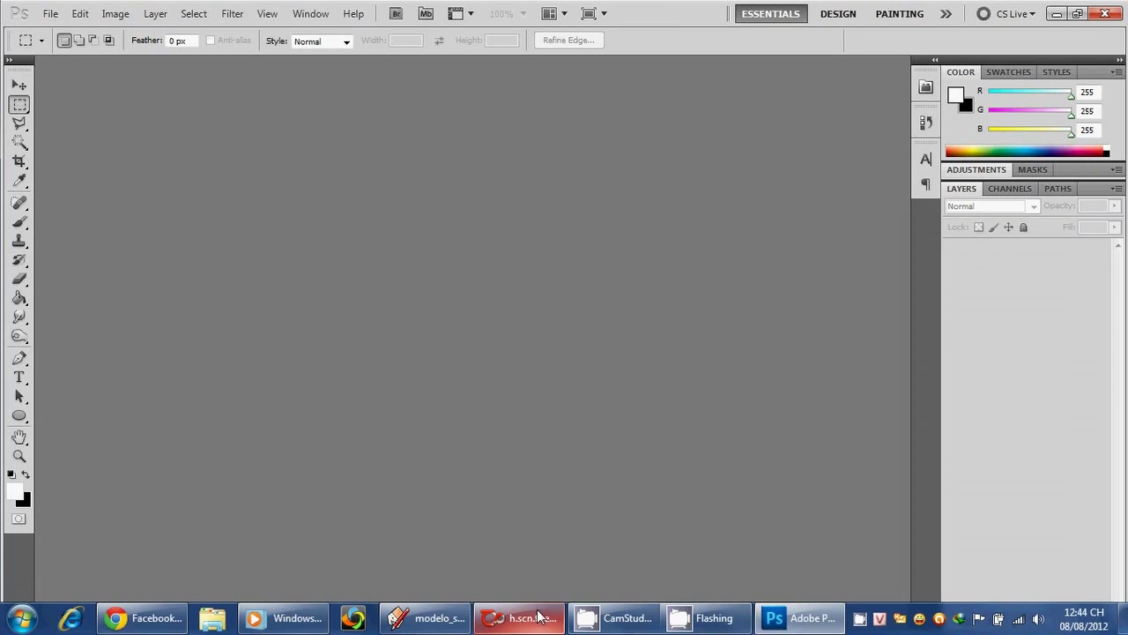
Quit Thea Render and close the SketchUp model from their taskbar jump lists
right_click(540, 615)
click(518, 572)
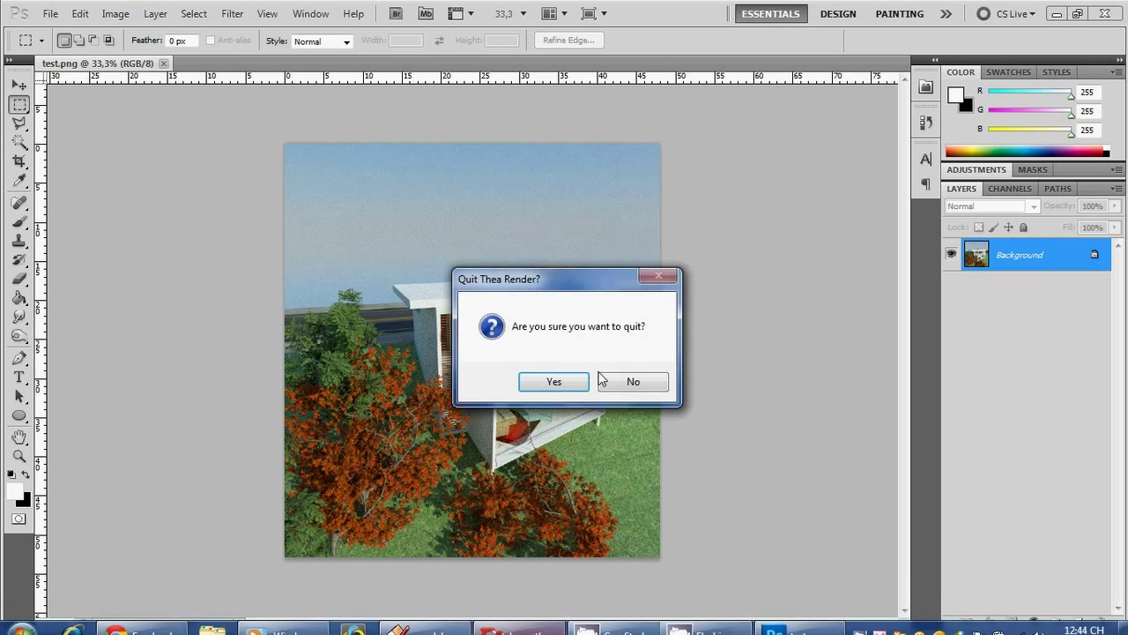
click(556, 382)
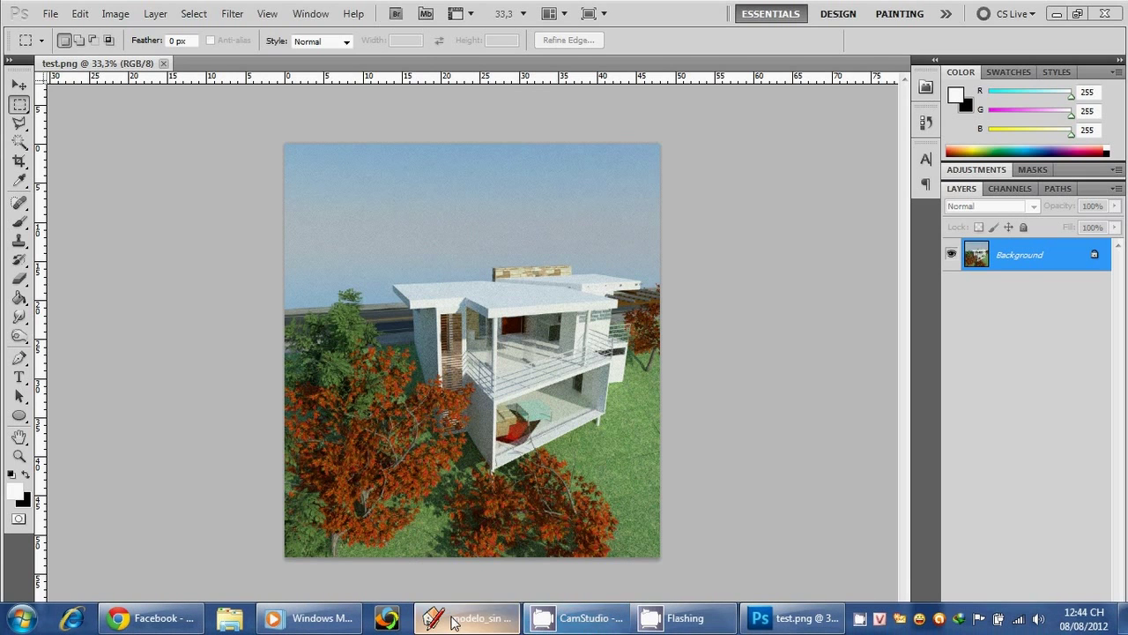
right_click(451, 621)
click(432, 574)
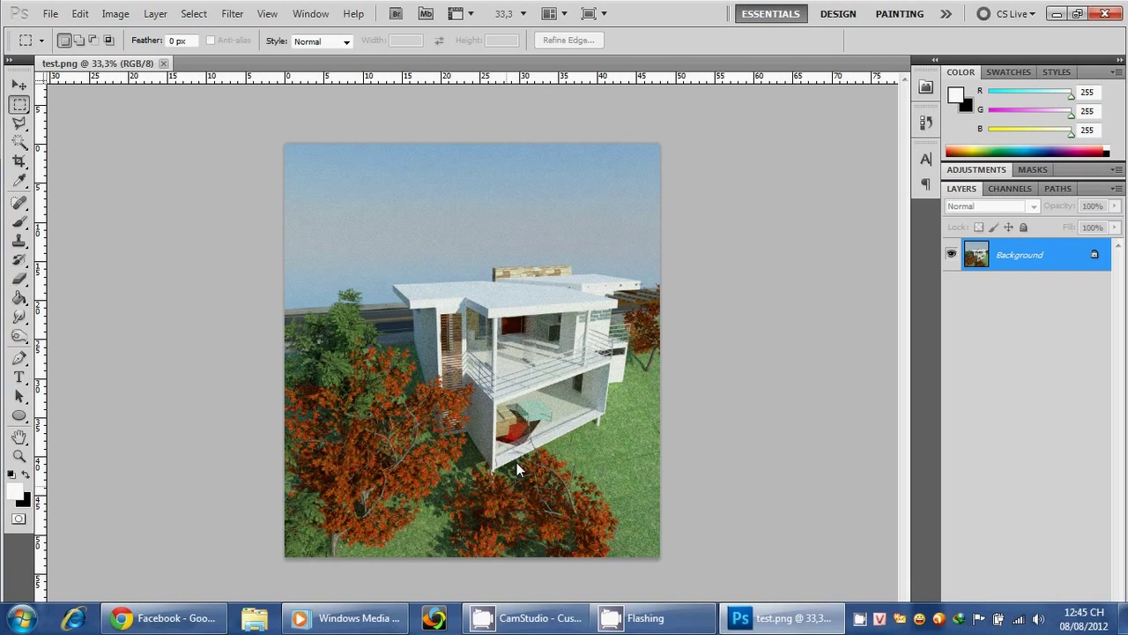
Fit the whole test.png render in the Photoshop window
scroll(511, 315, up, 1)
scroll(511, 315, up, 1)
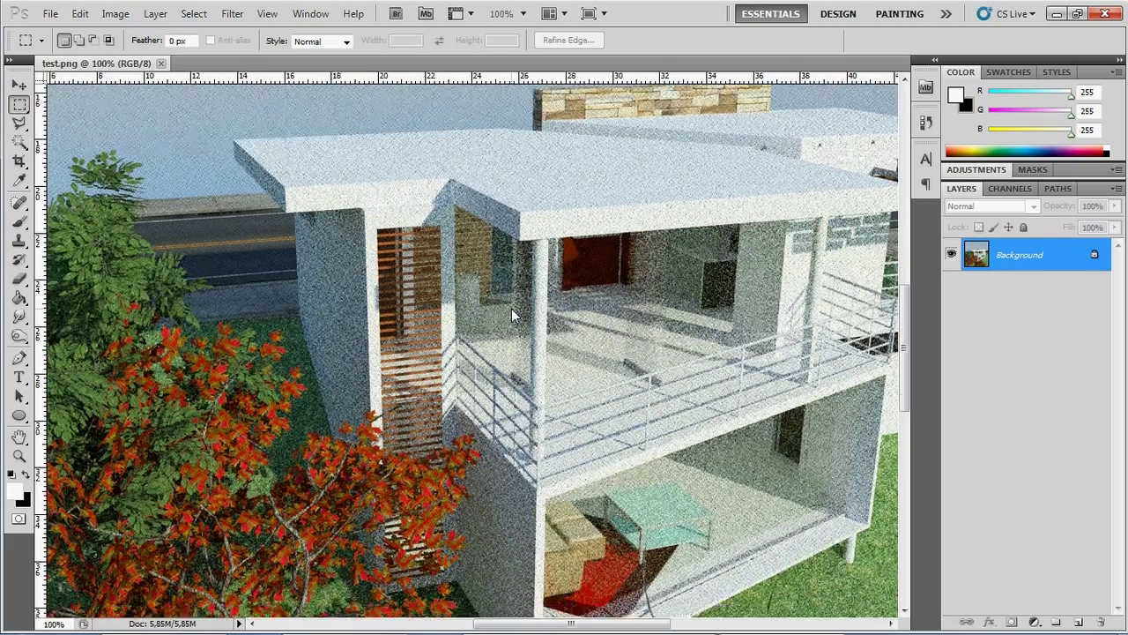
key(ctrl+0)
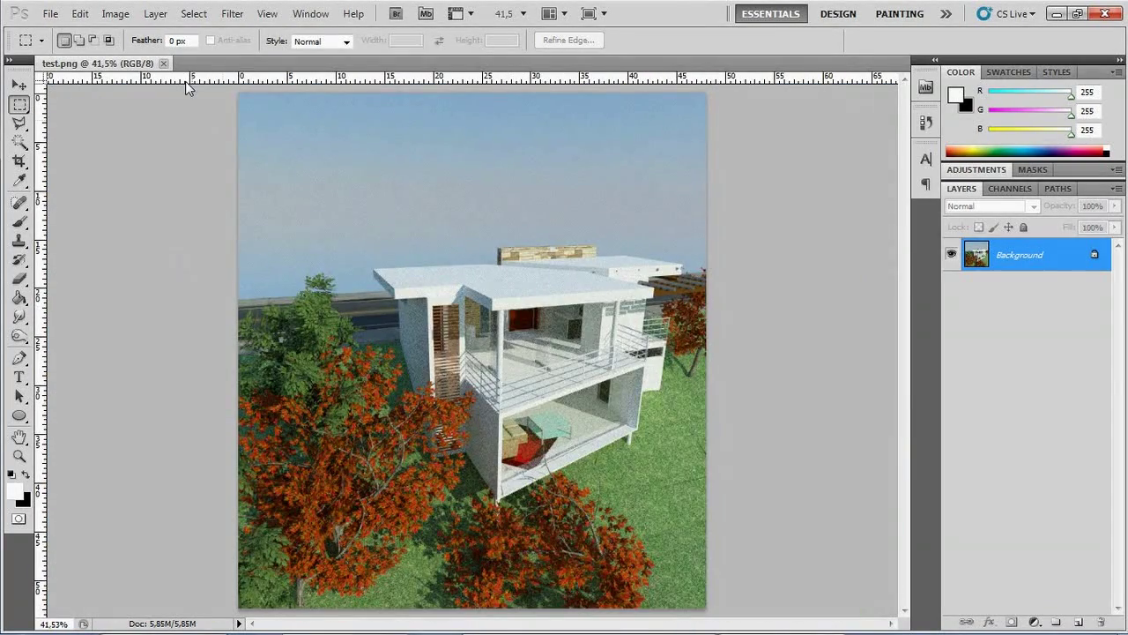
click(117, 14)
mouse_move(141, 54)
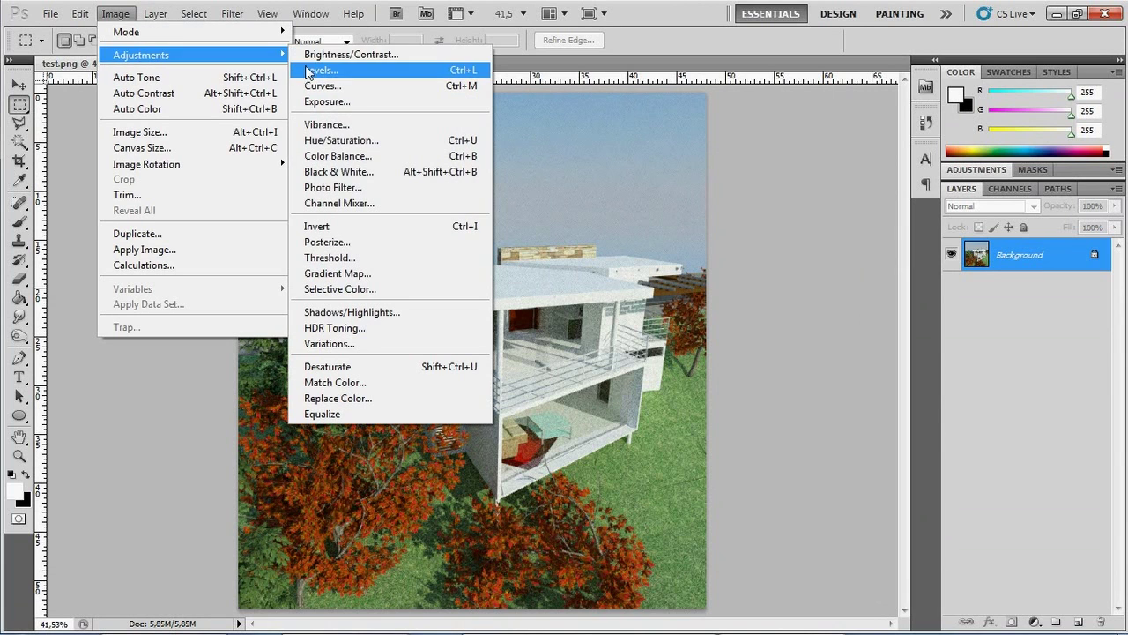
Brighten the render with a Levels adjustment lowering the white input point
click(319, 70)
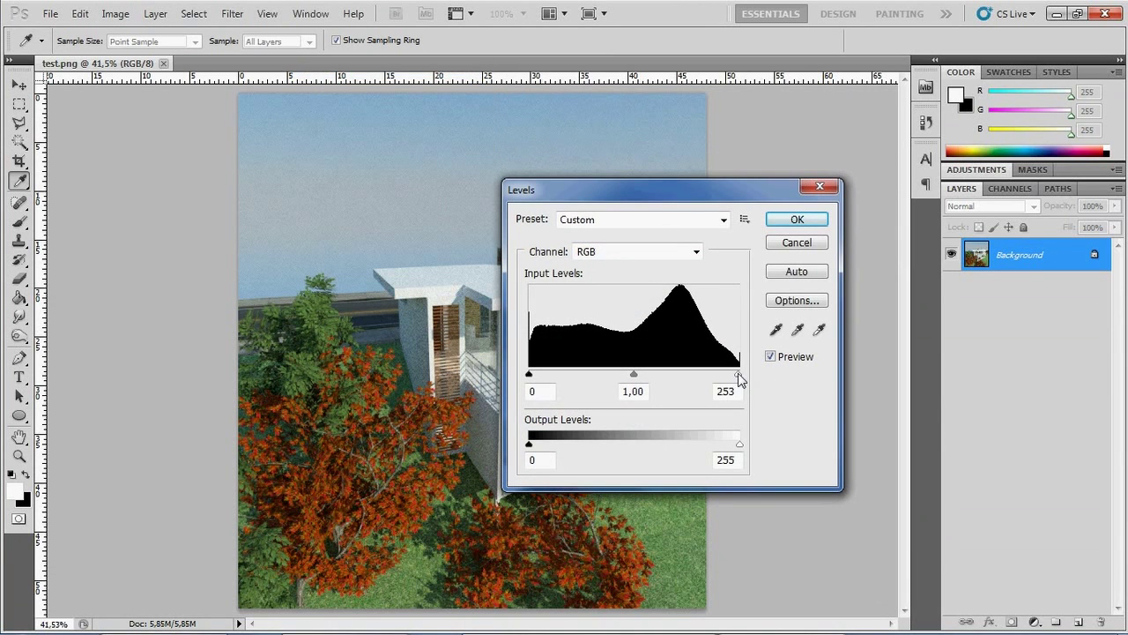
drag(738, 374, 717, 392)
click(809, 222)
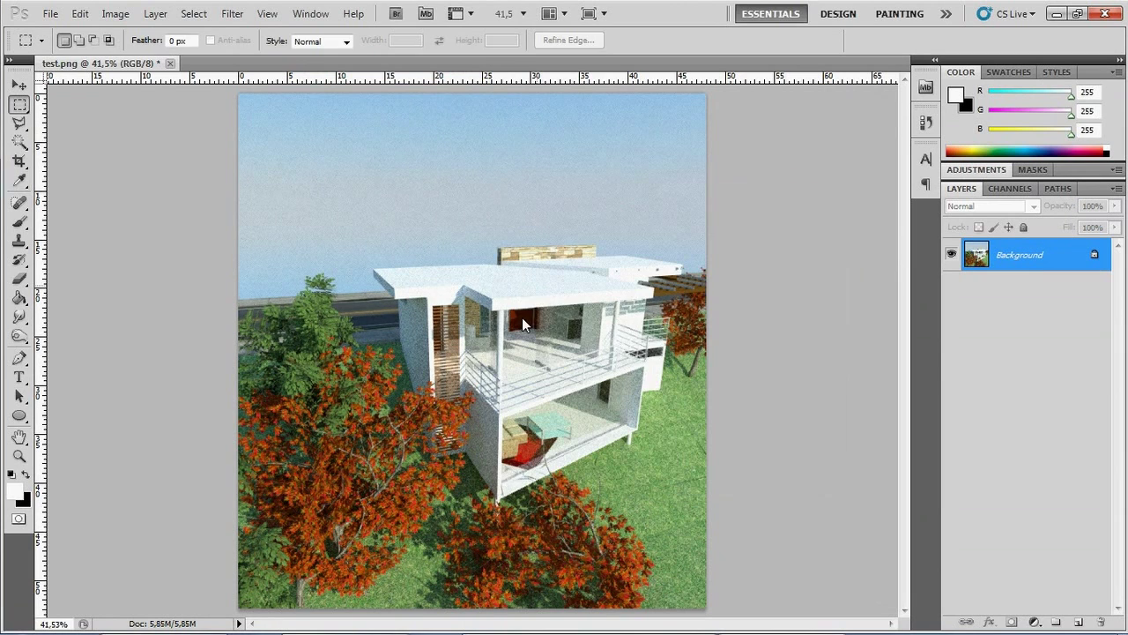
Boost saturation by +28 with Hue/Saturation, then Magic Wand-select the sky
click(115, 13)
mouse_move(141, 55)
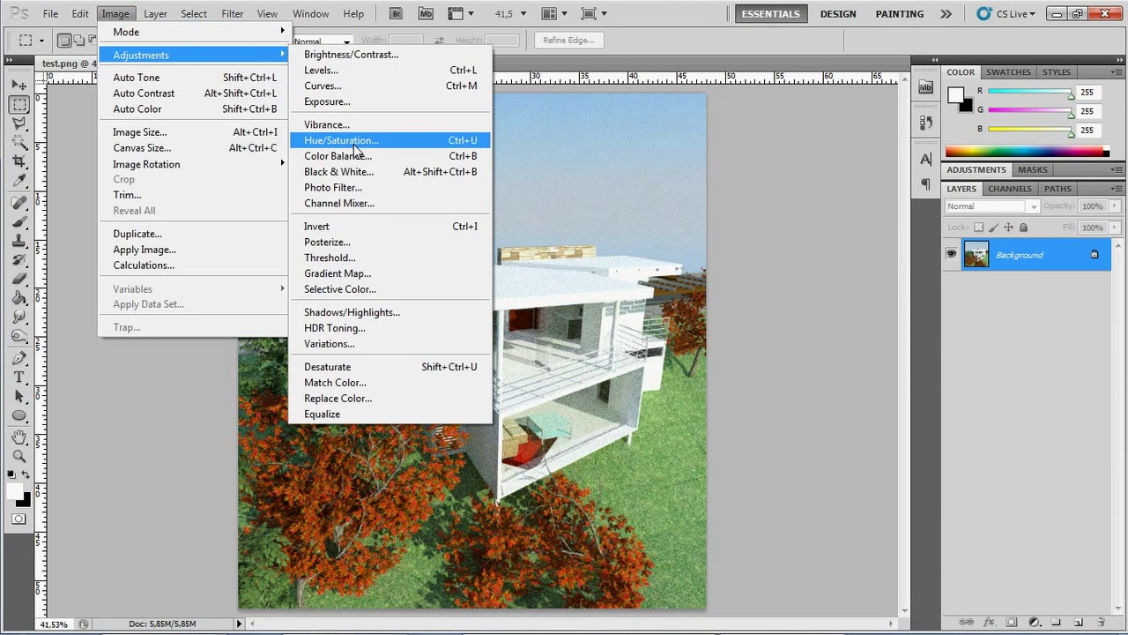
click(357, 145)
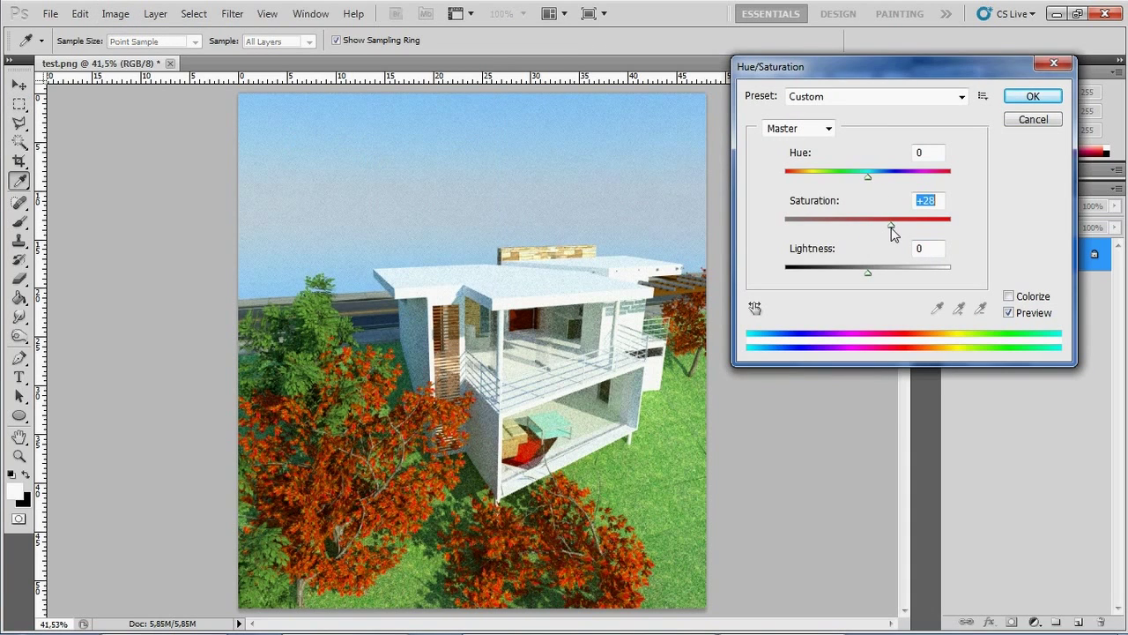
click(1045, 101)
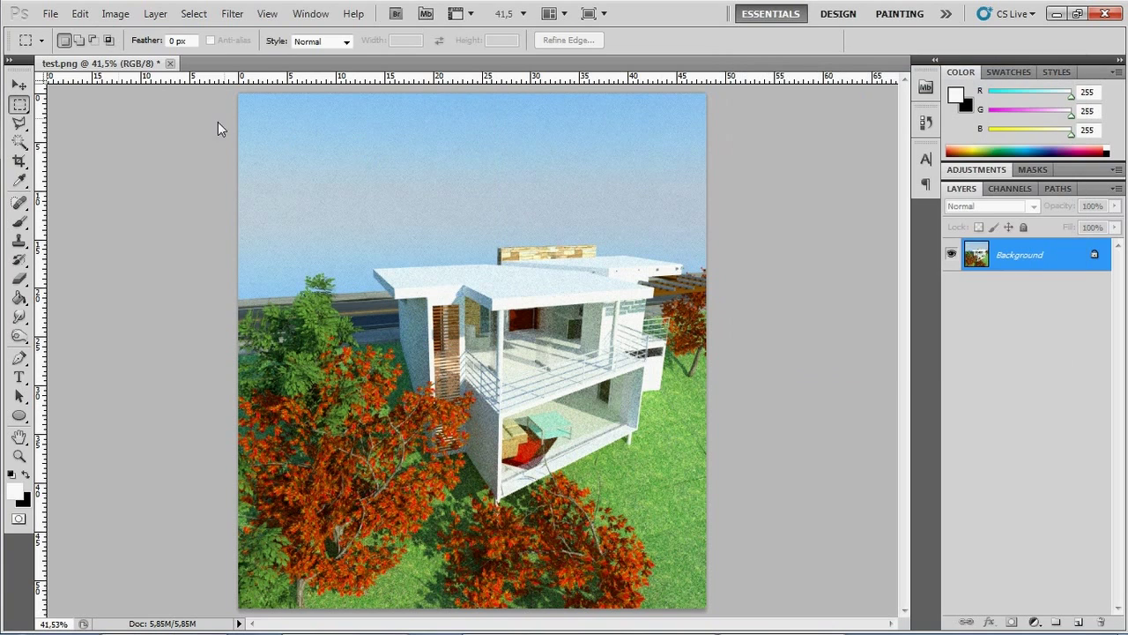
click(20, 141)
click(431, 186)
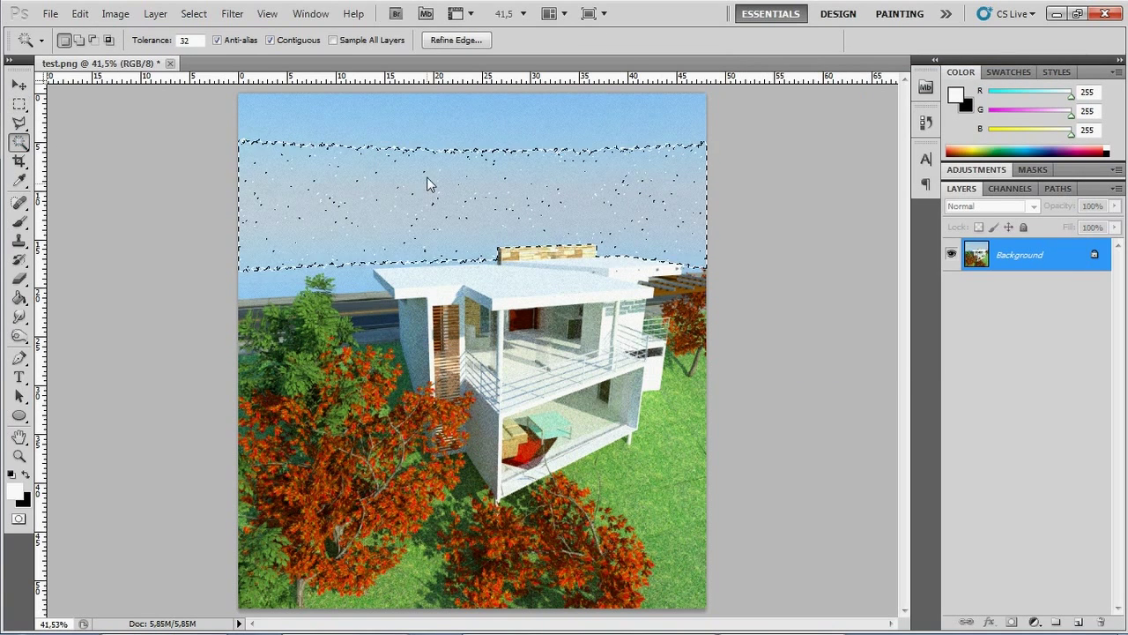
Add the remaining sky areas to the Magic Wand selection and copy it to Layer 1
shift+click(355, 132)
shift+click(366, 286)
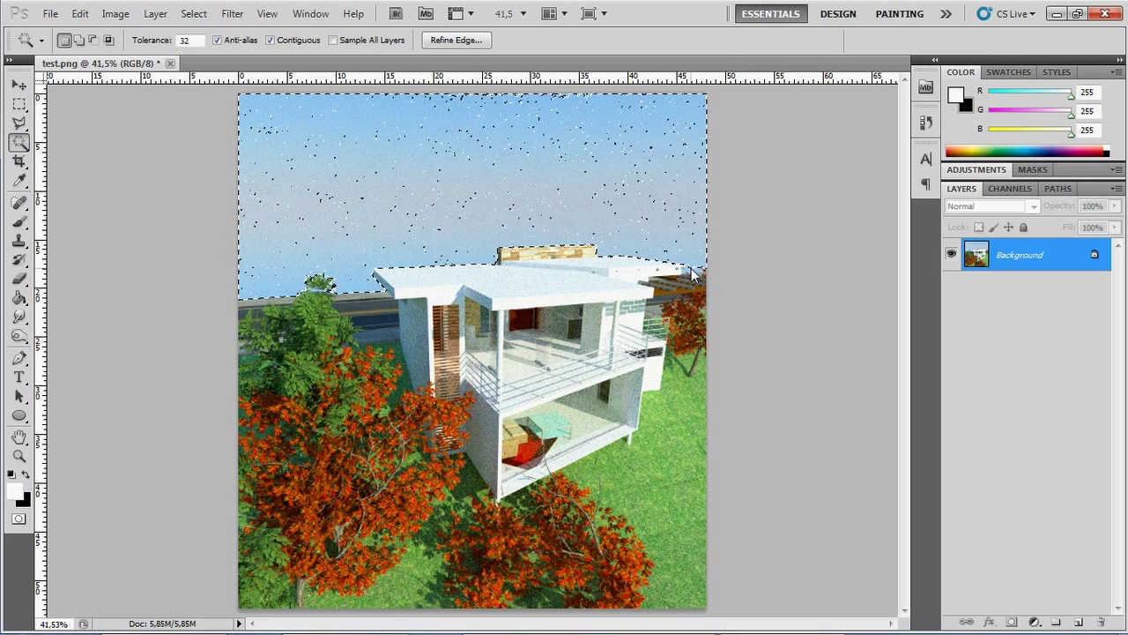
shift+click(537, 144)
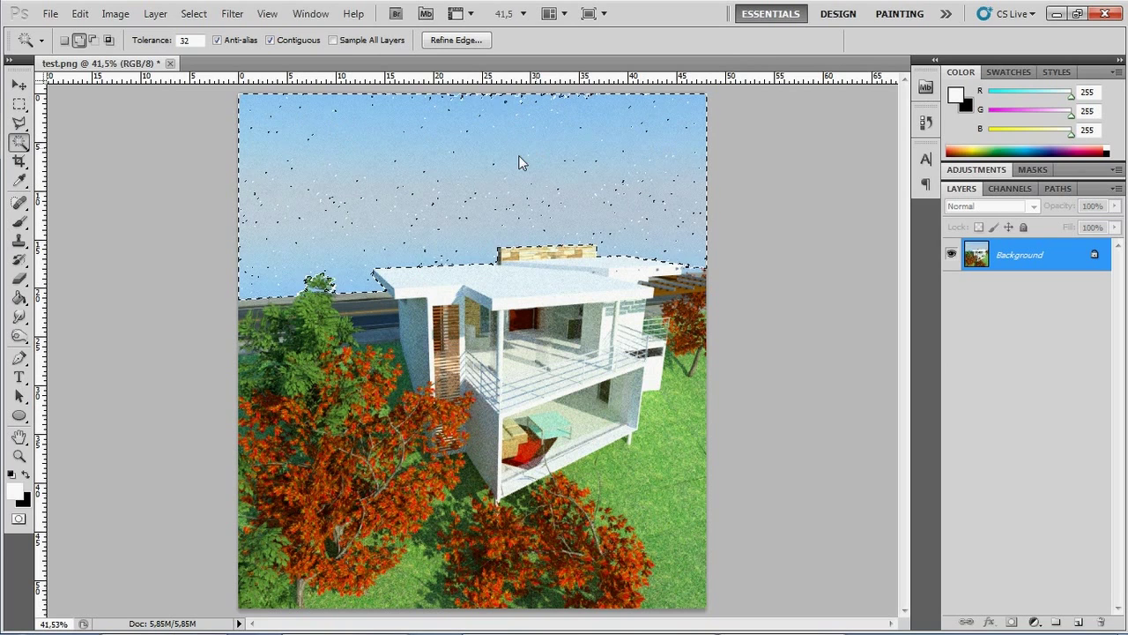
shift+click(434, 166)
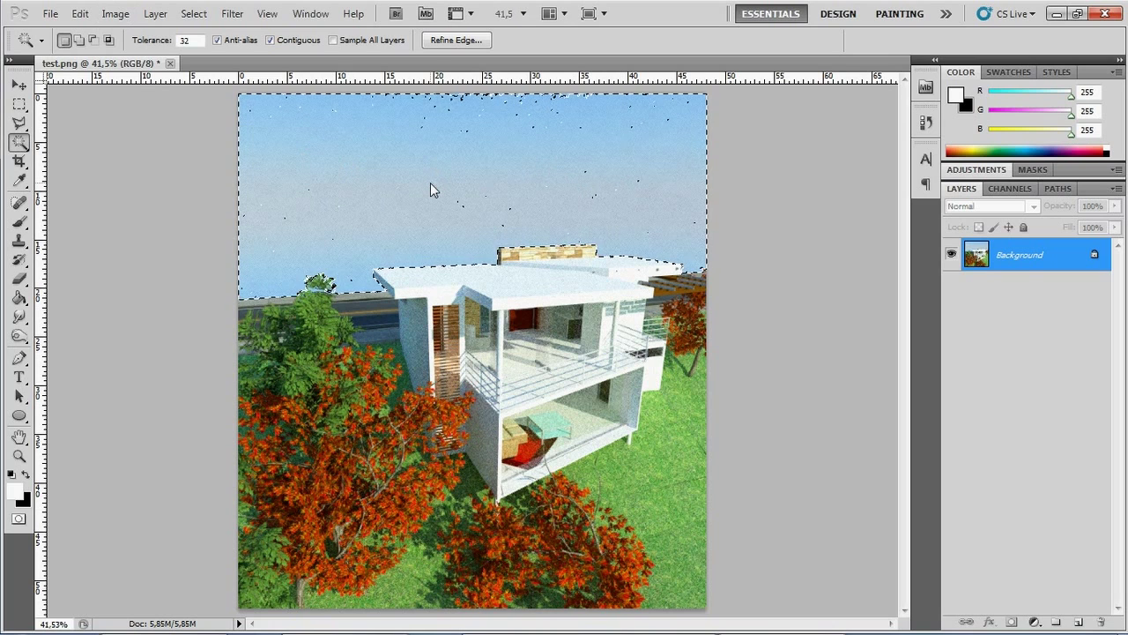
key(ctrl+j)
Convert the locked Background into an ordinary layer named Layer 0
double_click(1034, 291)
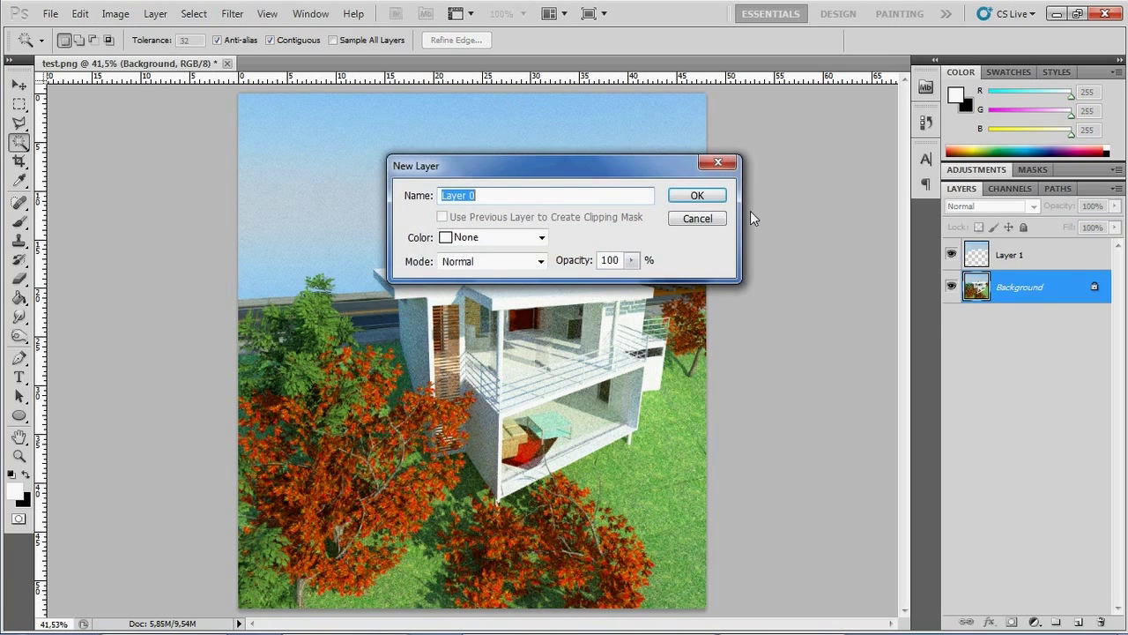
drag(619, 178, 574, 130)
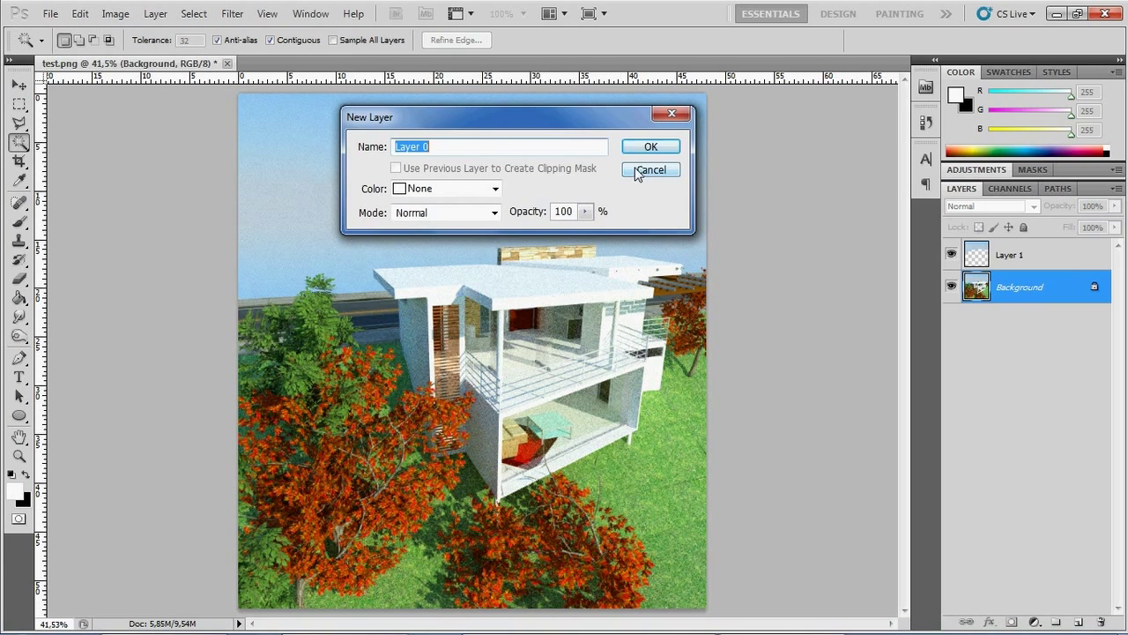
click(648, 148)
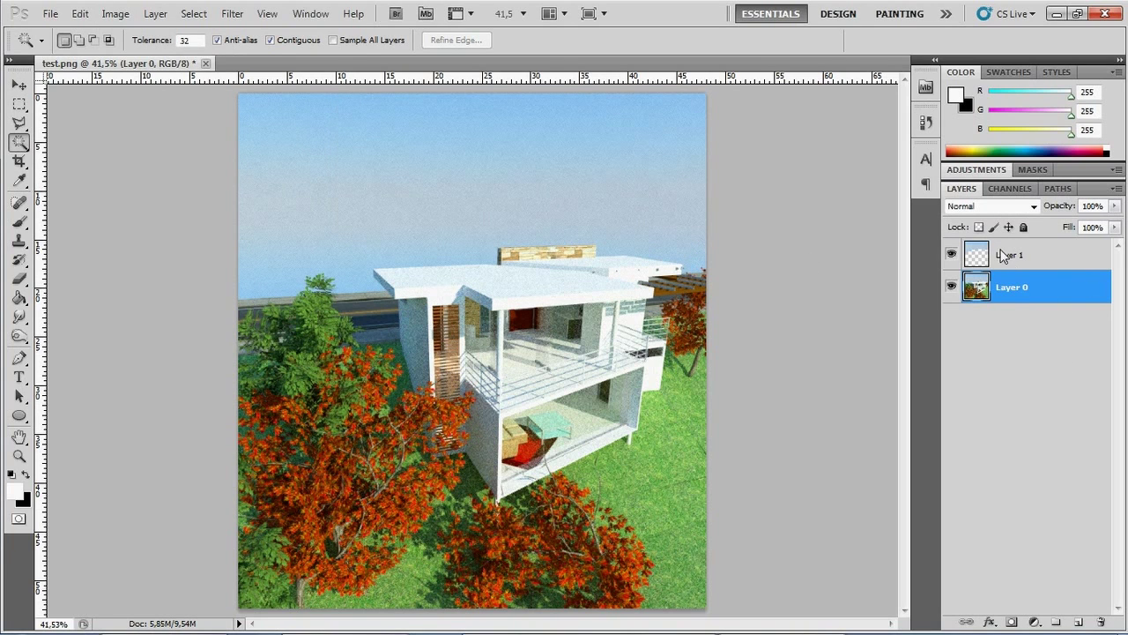
Load Layer 1's sky as a selection, make Layer 0 active, then deselect
click(1002, 255)
ctrl+click(976, 256)
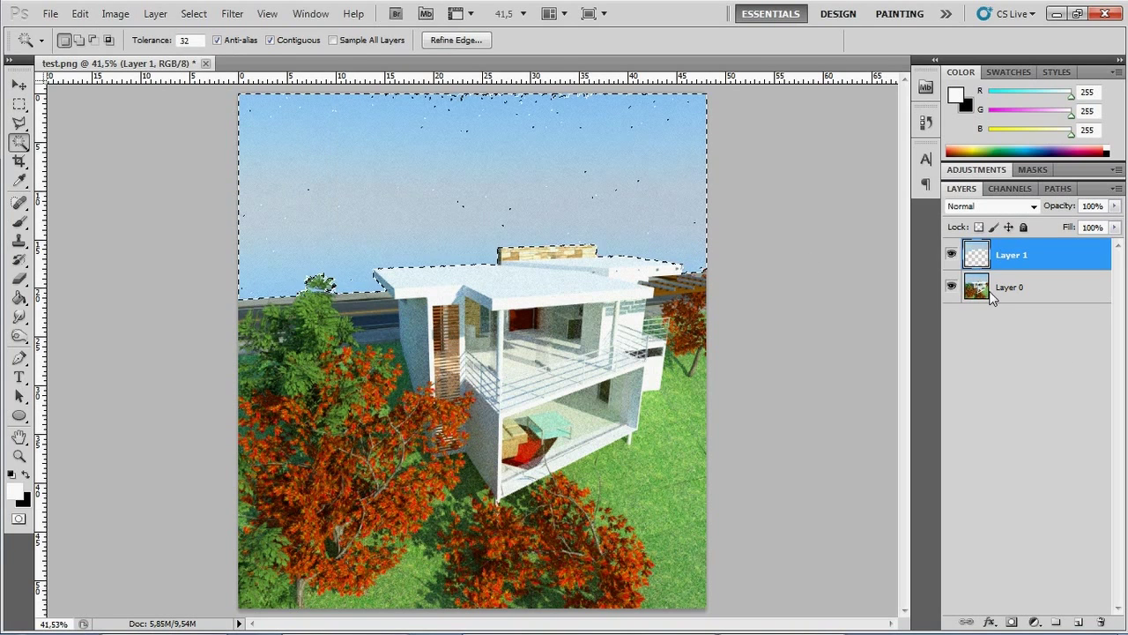
click(989, 293)
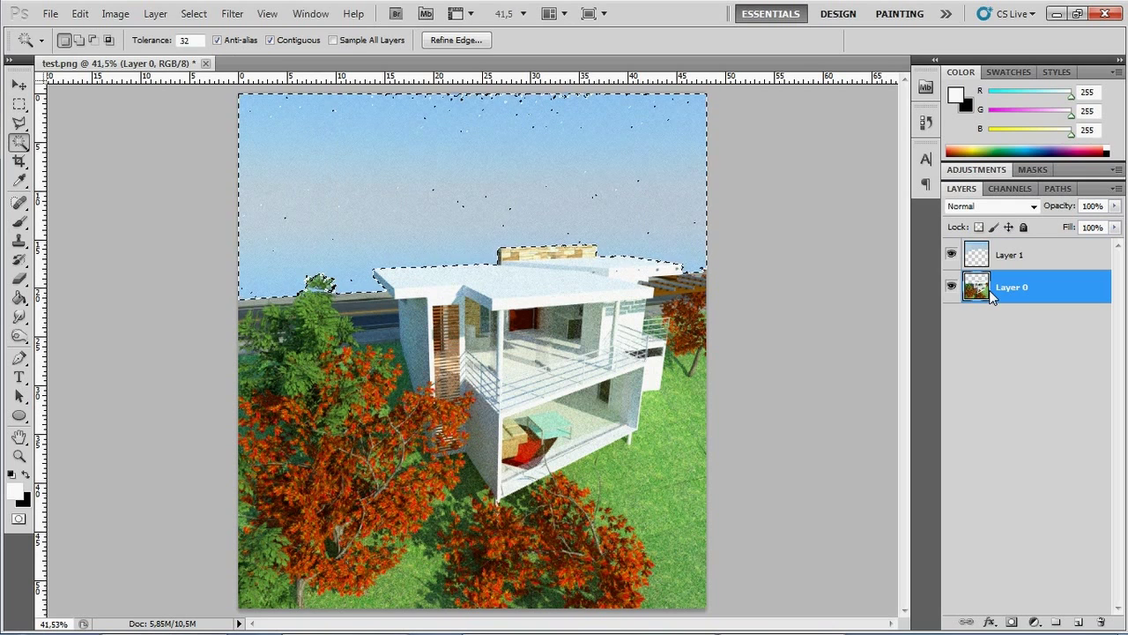
key(ctrl+d)
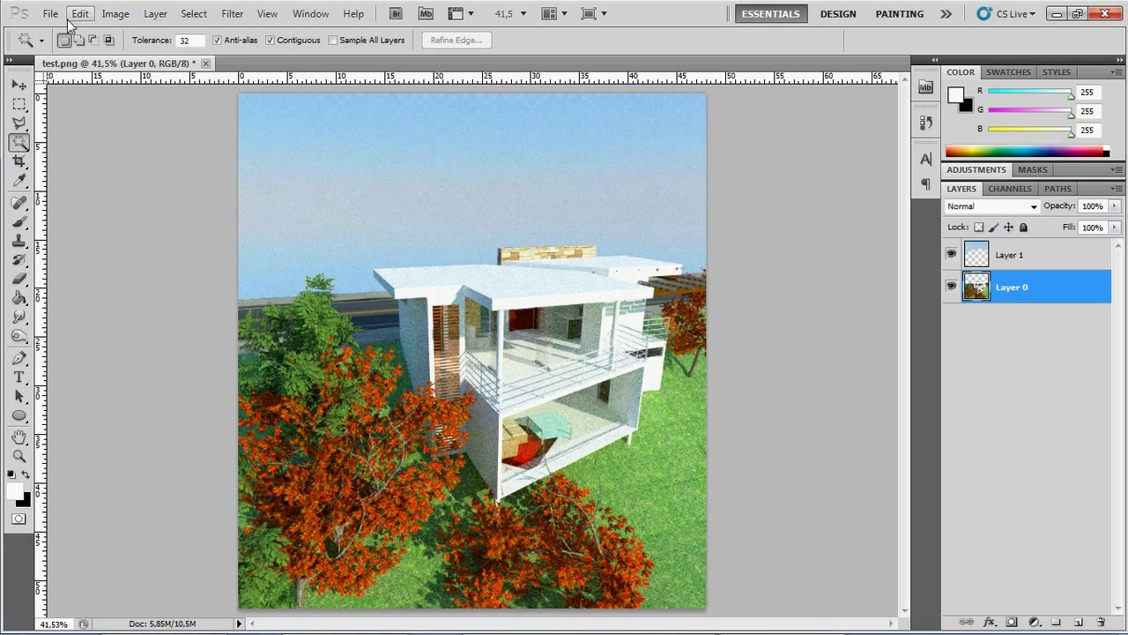
click(51, 13)
Browse the Open dialog to E:\3DTotal Total Textures\lanscape
click(57, 45)
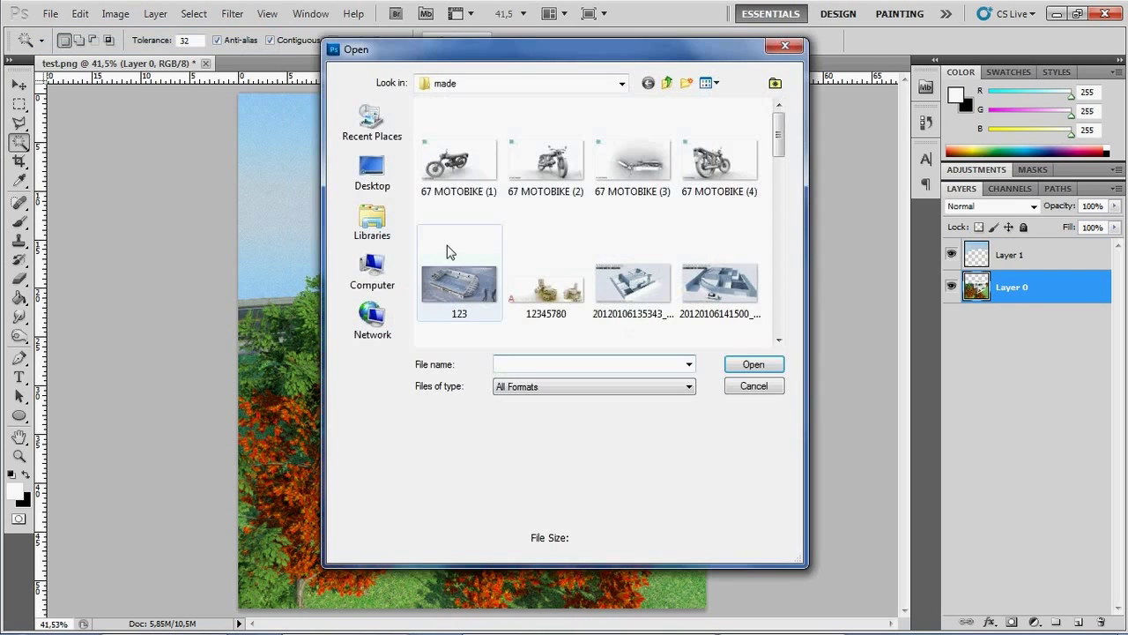
click(372, 269)
double_click(510, 231)
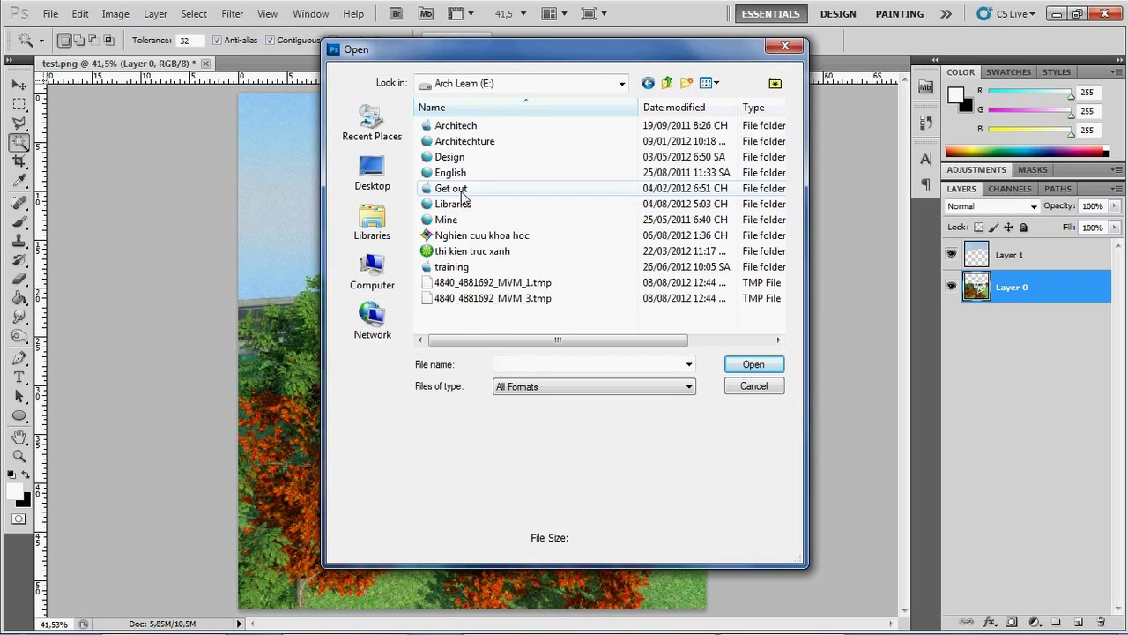
double_click(458, 204)
double_click(476, 146)
scroll(489, 180, down, 3)
scroll(491, 184, down, 3)
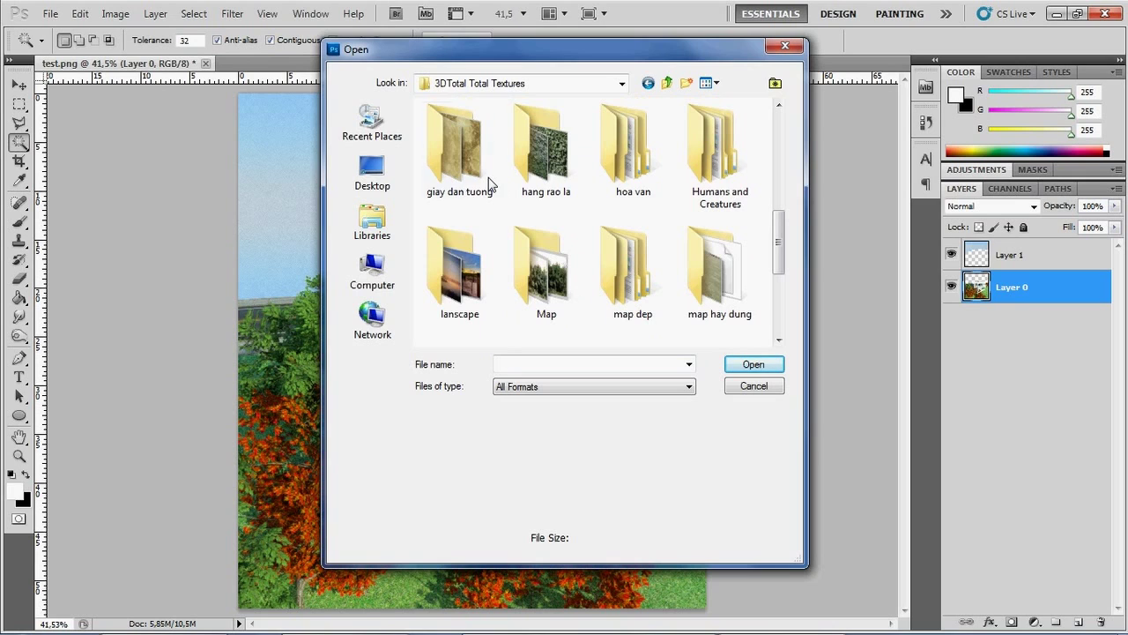
double_click(436, 264)
Open Free-Horizon-Texture-001 and drag it into test.png as a new layer
scroll(437, 265, down, 5)
scroll(438, 265, up, 3)
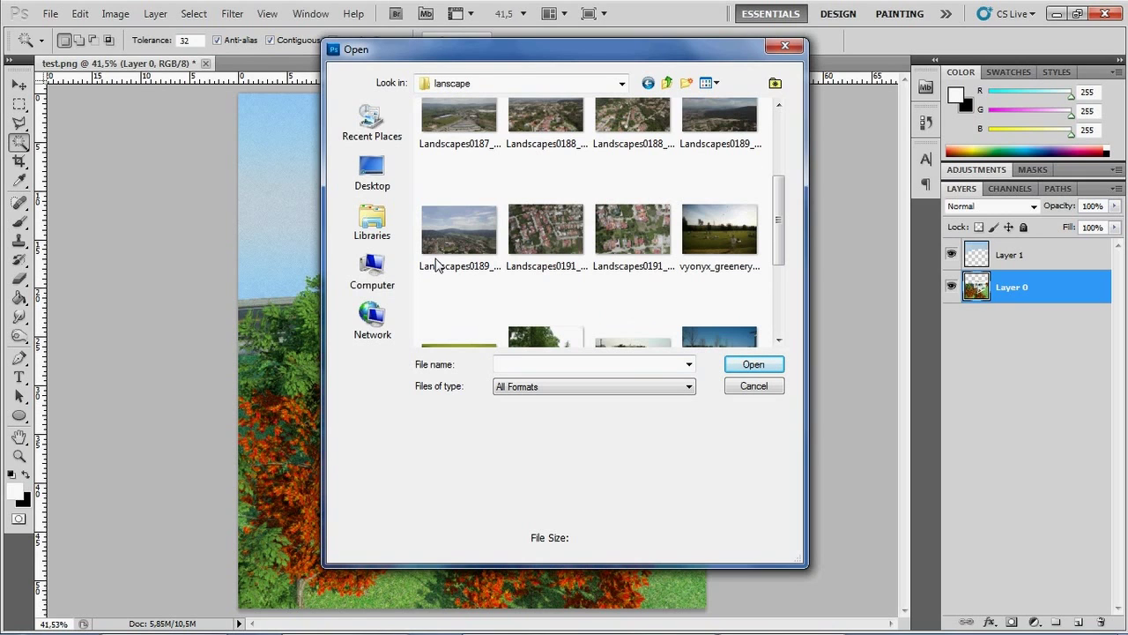
scroll(617, 284, up, 2)
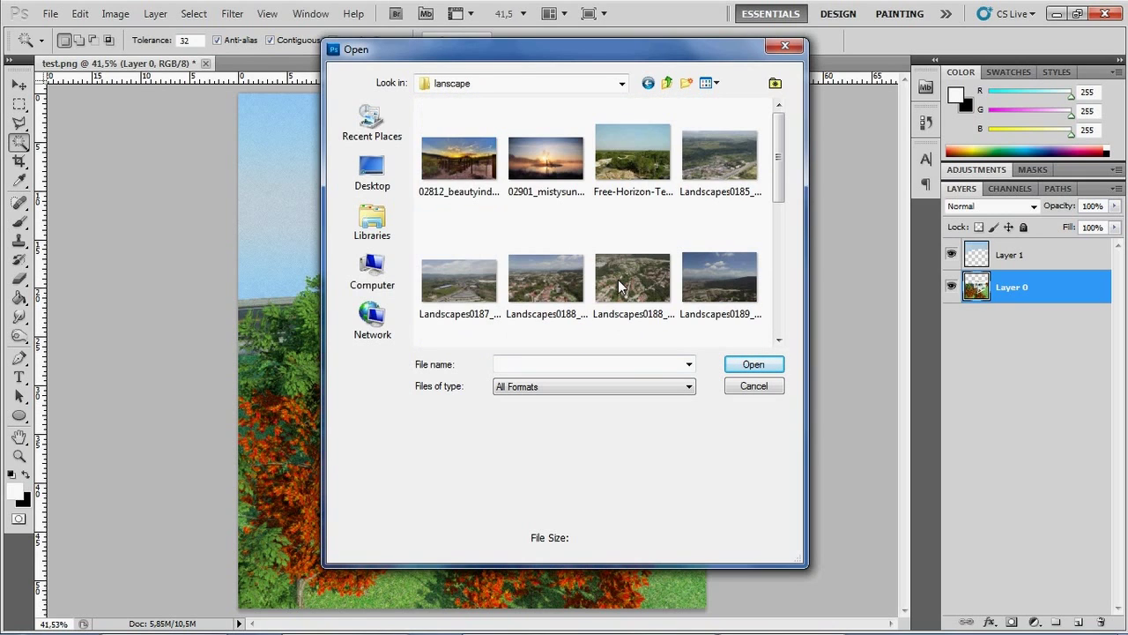
click(633, 157)
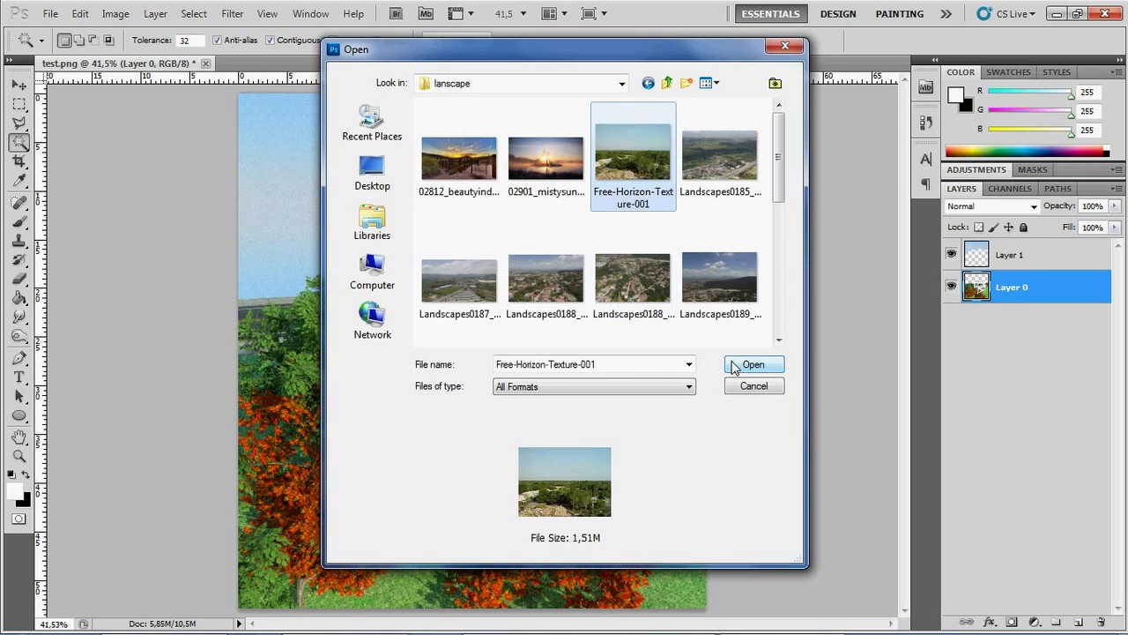
click(737, 364)
mouse_move(316, 63)
mouse_down()
mouse_move(450, 252)
mouse_move(544, 168)
mouse_up()
Close the photo window, hide Layer 1, and move and resize the forest photo
key(v)
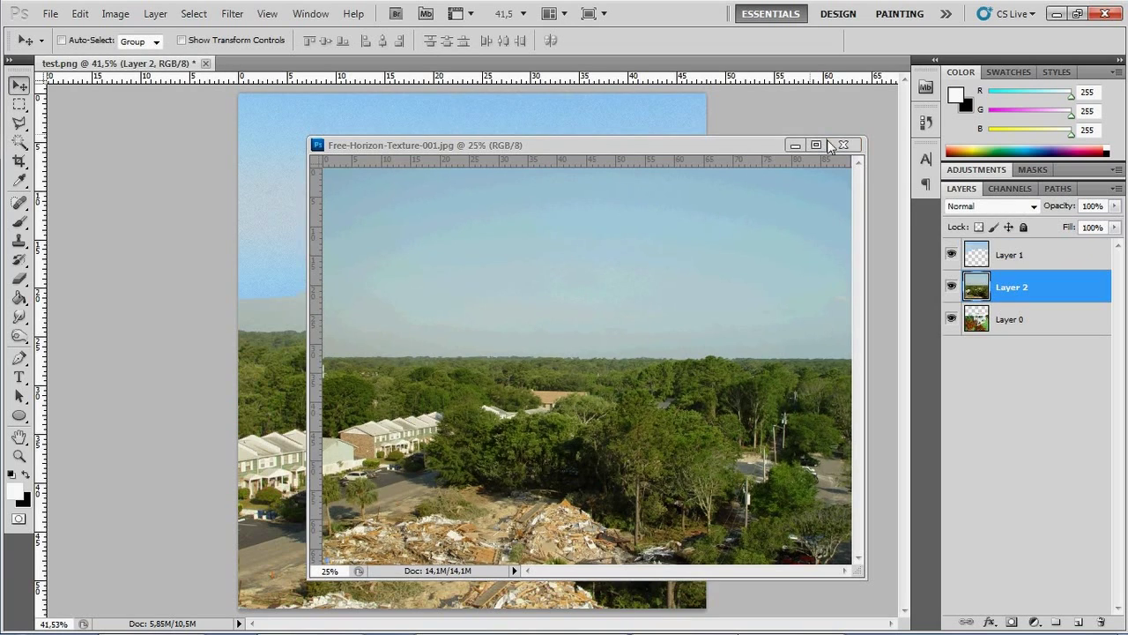
click(842, 144)
click(951, 254)
drag(538, 236, 557, 216)
key(ctrl+t)
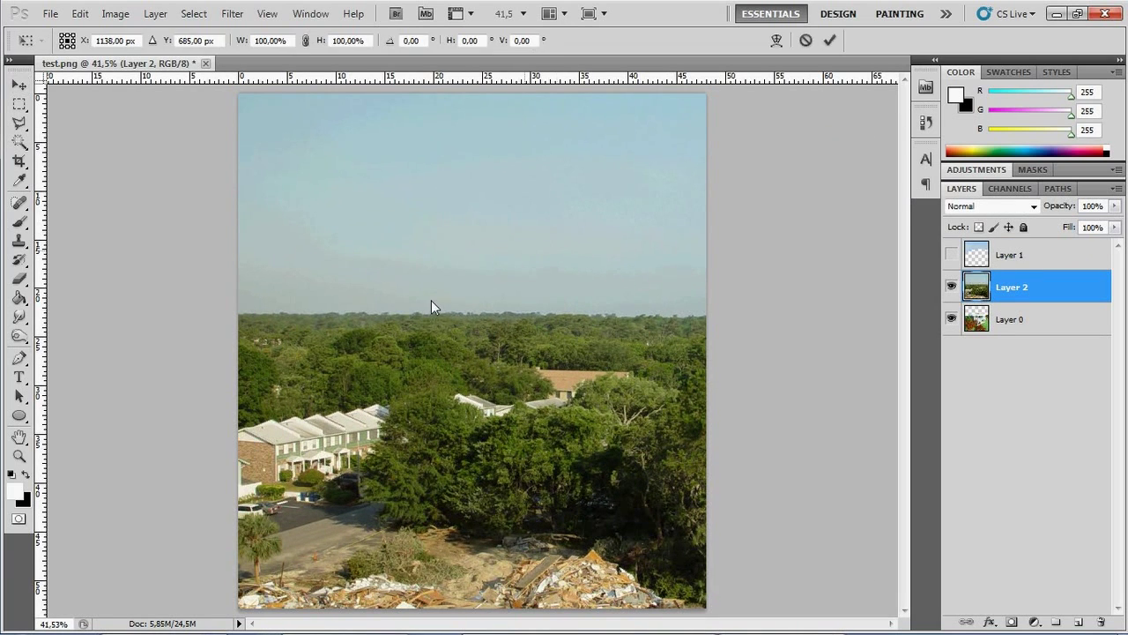
drag(429, 303, 197, 168)
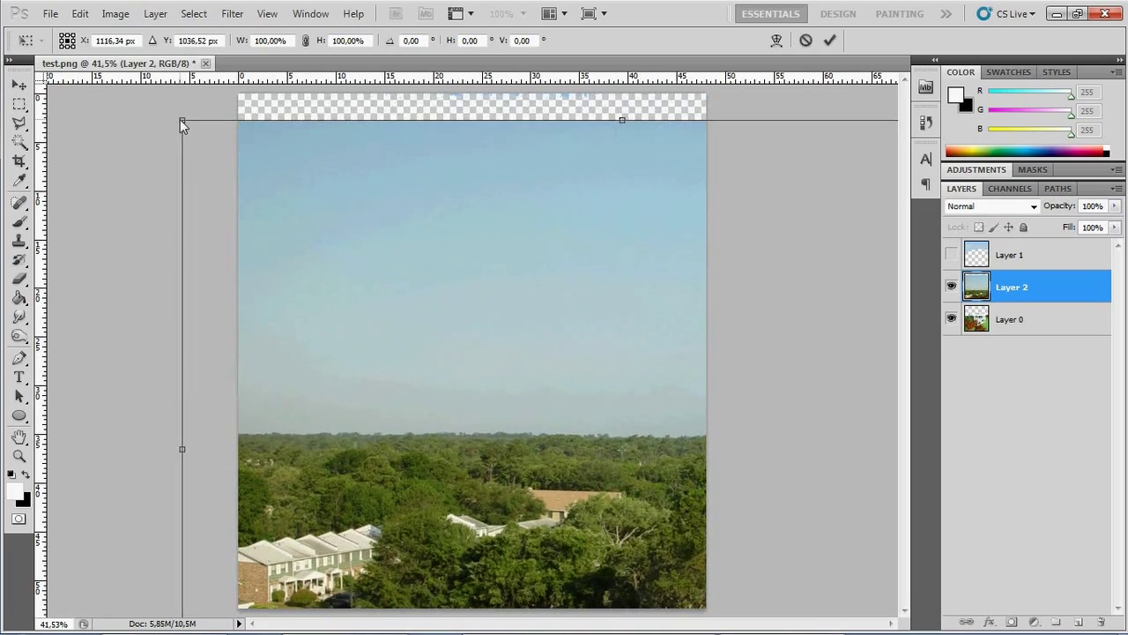
drag(181, 124, 326, 299)
mouse_move(511, 428)
mouse_down()
mouse_move(417, 386)
mouse_move(470, 403)
mouse_up()
key(ctrl+minus)
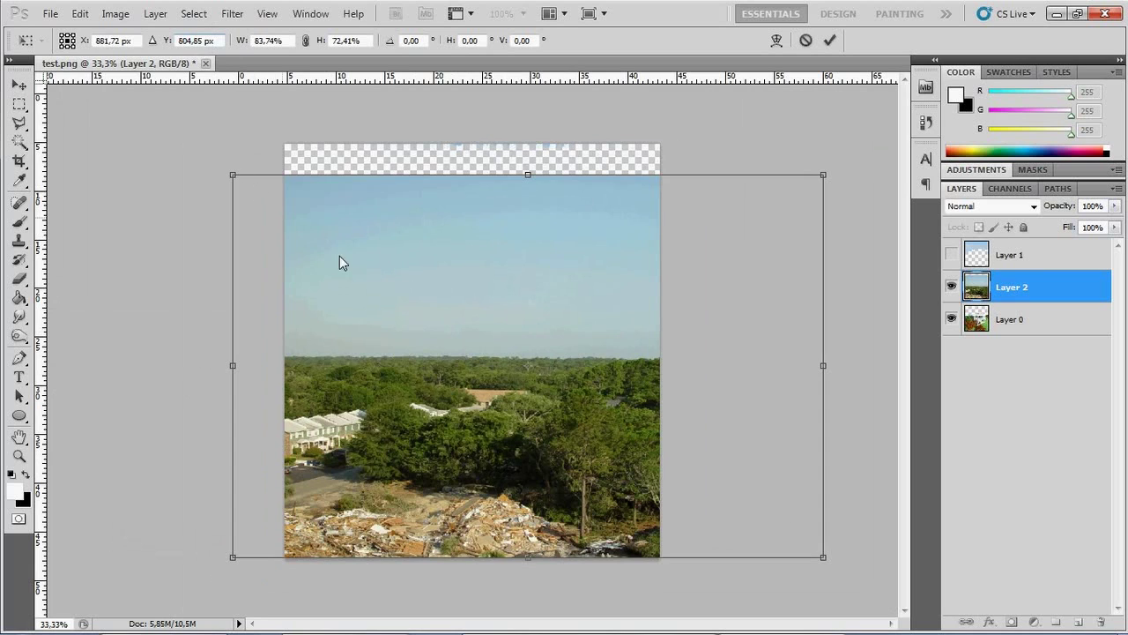
drag(342, 263, 369, 108)
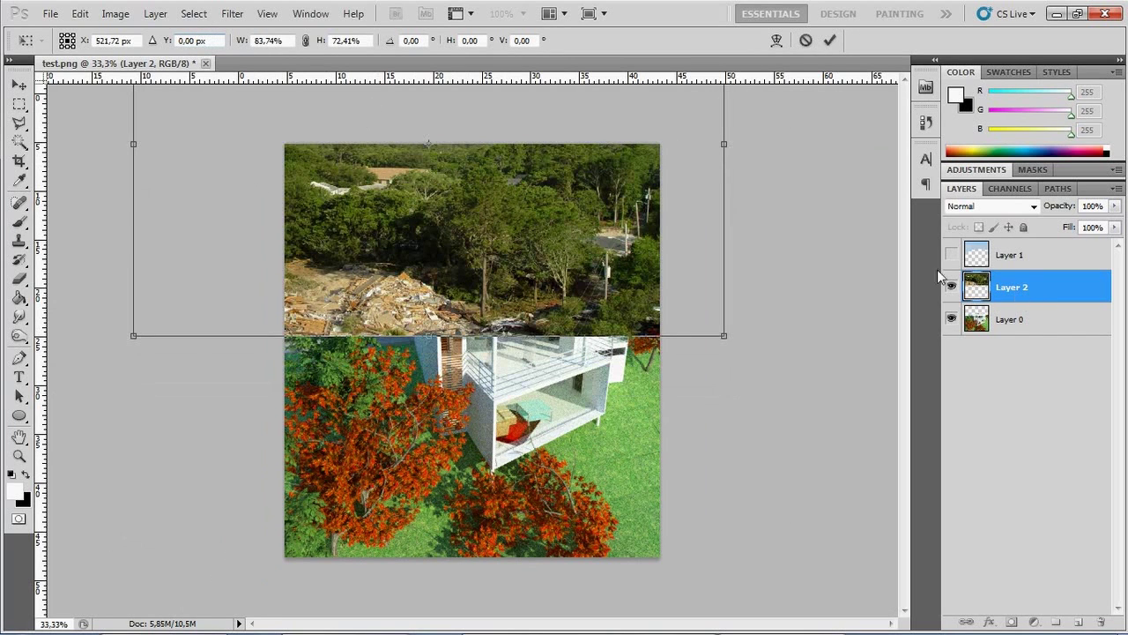
key(Return)
Move the forest layer beneath Layer 0 and enlarge it to 129.45% behind the house
drag(1031, 291, 1038, 372)
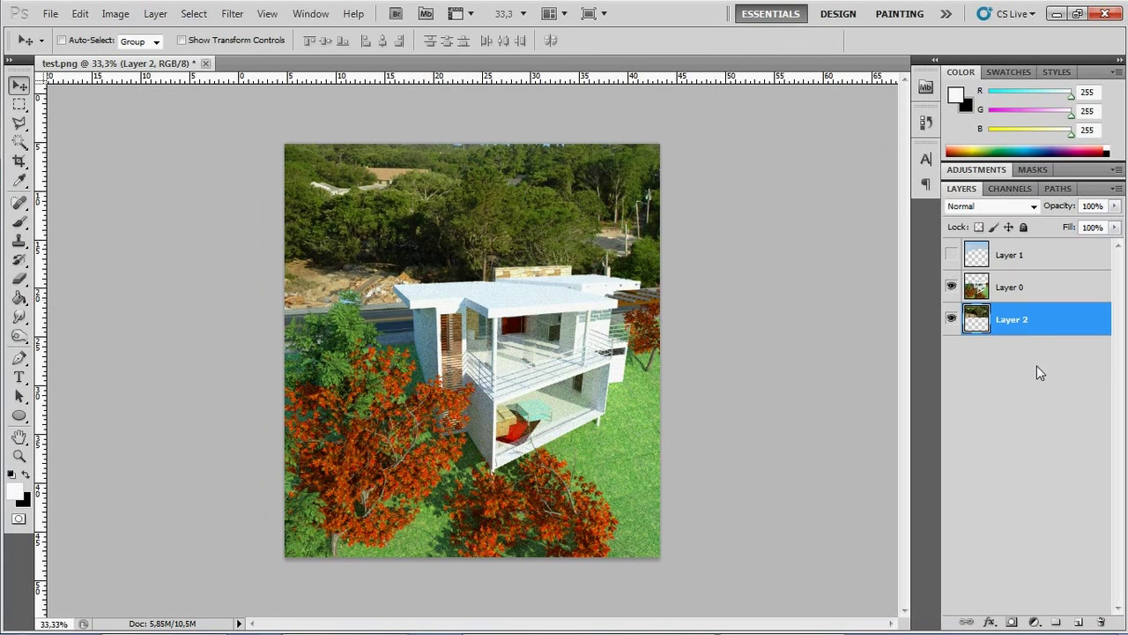
drag(541, 251, 371, 224)
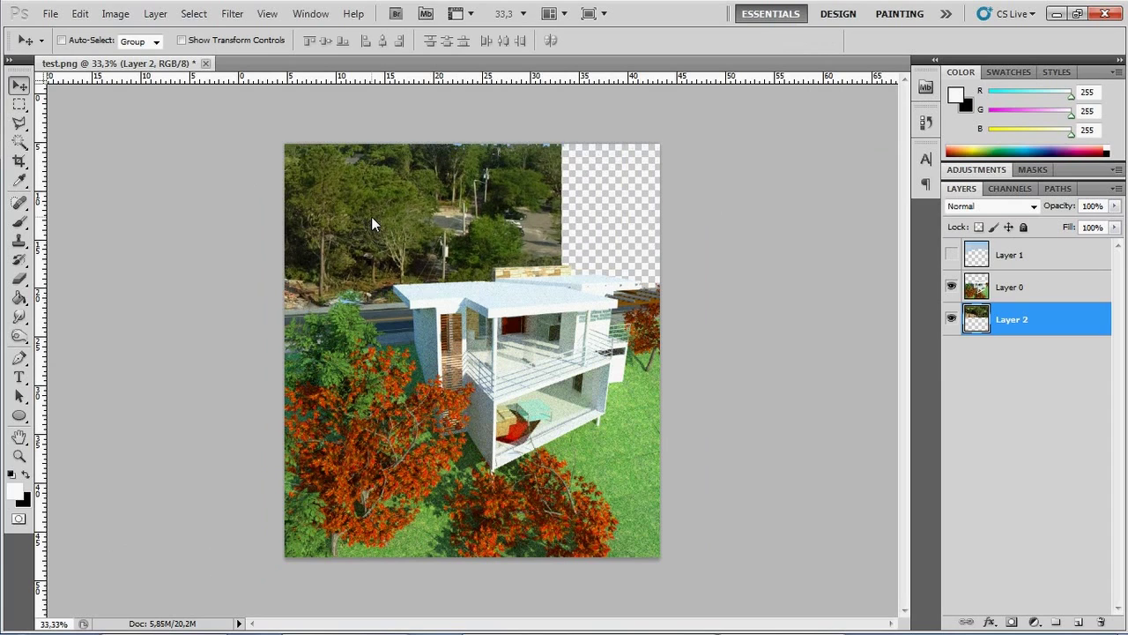
key(ctrl+plus)
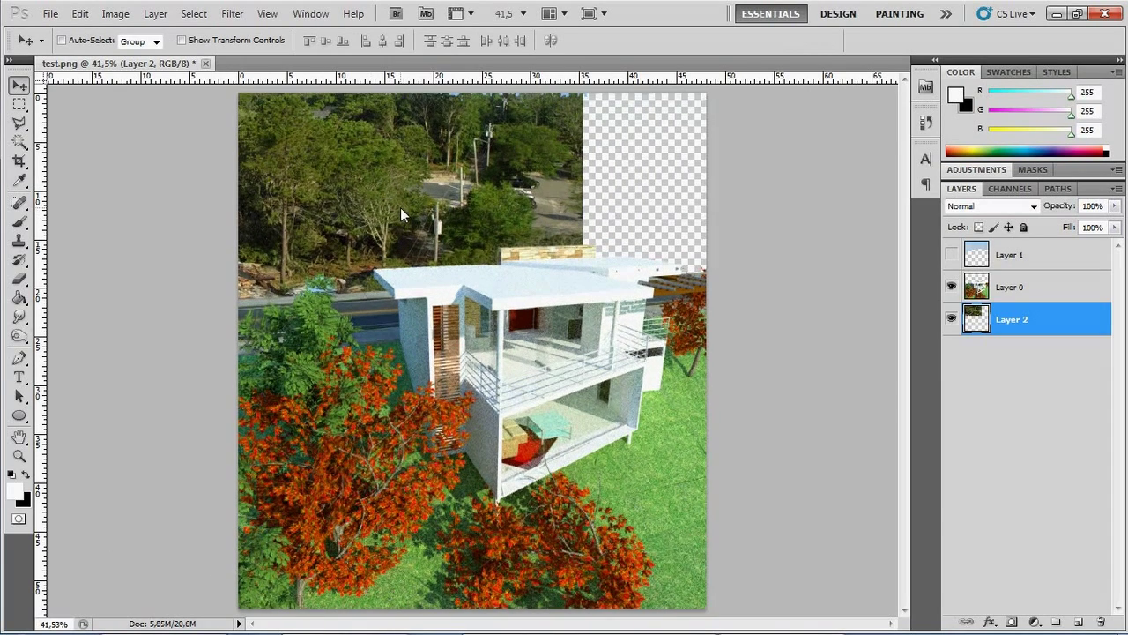
key(ctrl+minus)
key(ctrl+minus)
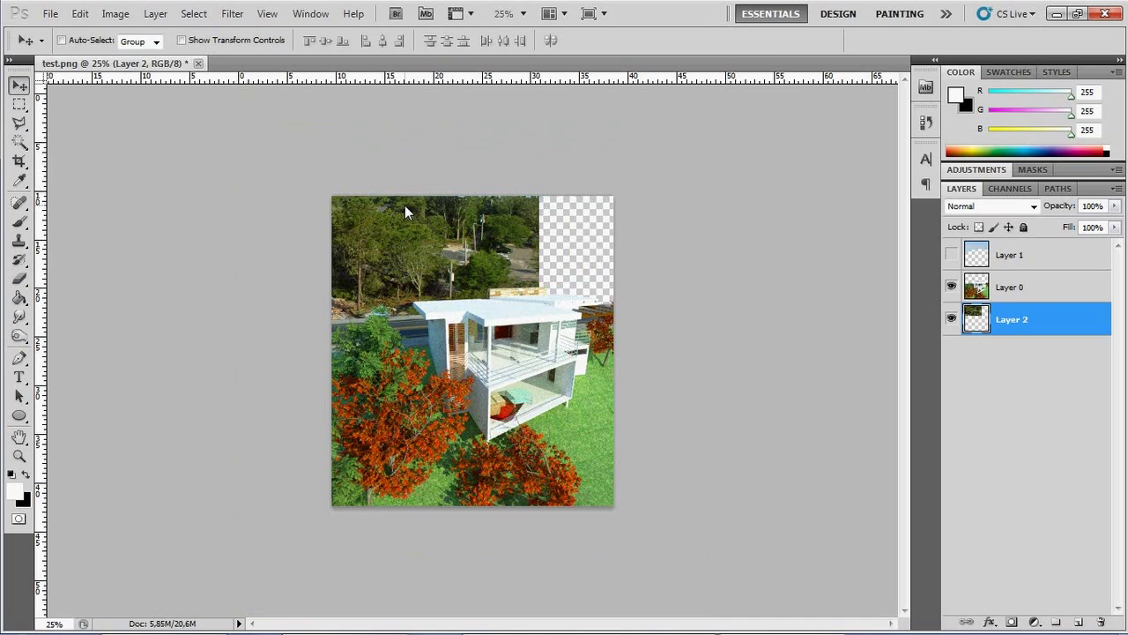
key(ctrl+t)
drag(539, 324, 613, 321)
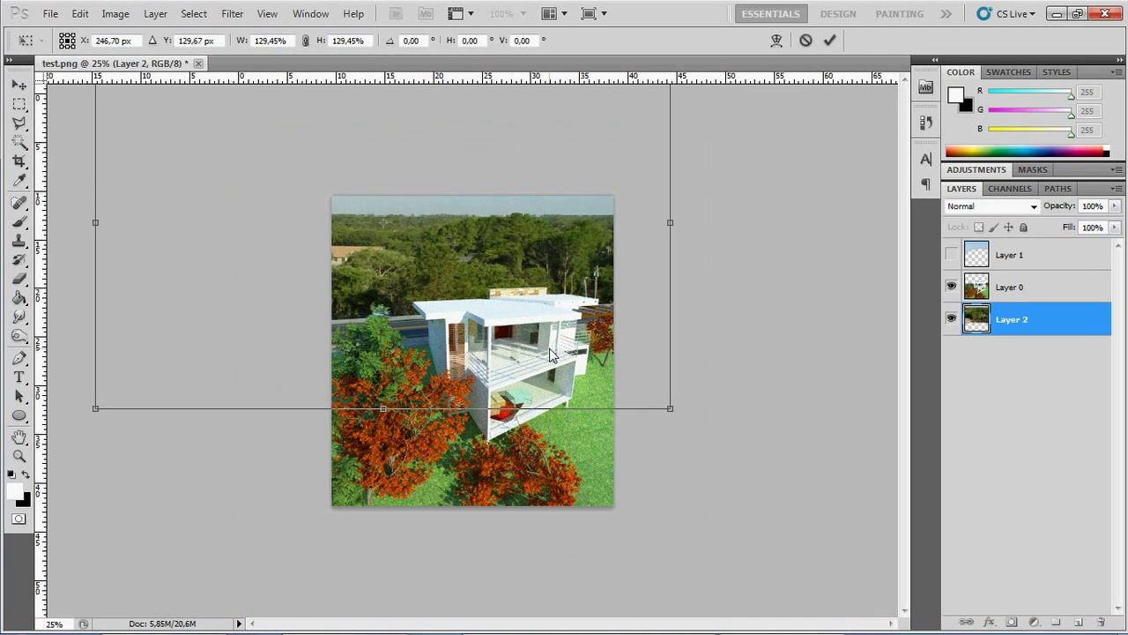
drag(487, 268, 500, 260)
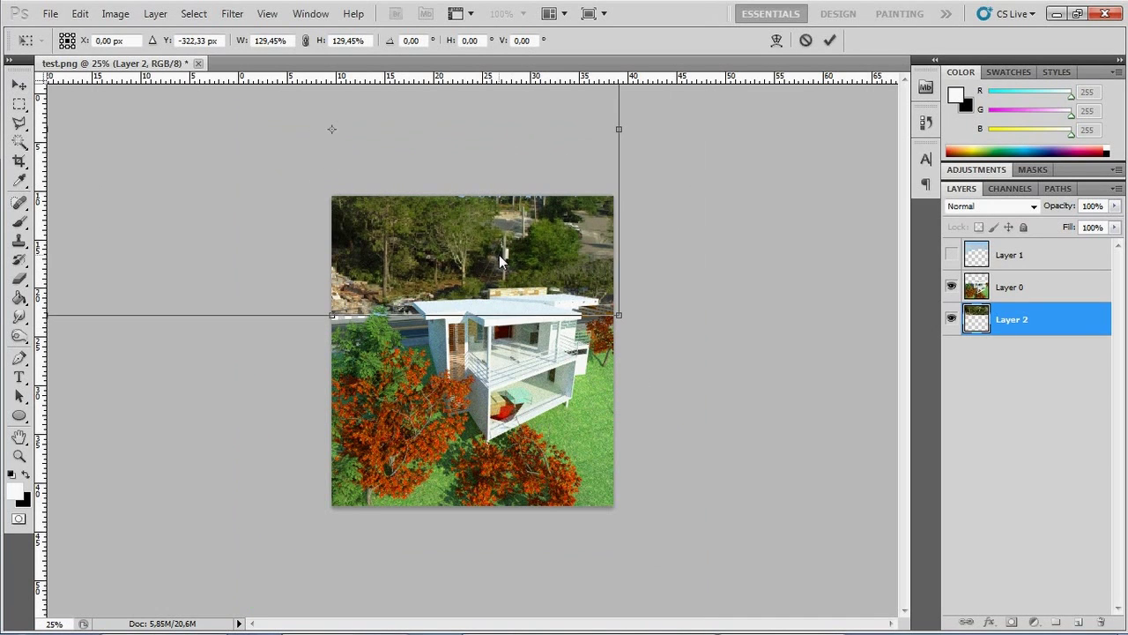
key(Return)
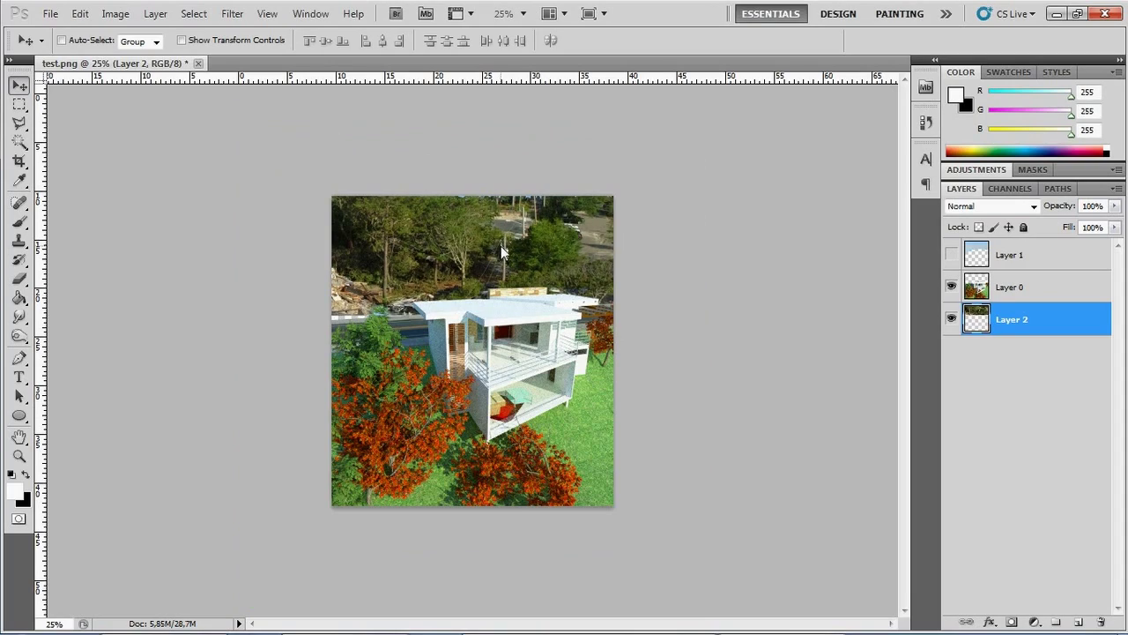
scroll(502, 252, up, 2)
Apply Auto Tone and Auto Color to the forest background layer
click(126, 15)
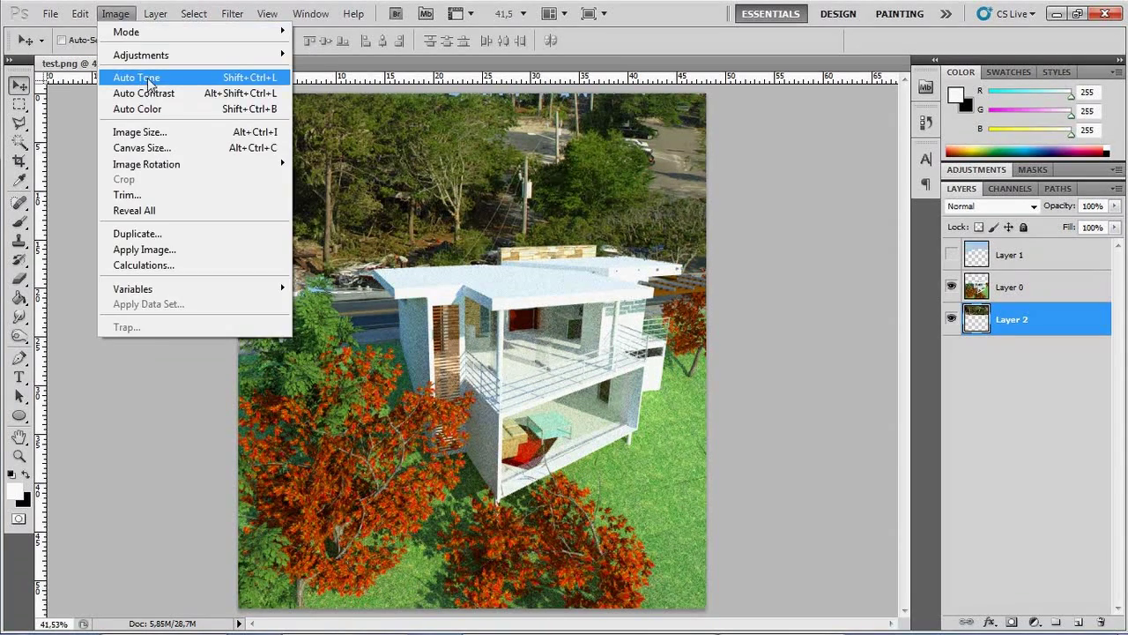
click(150, 81)
click(126, 15)
click(151, 108)
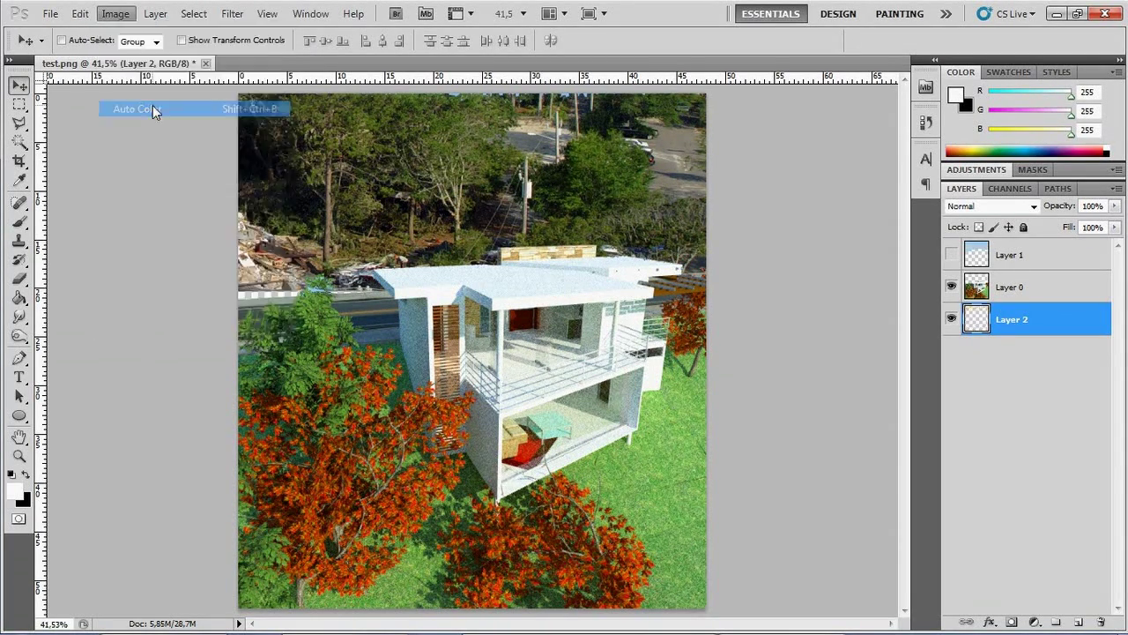
Brighten the forest trees with Levels, pulling the white input down toward 168
key(ctrl+l)
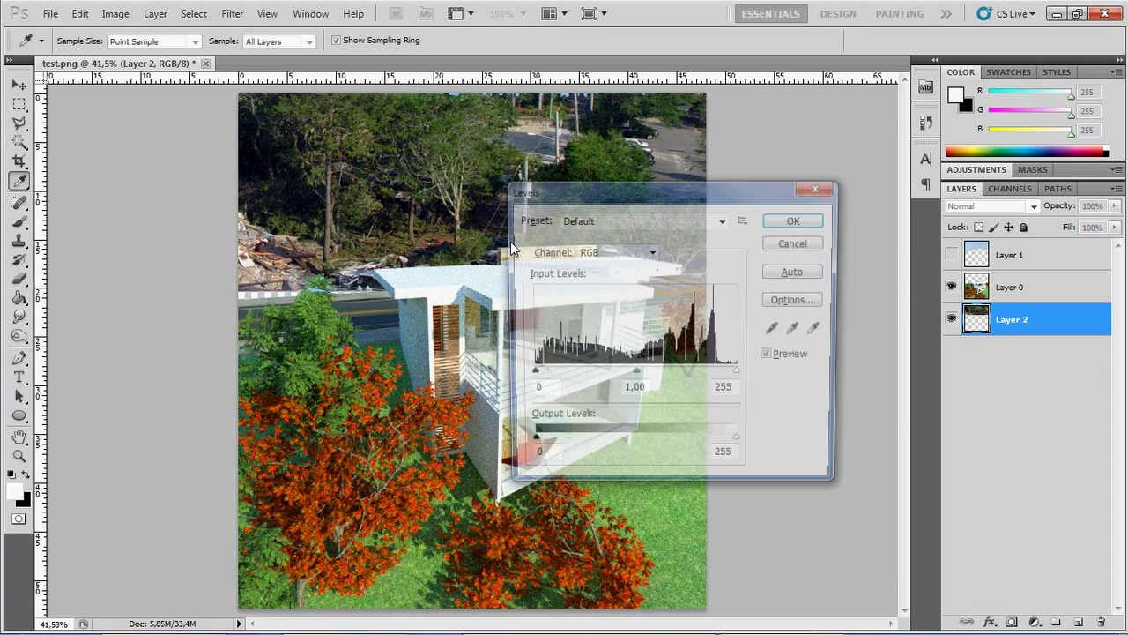
drag(739, 374, 642, 376)
key(ctrl+z)
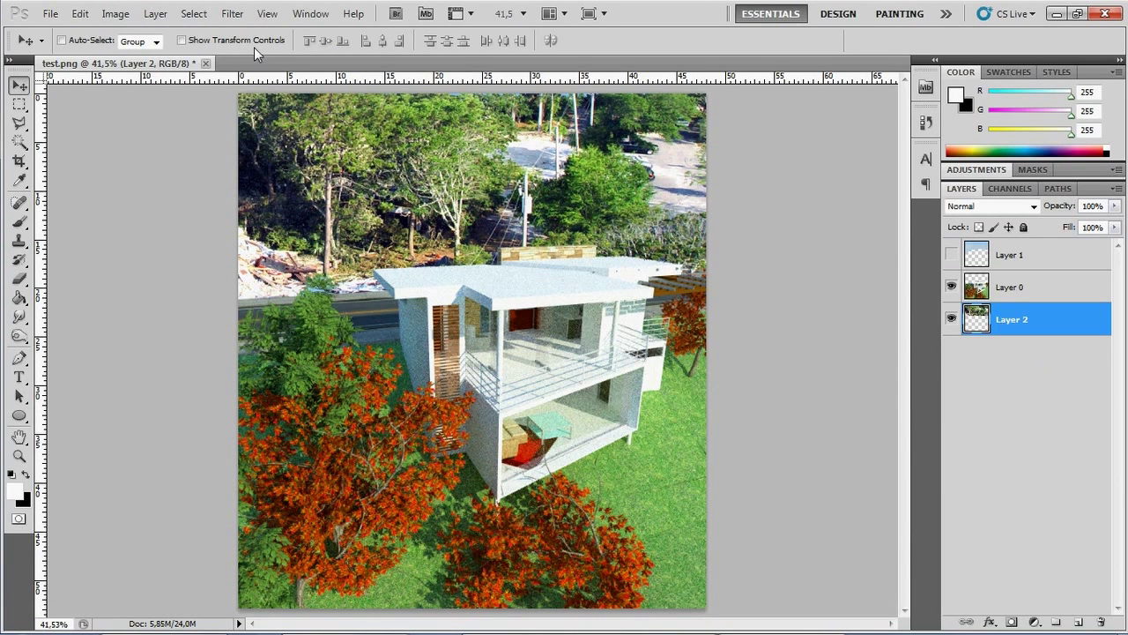
Save the render as a JPEG named TEST FOTO on the Desktop
click(50, 13)
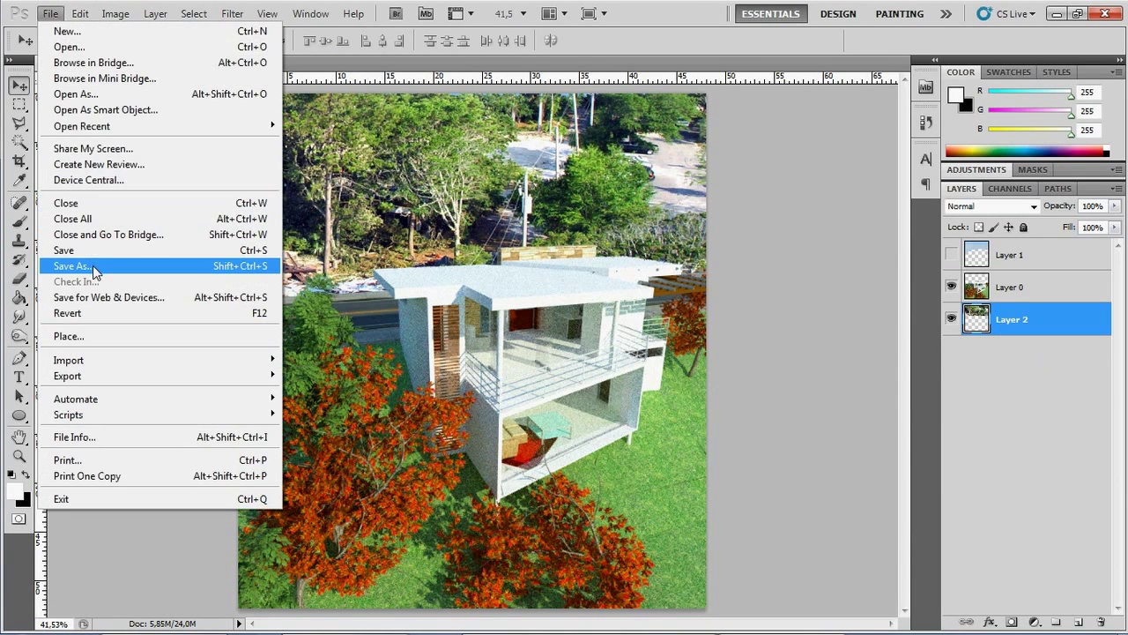
click(95, 267)
click(591, 365)
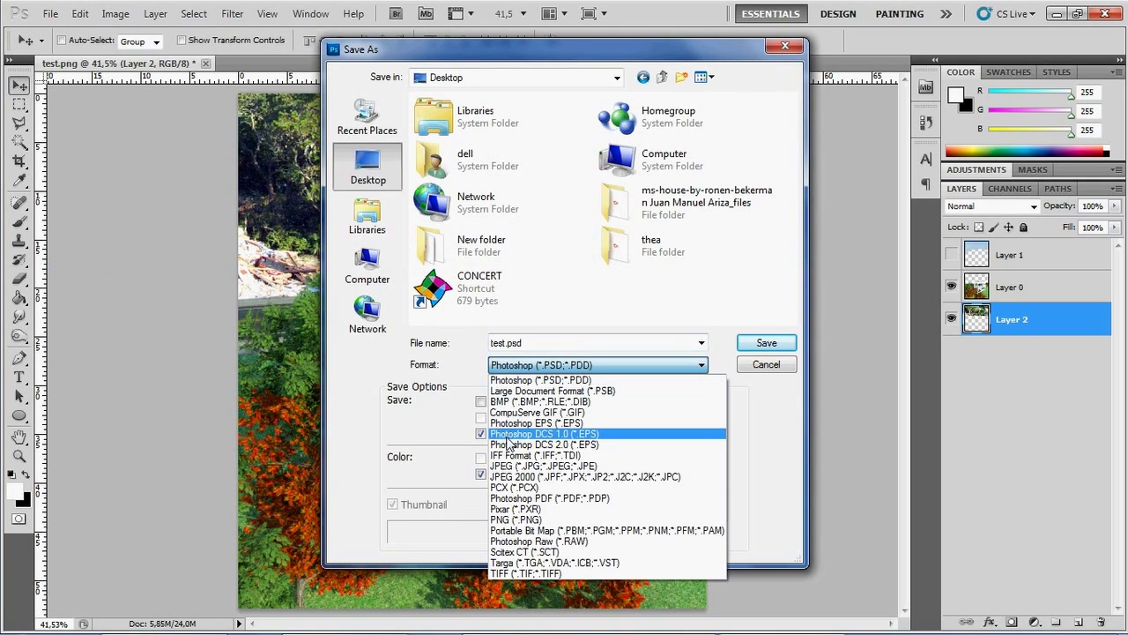
click(524, 465)
double_click(529, 345)
text(TEST FOTO)
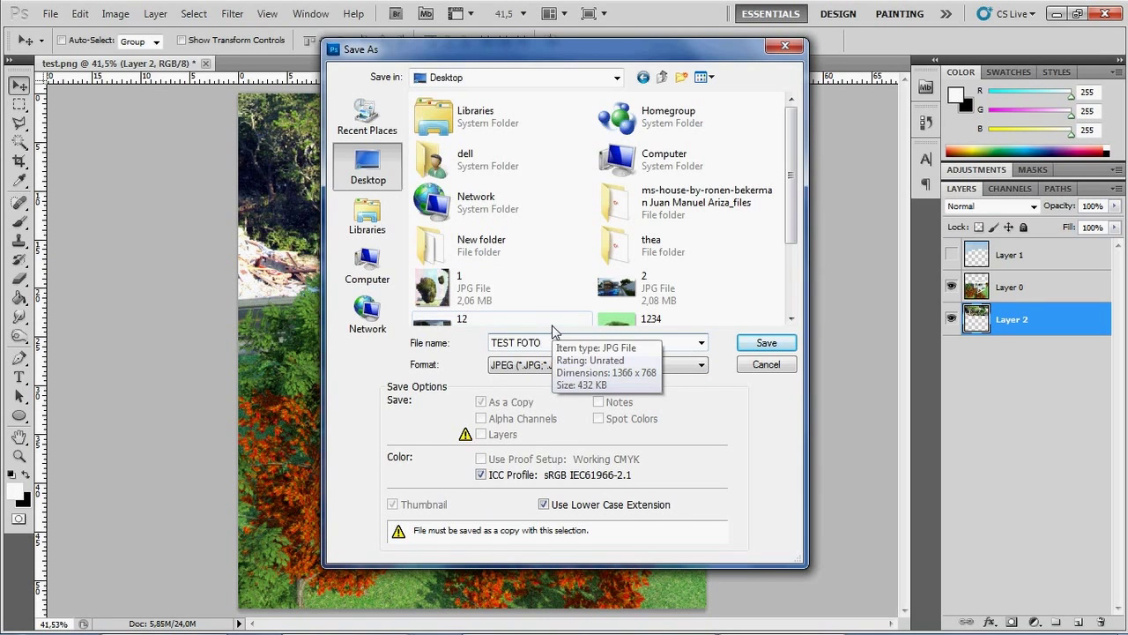
Accept JPEG quality 10 (Maximum), then open TEST FOTO from the desktop in the viewer
click(763, 342)
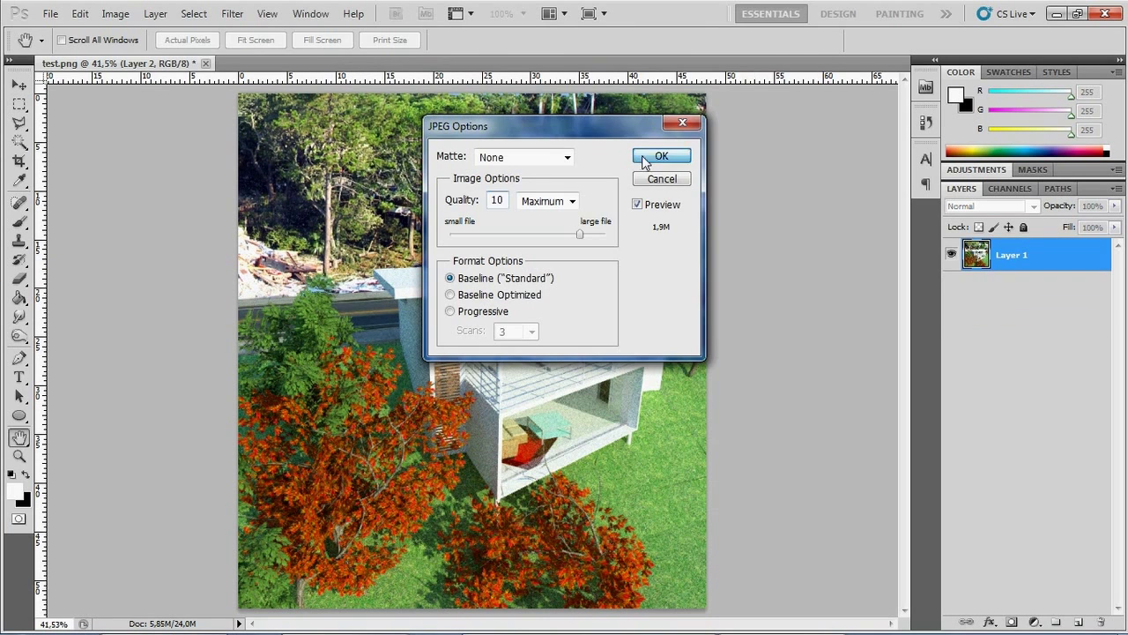
click(644, 160)
click(1055, 13)
double_click(108, 228)
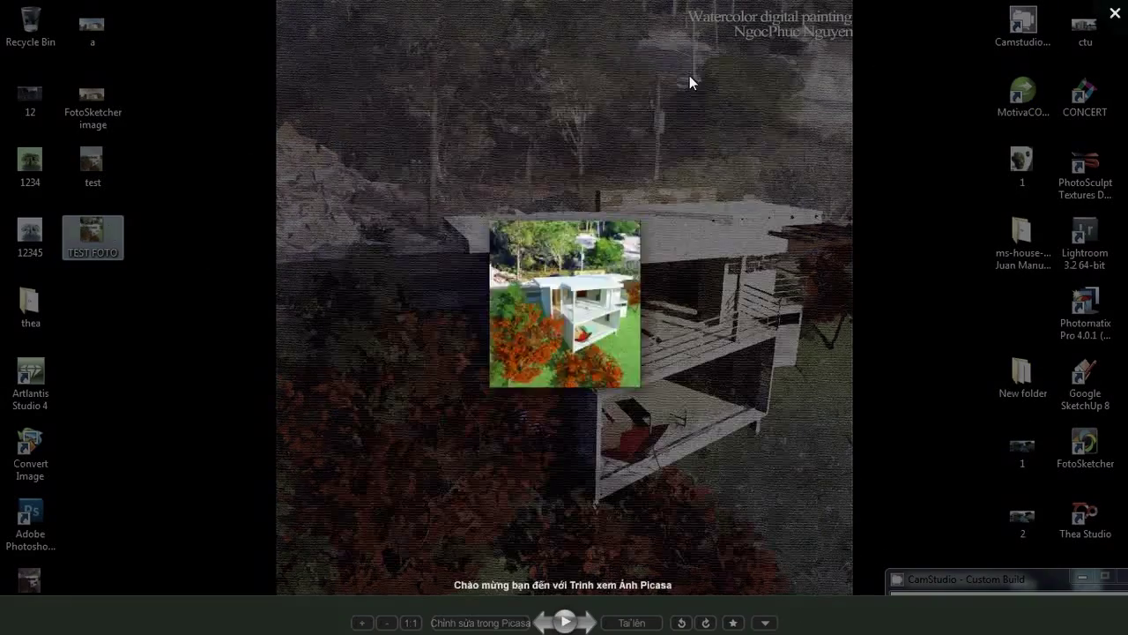
Close Picasa Photo Viewer and launch FotoSketcher 2.30 from its desktop shortcut
click(690, 77)
right_click(104, 236)
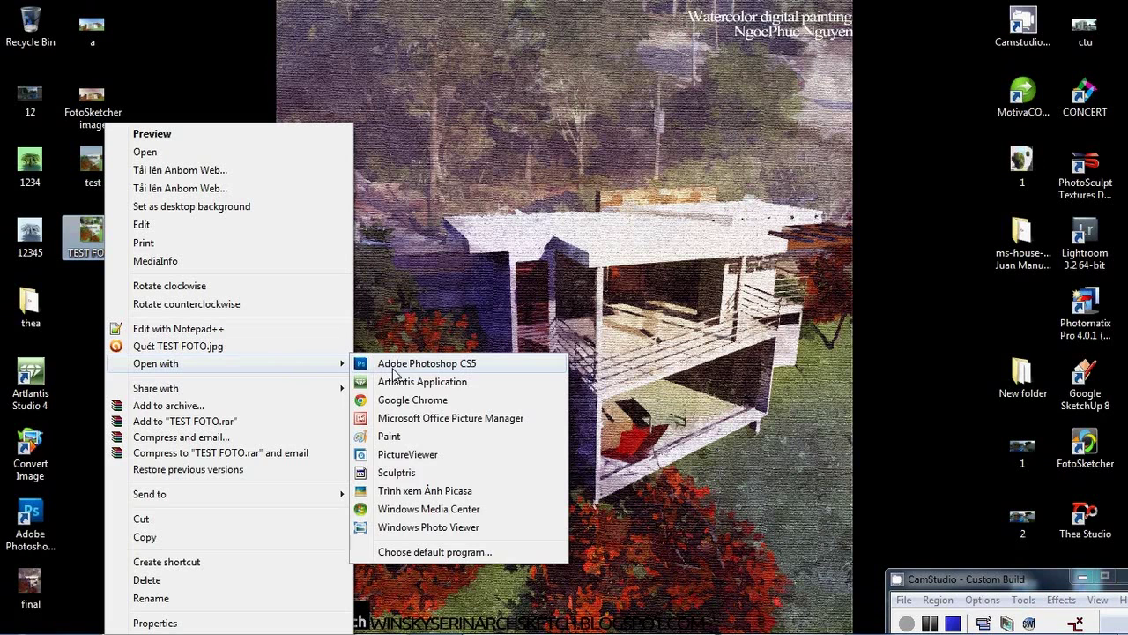
click(468, 287)
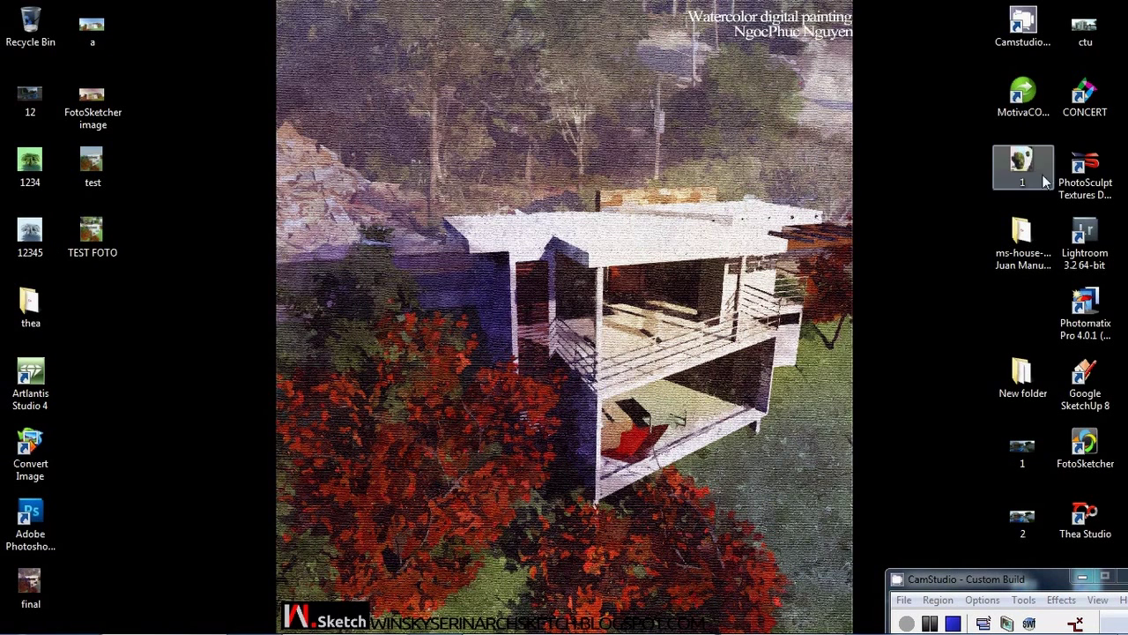
click(1092, 439)
double_click(1100, 432)
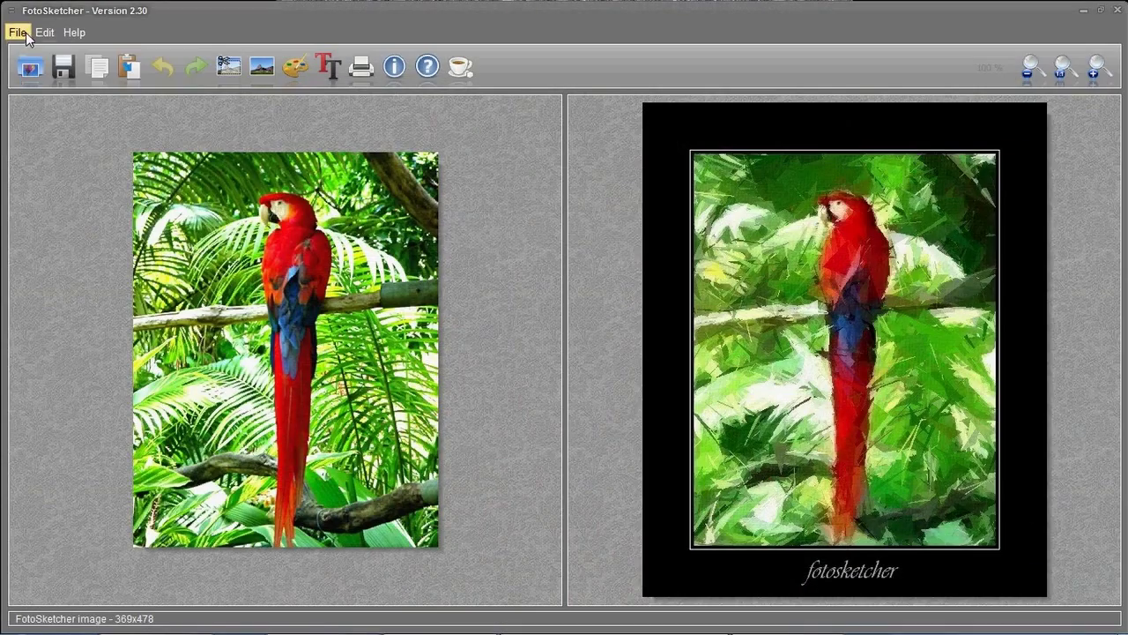
Open TEST FOTO.jpg from the Desktop in FotoSketcher
click(18, 31)
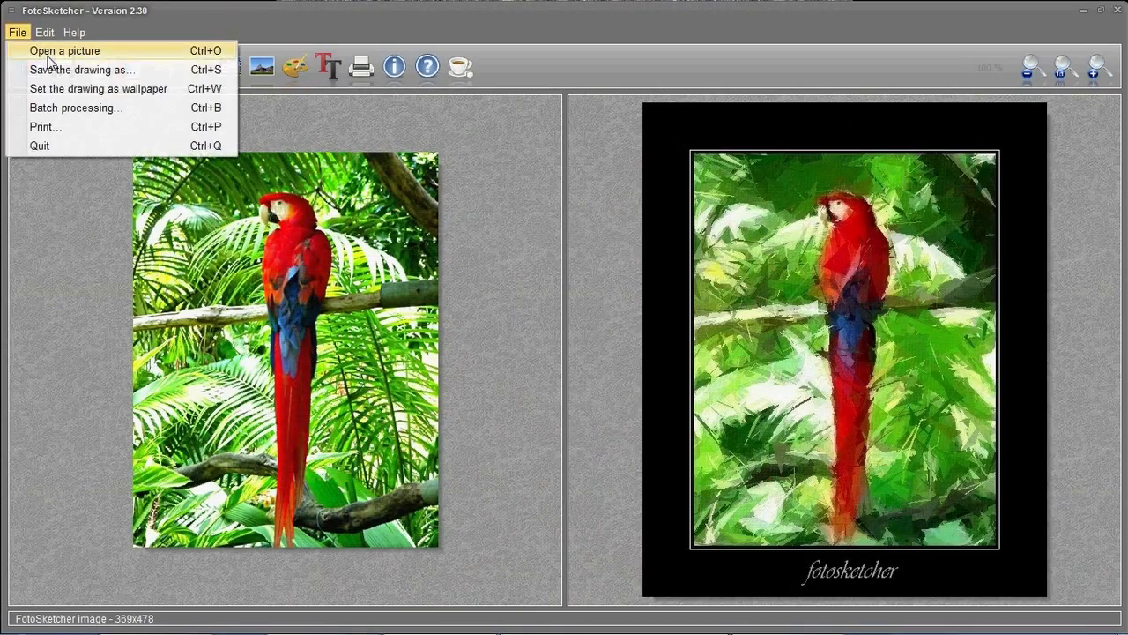
click(48, 51)
click(247, 177)
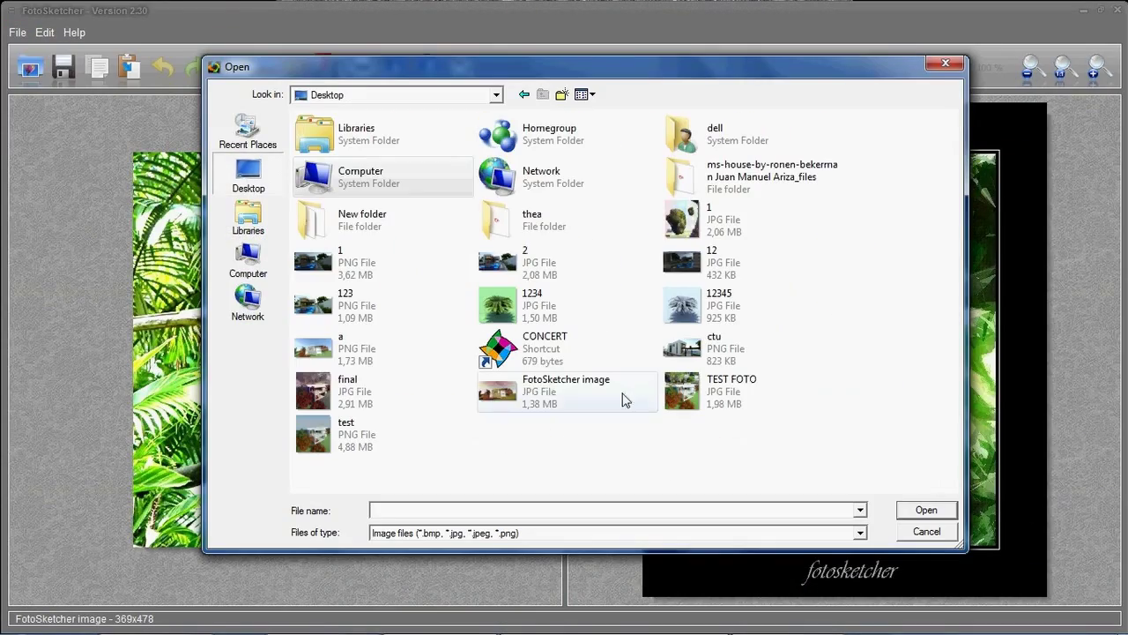
click(348, 448)
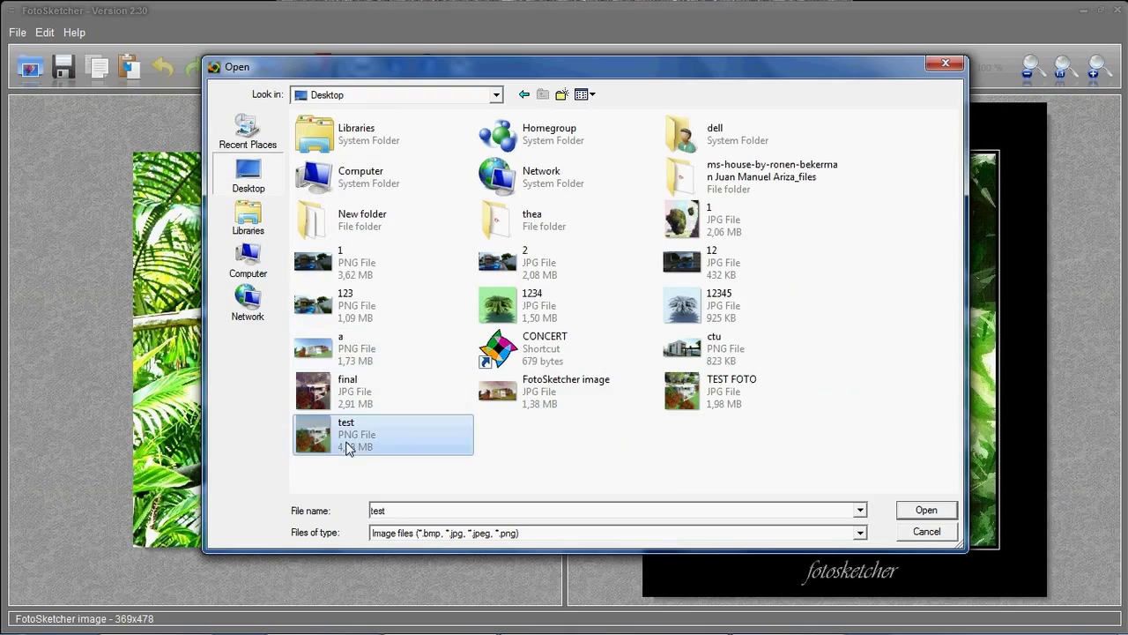
click(703, 396)
click(925, 509)
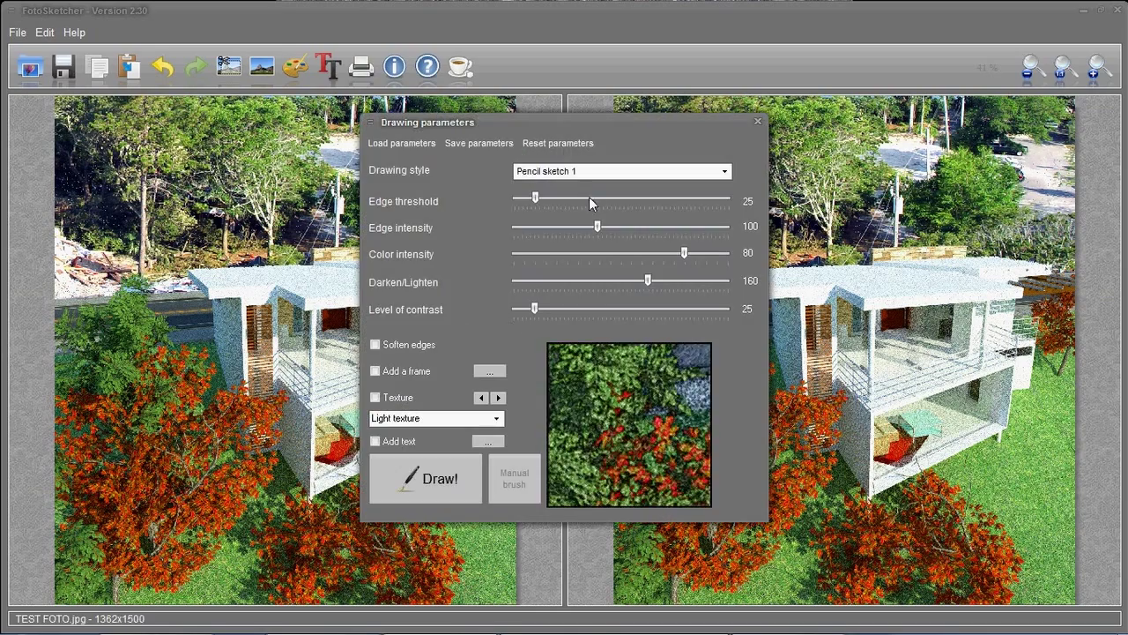
Choose Painting 5 (watercolor) with Darken/Lighten 176 and Image simplification 30
click(588, 172)
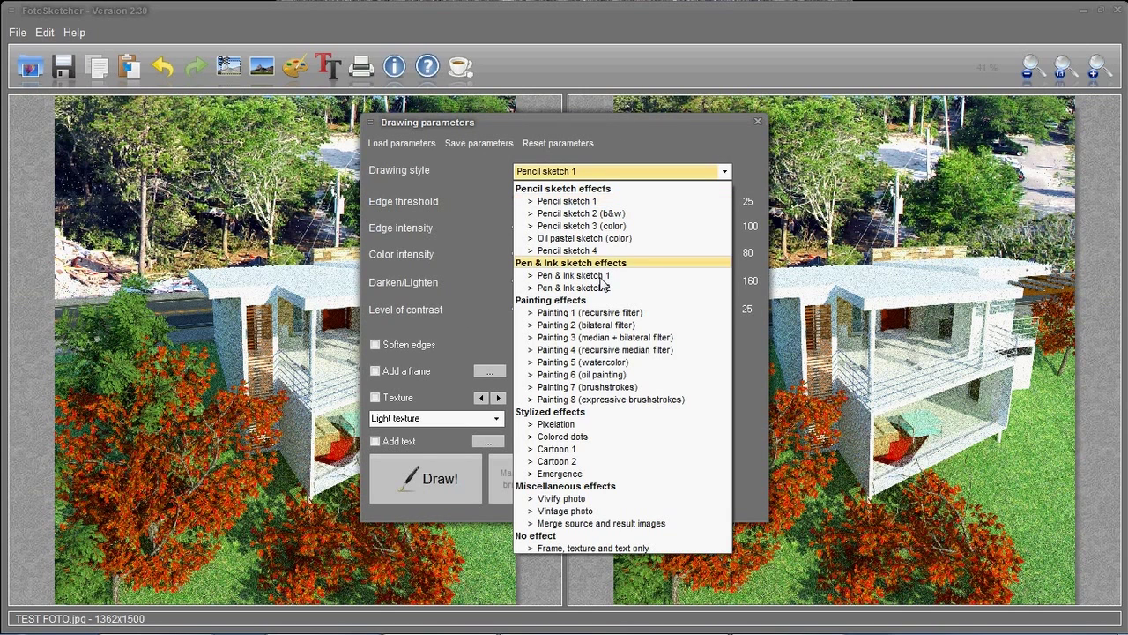
click(599, 361)
drag(629, 428, 628, 383)
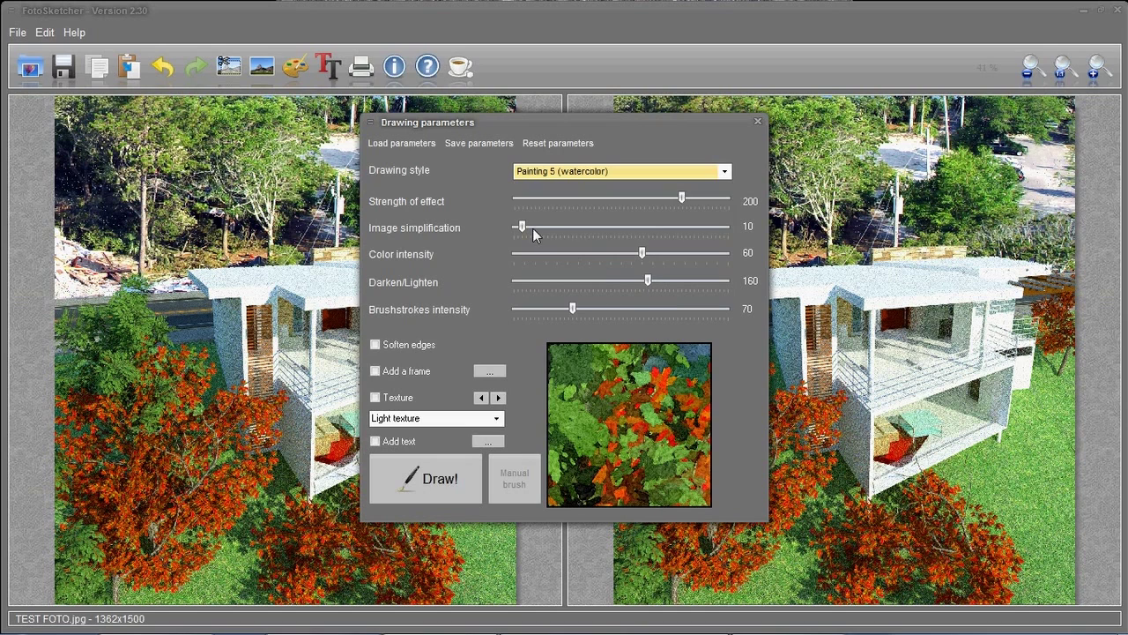
drag(647, 284, 662, 283)
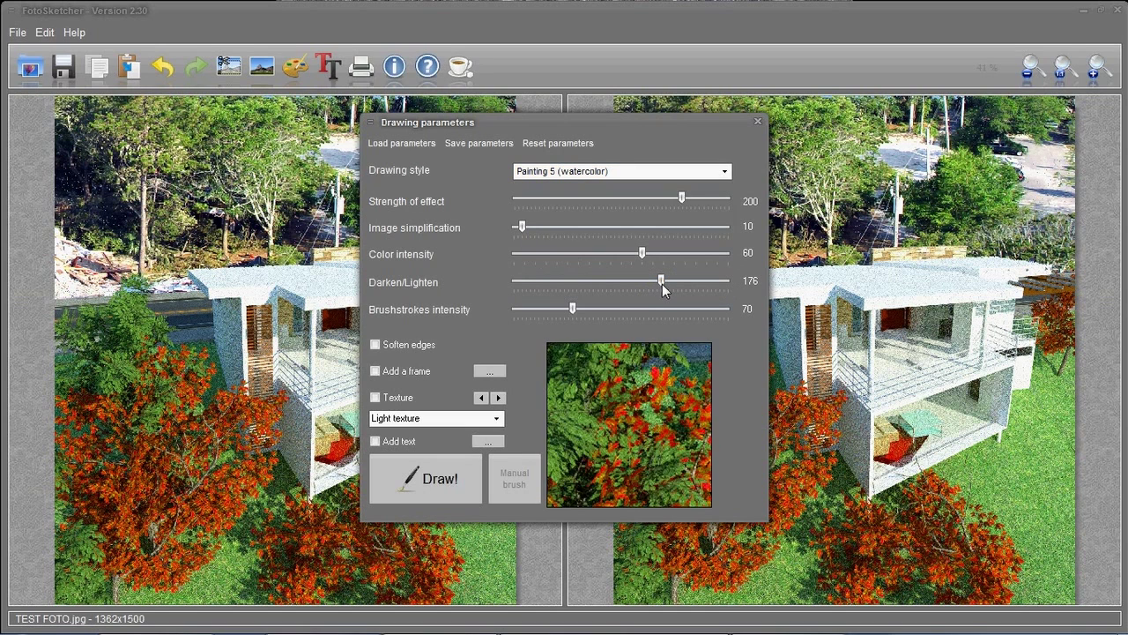
drag(526, 228, 540, 228)
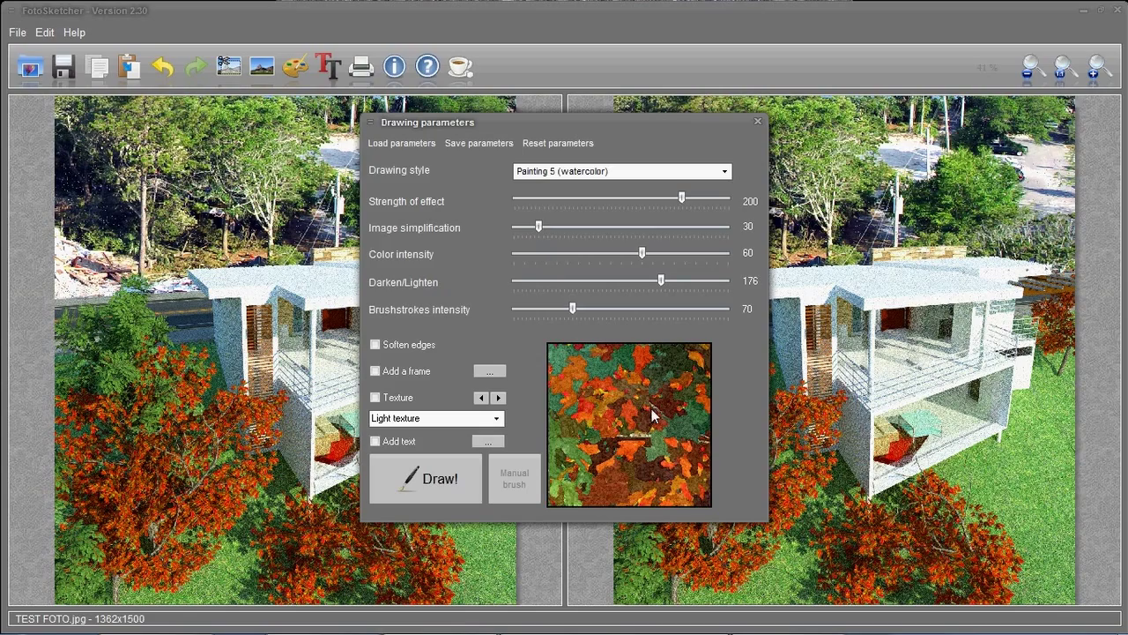
Render the watercolor painting with Draw! and wait for it to finish
click(466, 480)
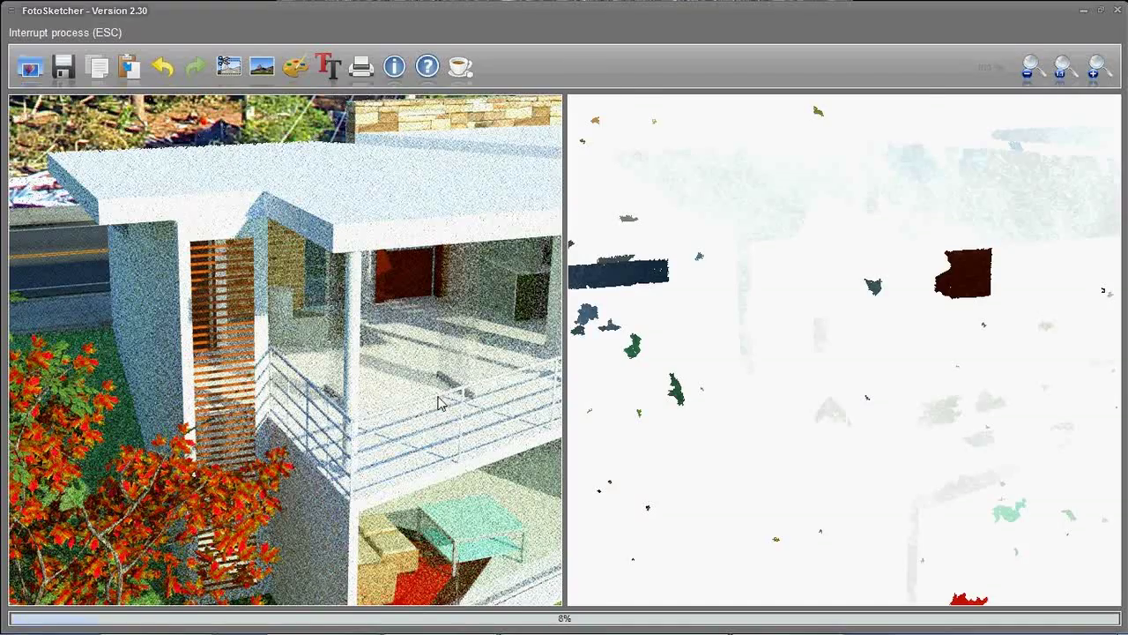
drag(577, 316, 4, 283)
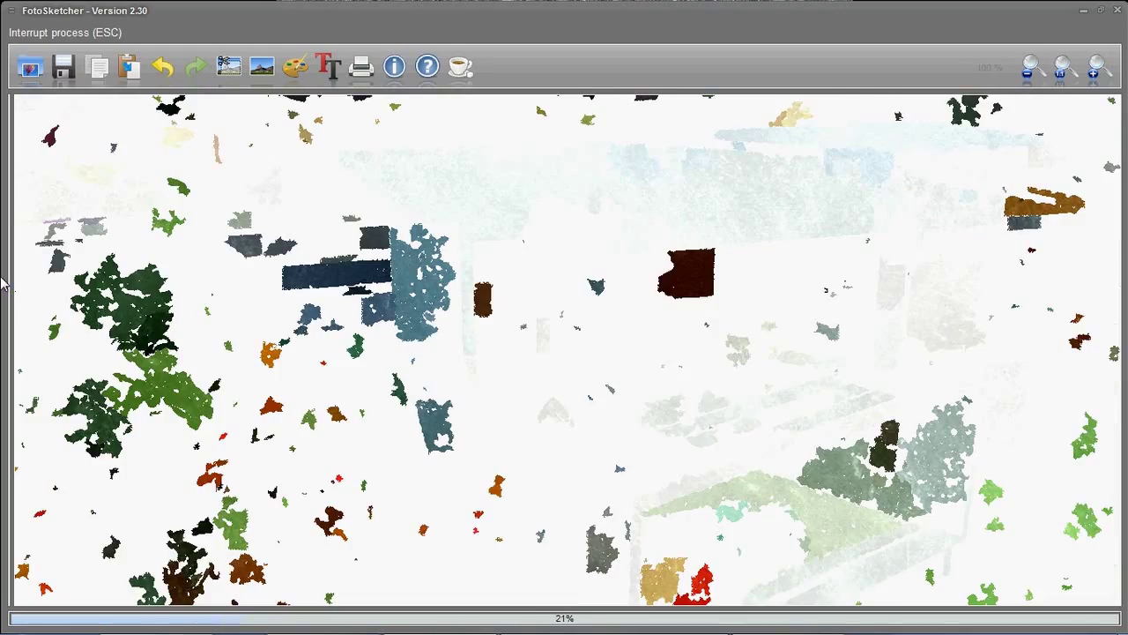
scroll(623, 469, down, 5)
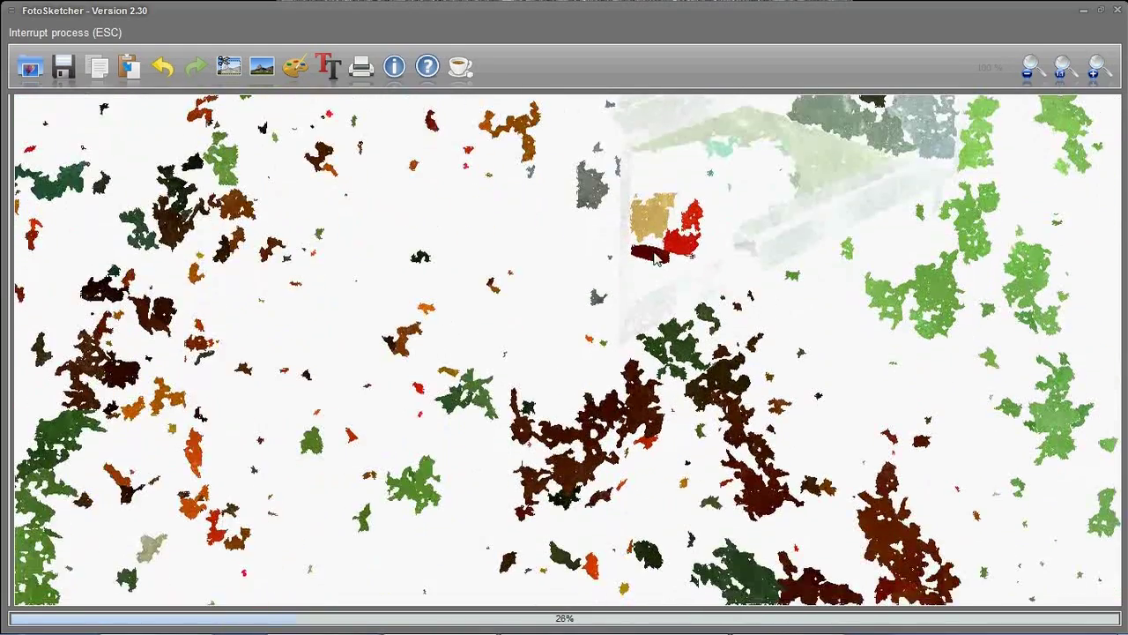
scroll(724, 339, up, 3)
scroll(673, 531, up, 1)
scroll(637, 587, up, 2)
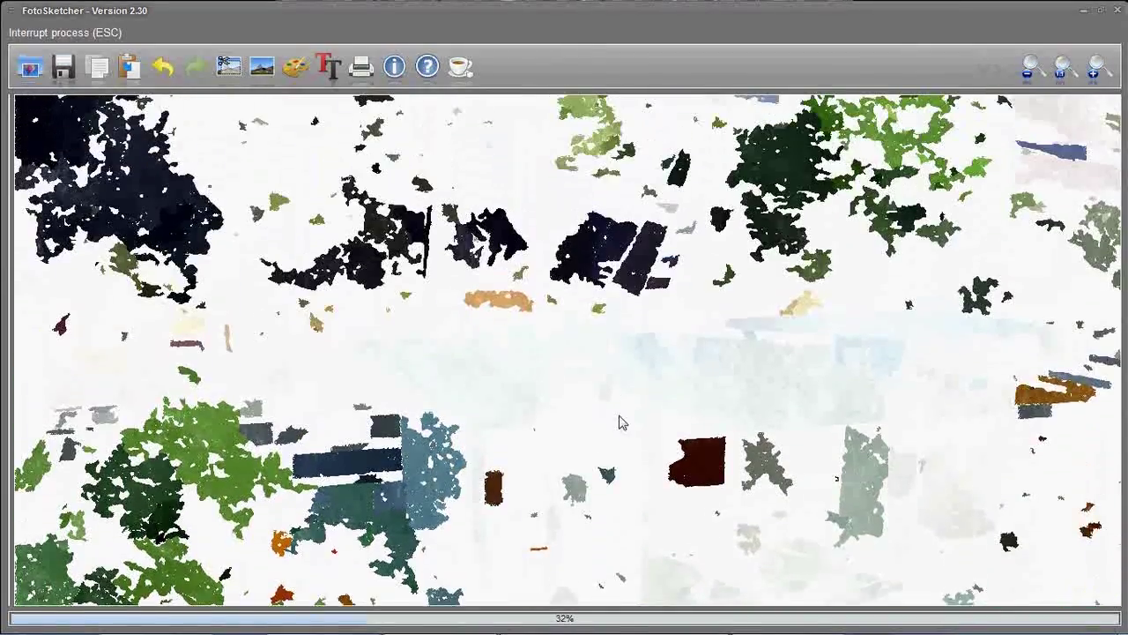
scroll(729, 432, down, 1)
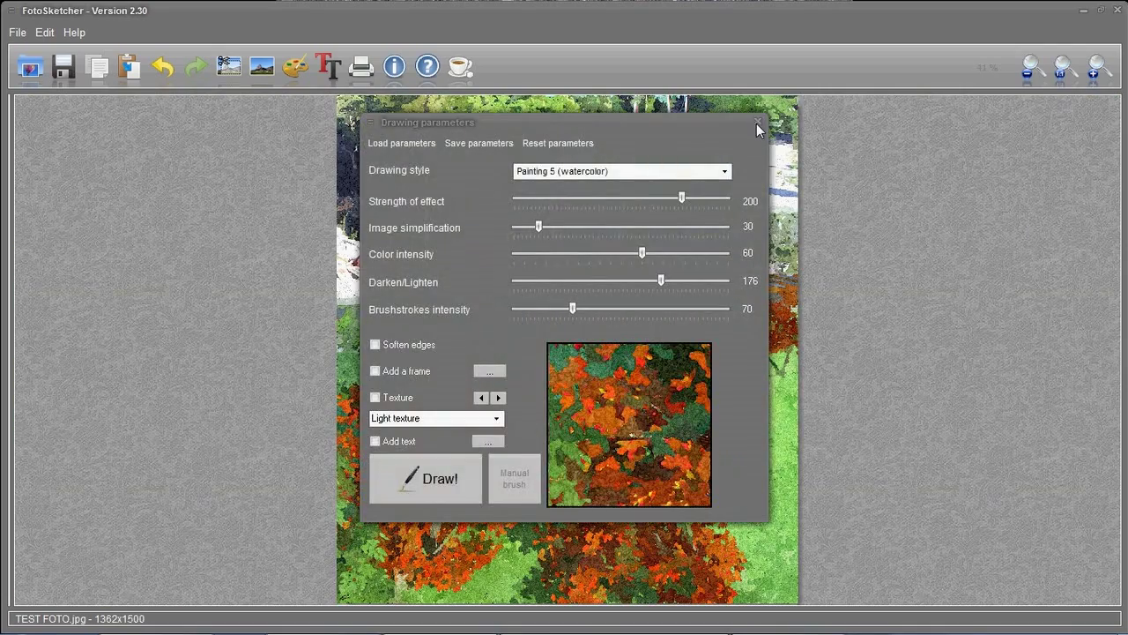
click(757, 121)
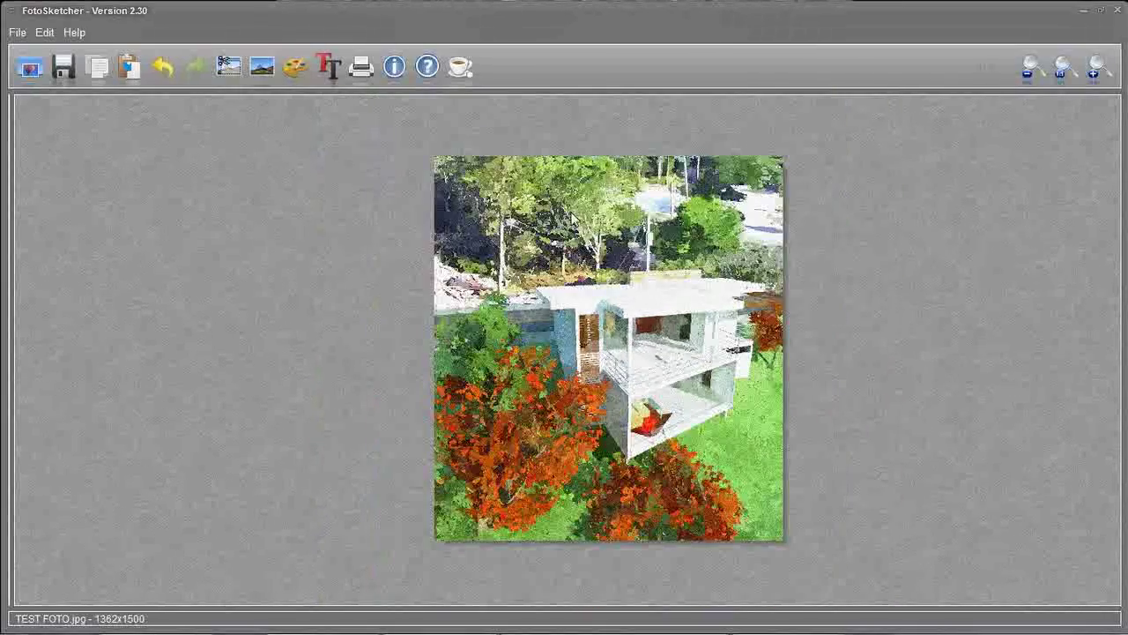
Save the finished drawing as FotoSketcher - TEST FOTO
right_click(580, 216)
click(608, 239)
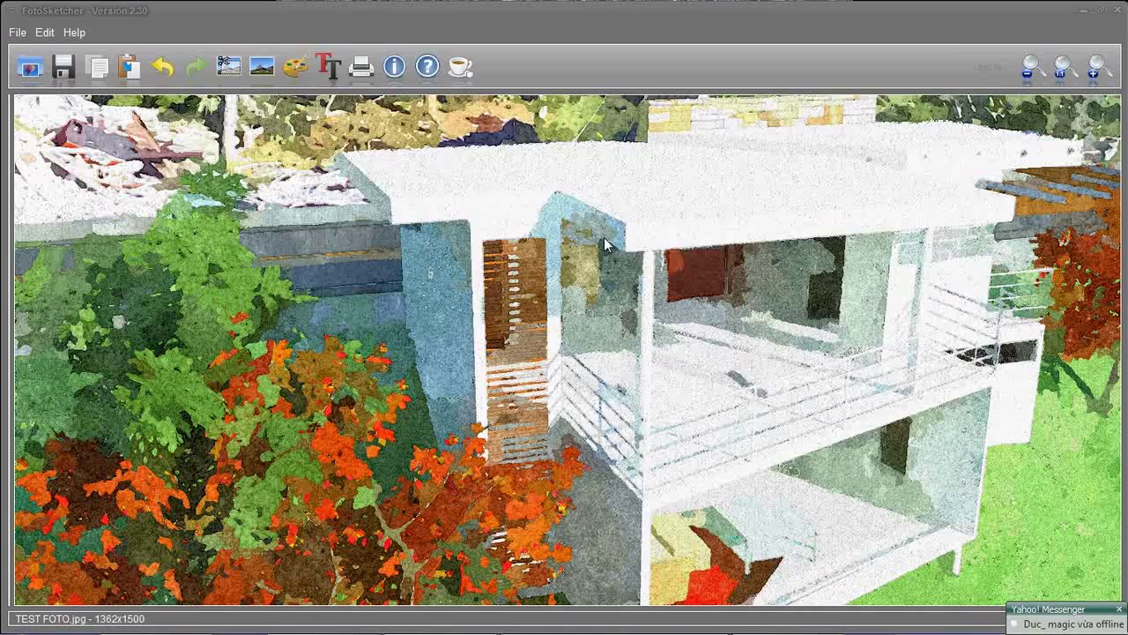
click(906, 515)
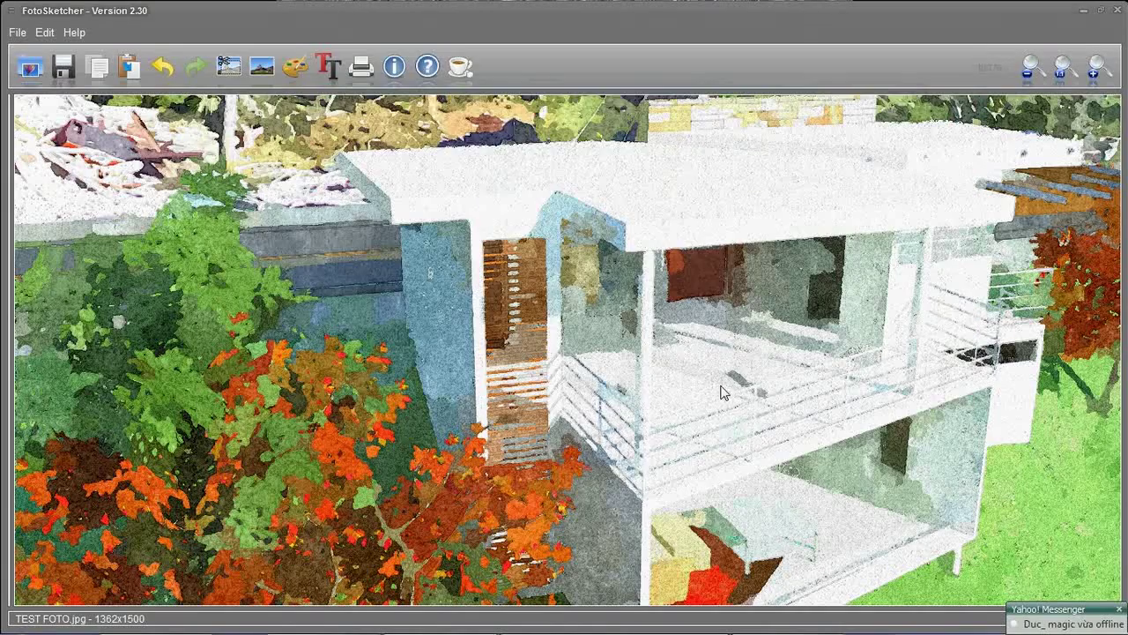
Preview FotoSketcher - TEST FOTO in Picasa and send it to Adobe Photoshop CS5
click(1083, 12)
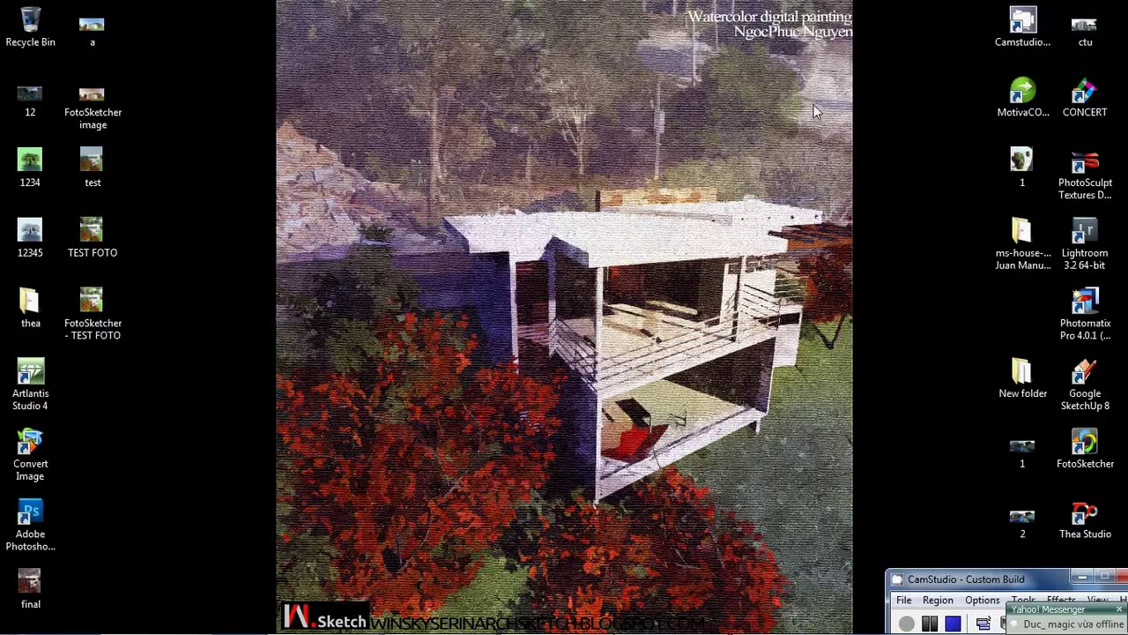
double_click(104, 314)
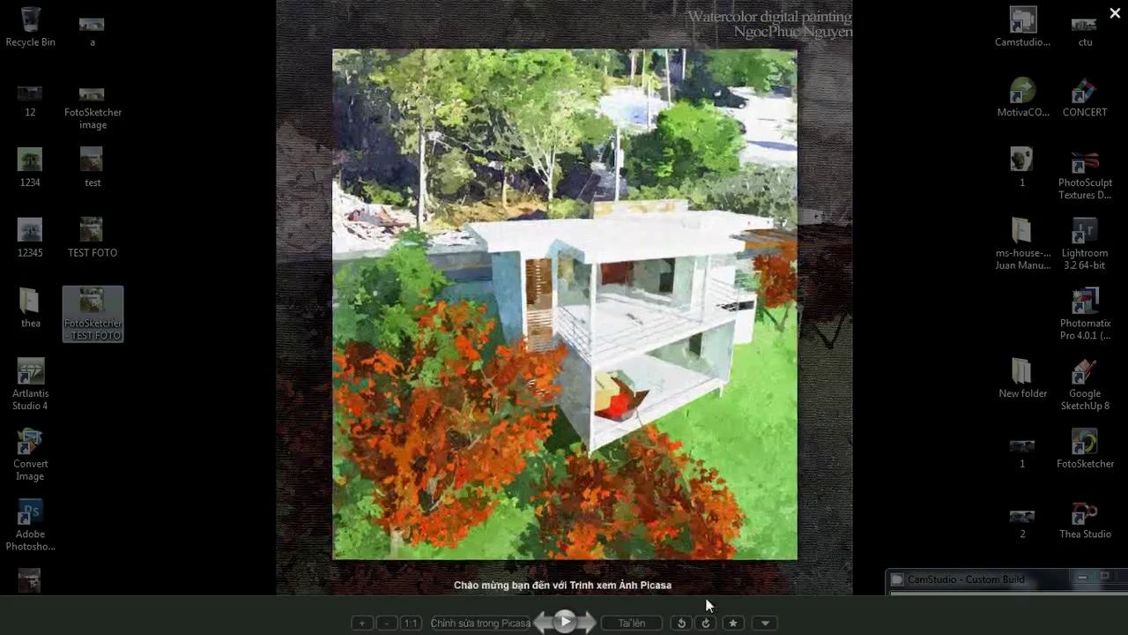
click(764, 621)
click(660, 372)
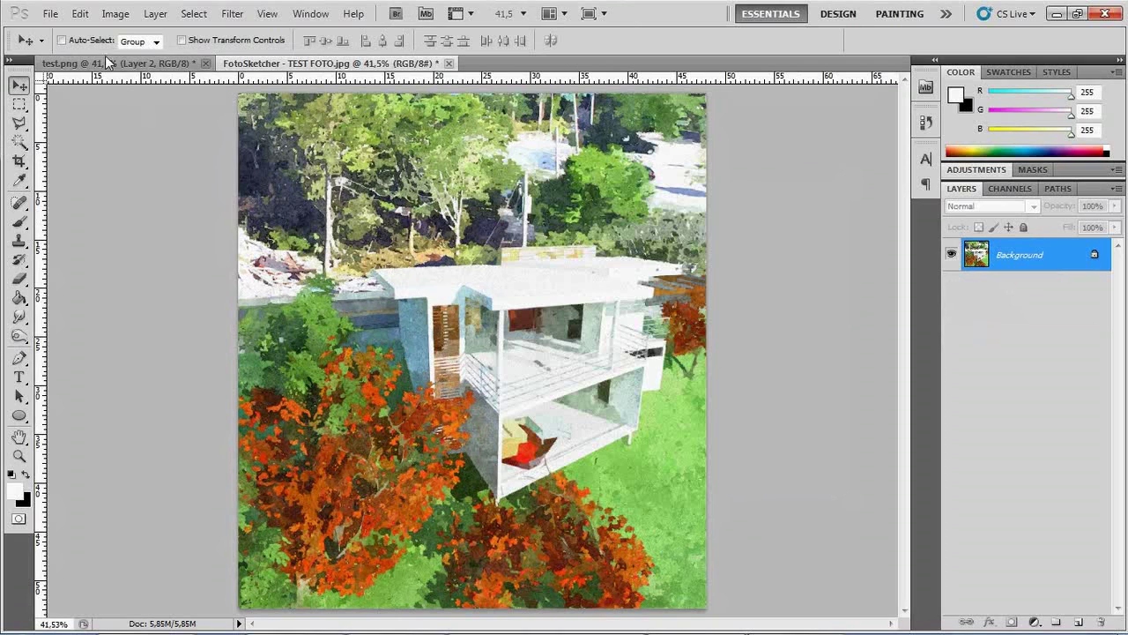
Apply a midtones Color Balance of +35 red and +33 blue, and float test.png
click(115, 13)
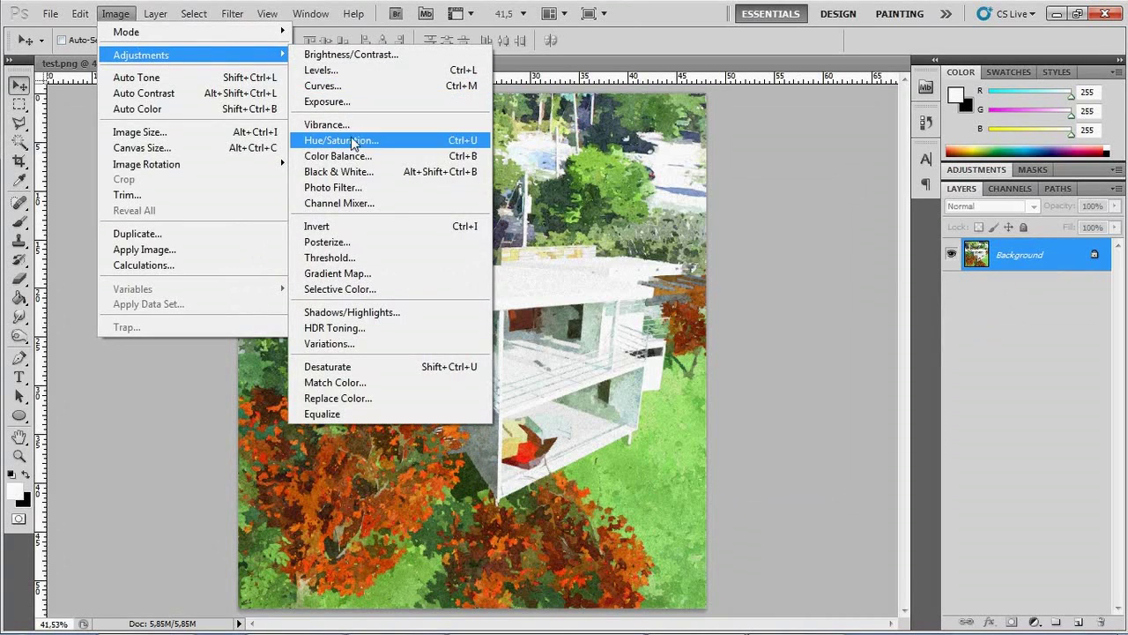
click(356, 156)
mouse_move(927, 27)
mouse_down()
mouse_move(405, 192)
mouse_move(633, 170)
mouse_up()
drag(617, 220, 646, 221)
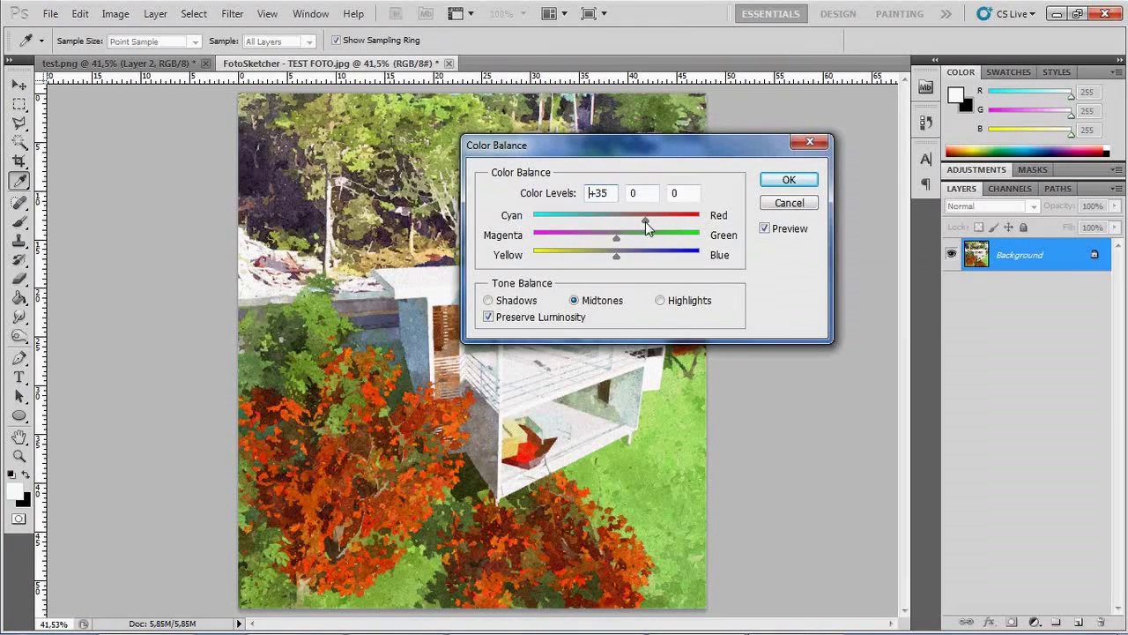
drag(564, 144, 628, 225)
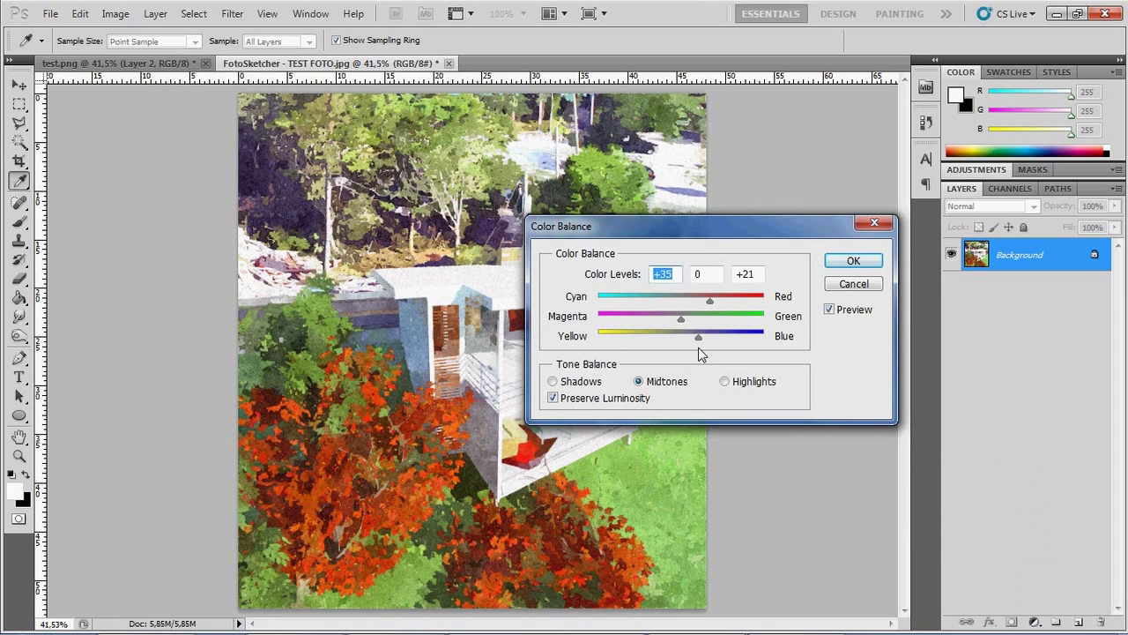
click(853, 261)
mouse_move(153, 67)
mouse_down()
mouse_move(474, 218)
mouse_move(673, 84)
mouse_up()
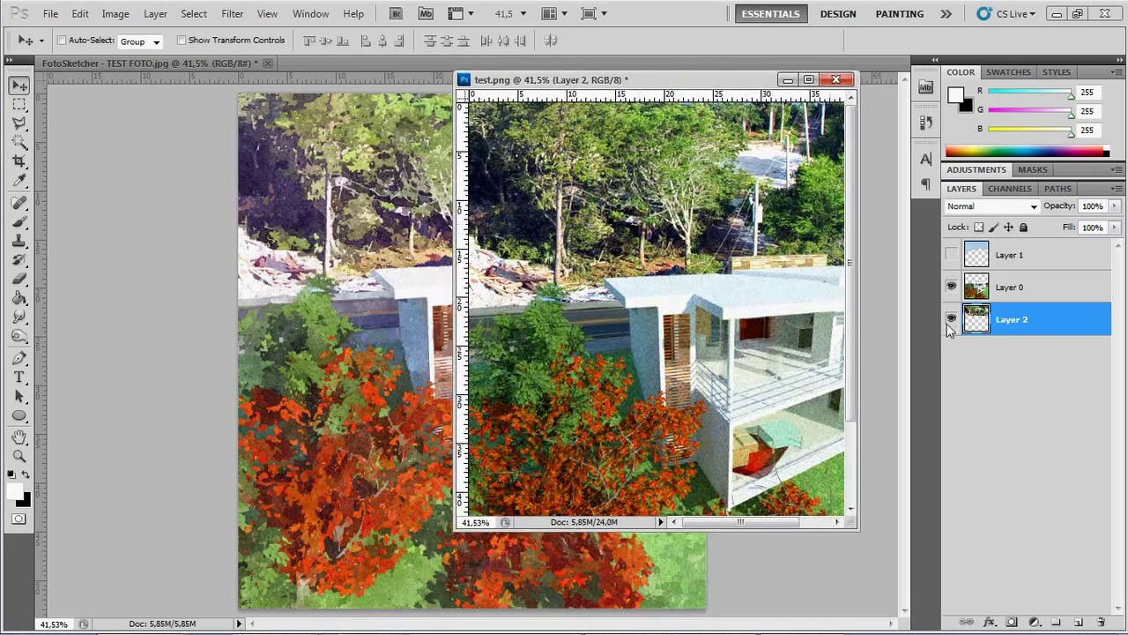
Flatten test.png, discarding its hidden layer
right_click(994, 324)
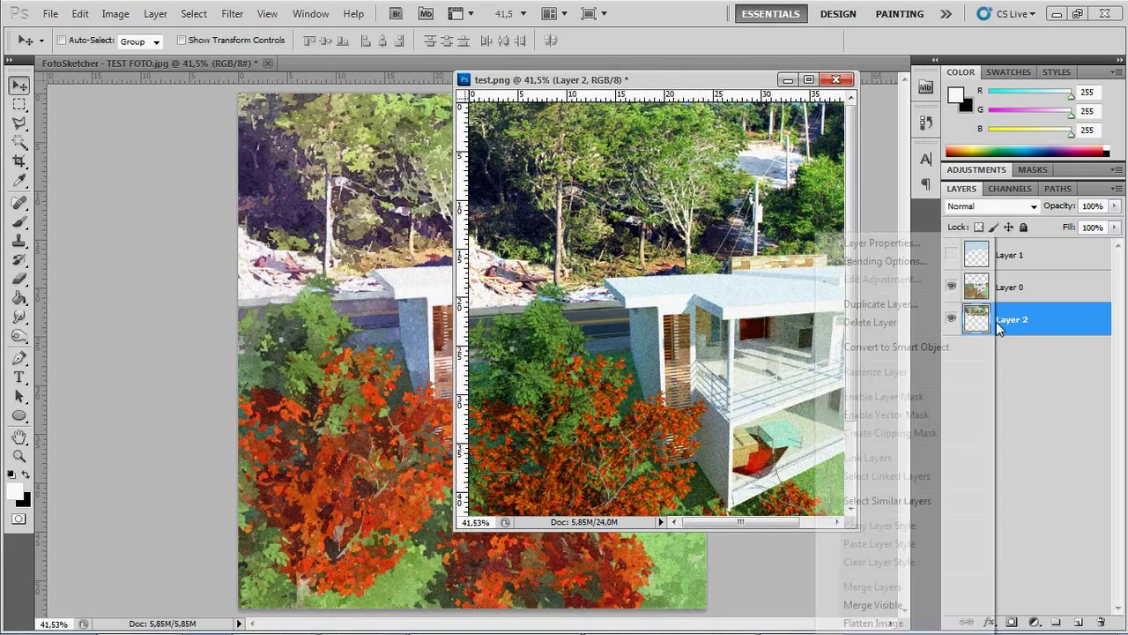
click(877, 620)
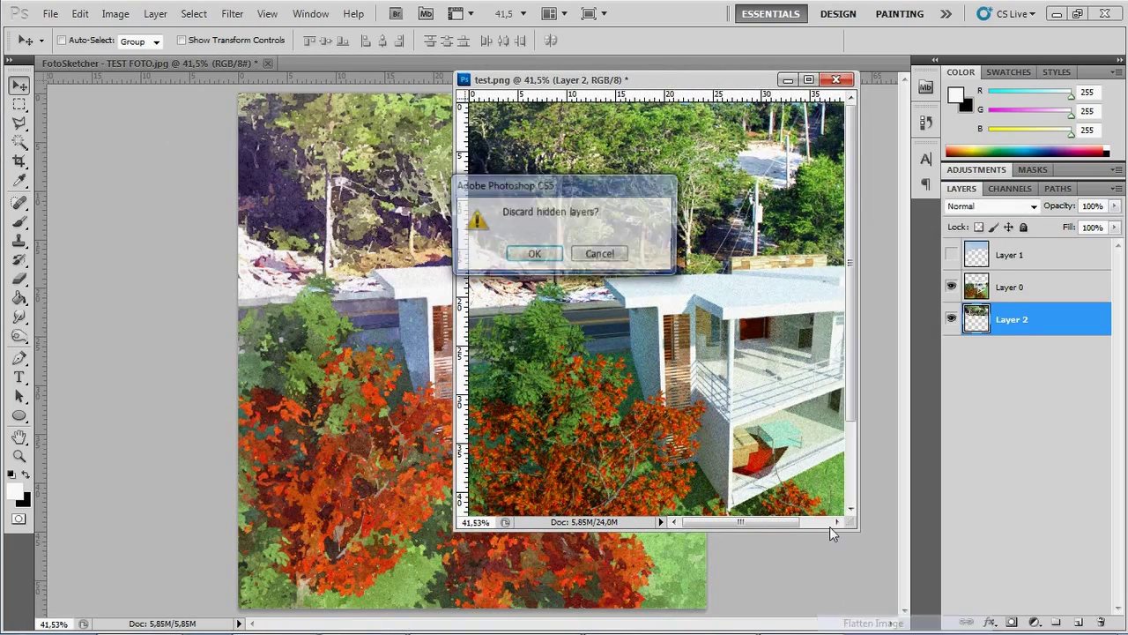
click(534, 253)
Copy the render into the watercolor document as Layer 1, close test.png unsaved, and fit it
drag(438, 196, 388, 220)
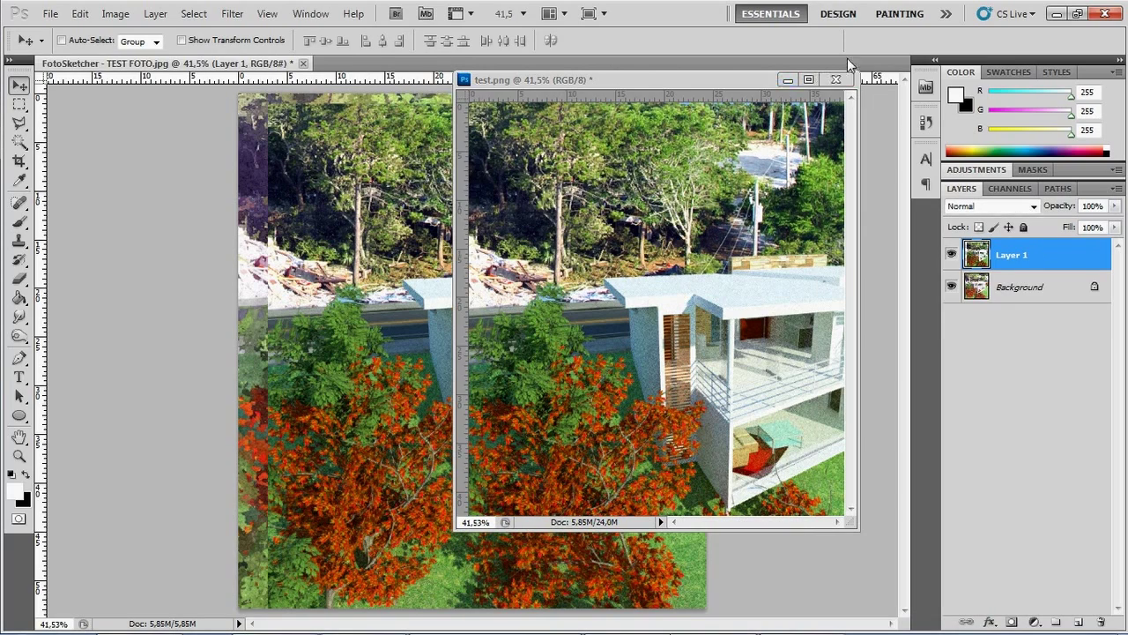
click(835, 79)
click(597, 255)
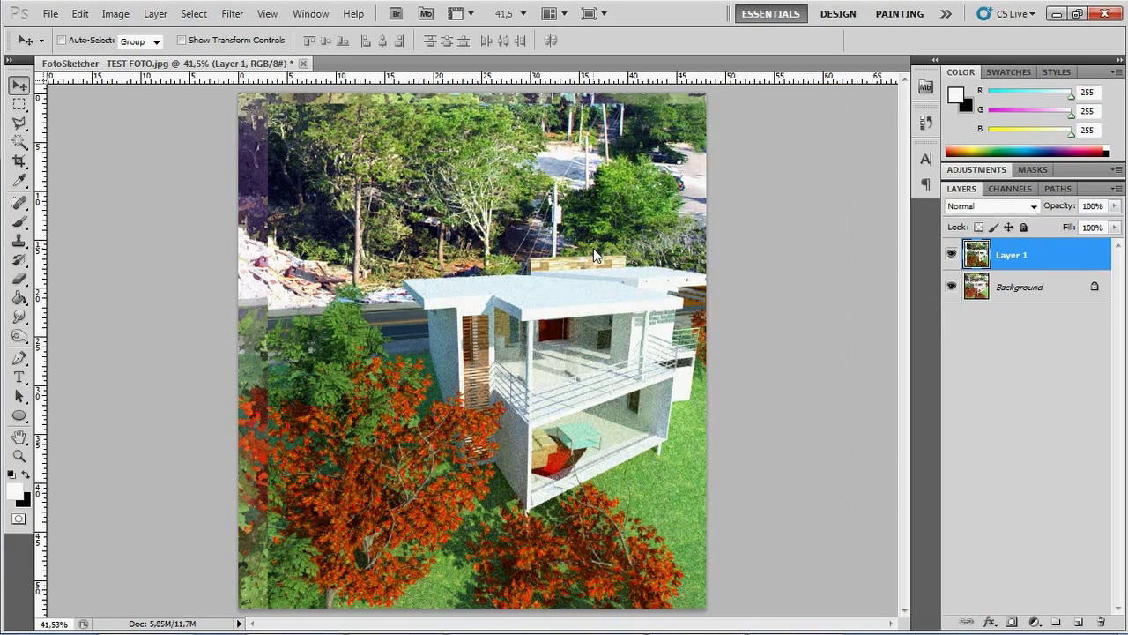
key(ctrl+t)
key(Return)
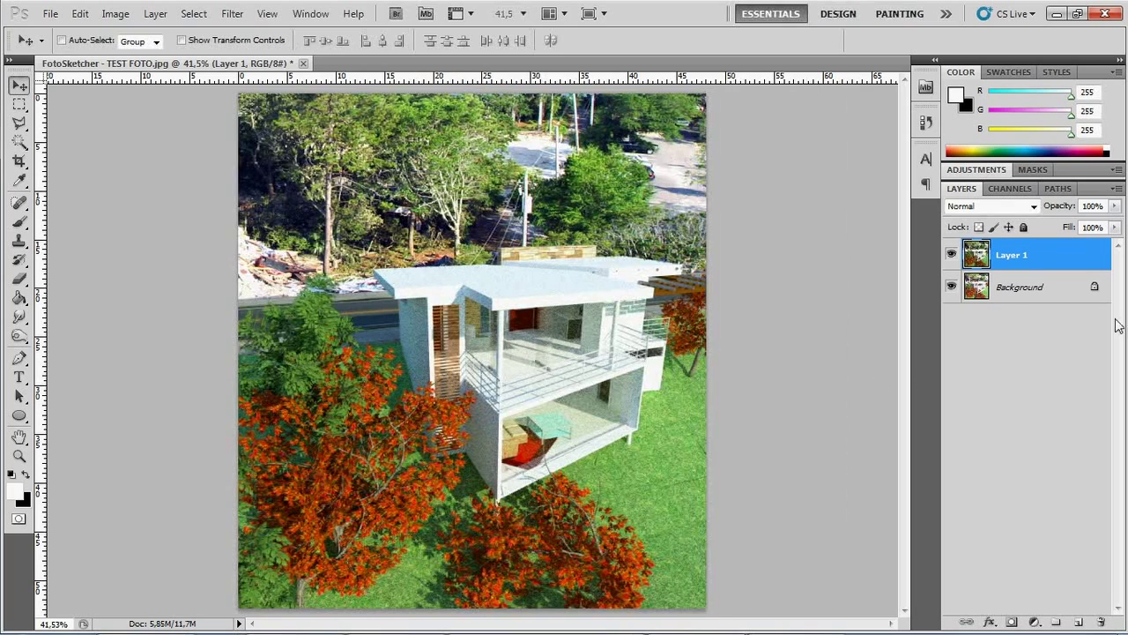
Set Layer 1 to Multiply at 32% opacity, toggling its visibility to compare
click(1014, 206)
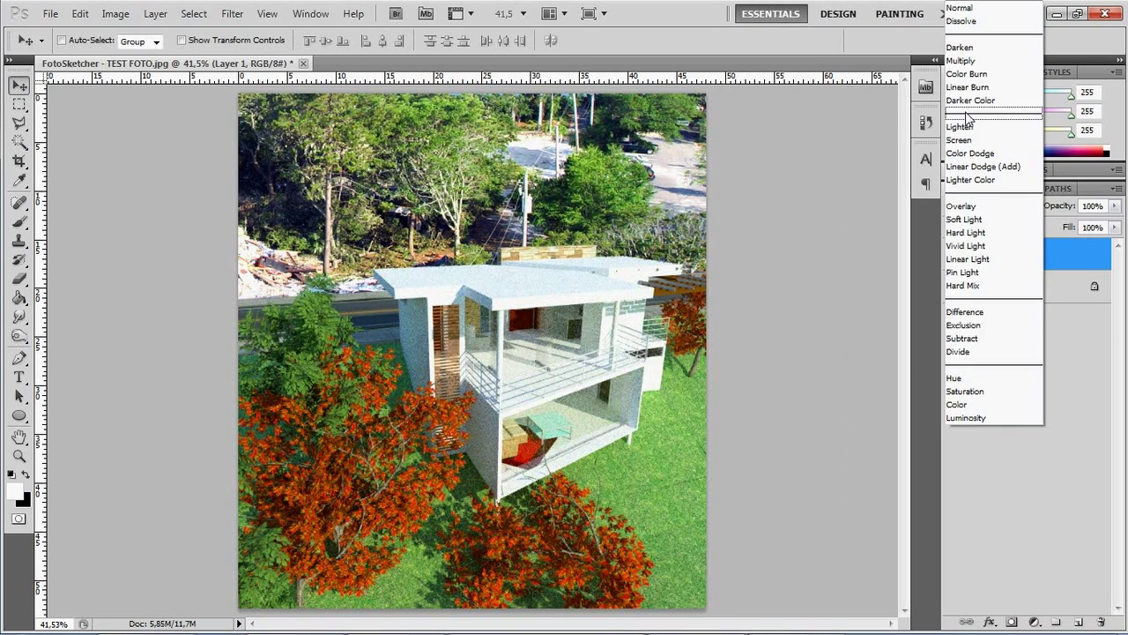
click(961, 79)
drag(1067, 206, 1012, 212)
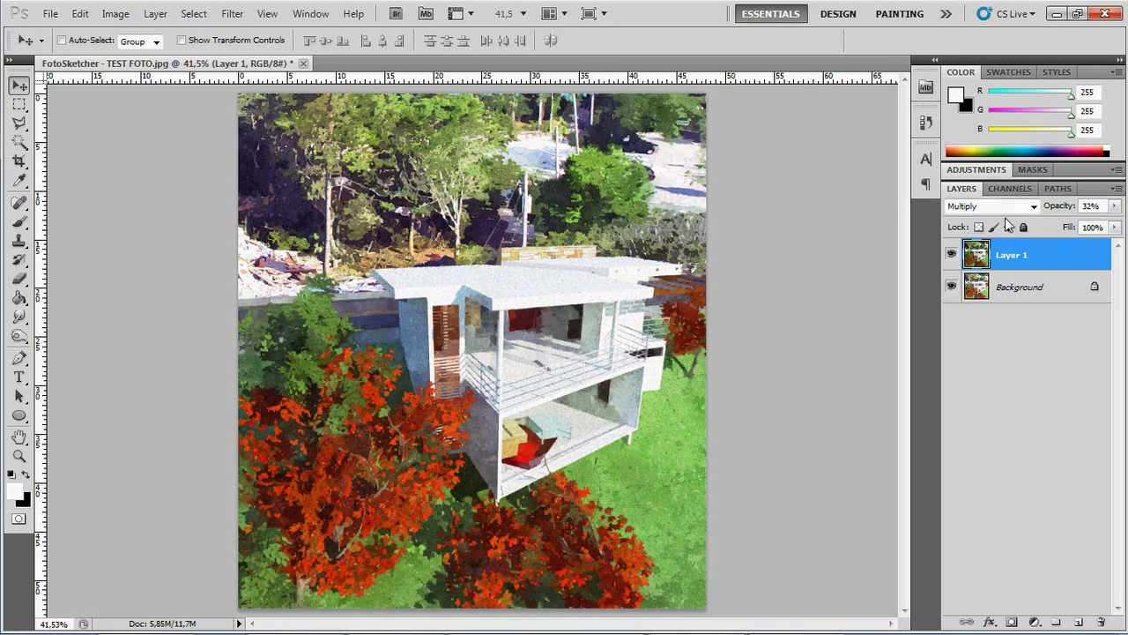
click(959, 256)
click(957, 256)
click(958, 256)
double_click(1060, 256)
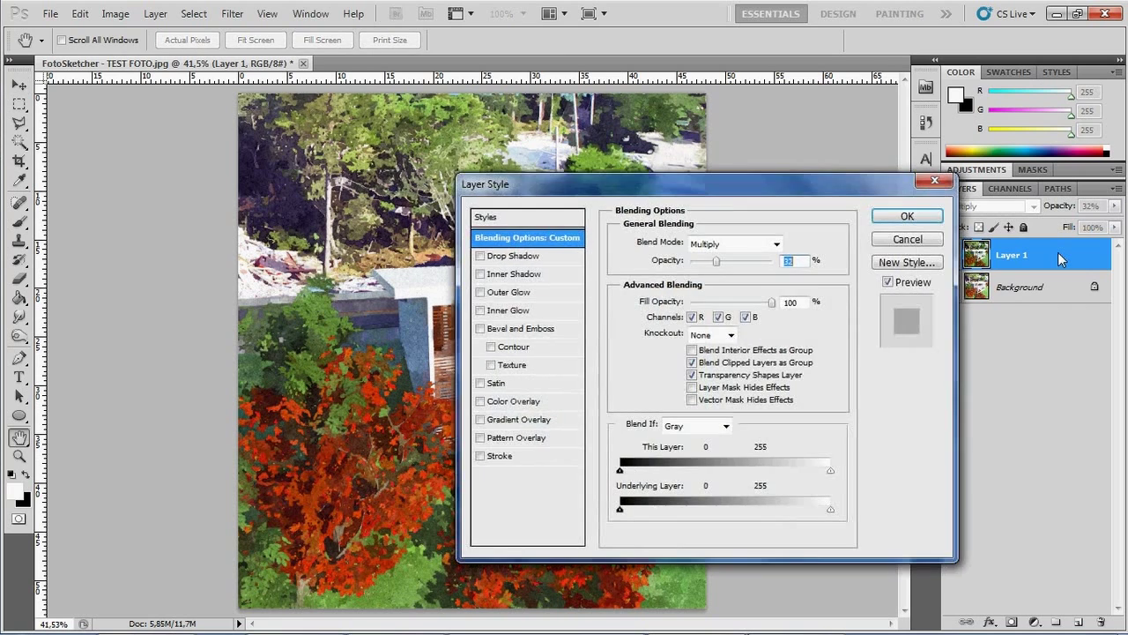
click(930, 242)
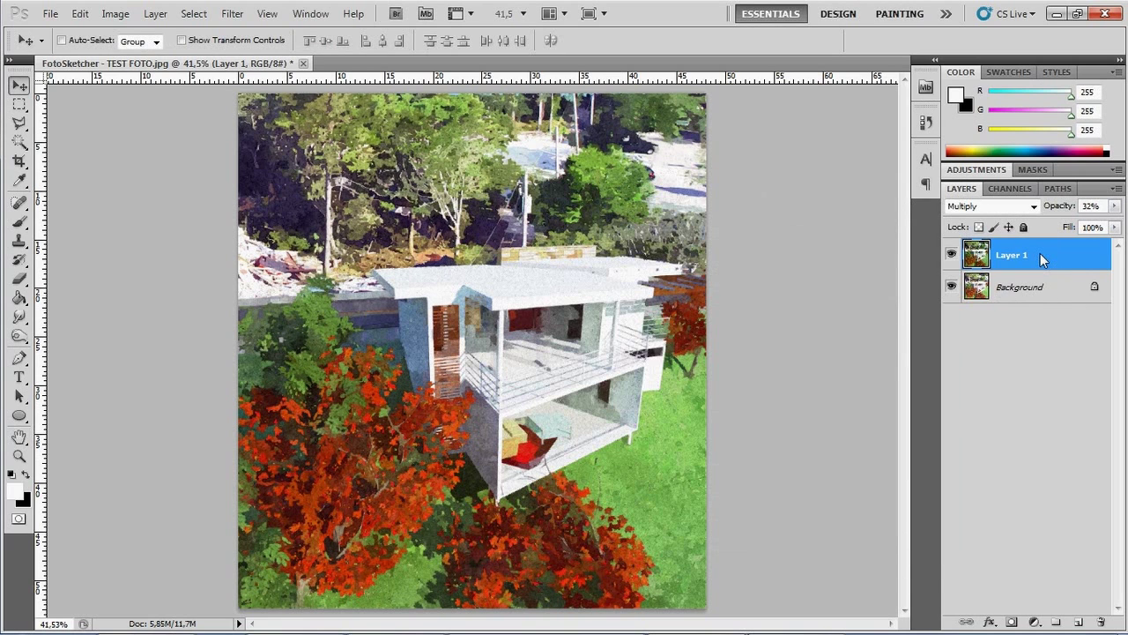
Flatten the Multiply composite, convert Background to Layer 0, and duplicate it as Layer 0 copy
right_click(1041, 257)
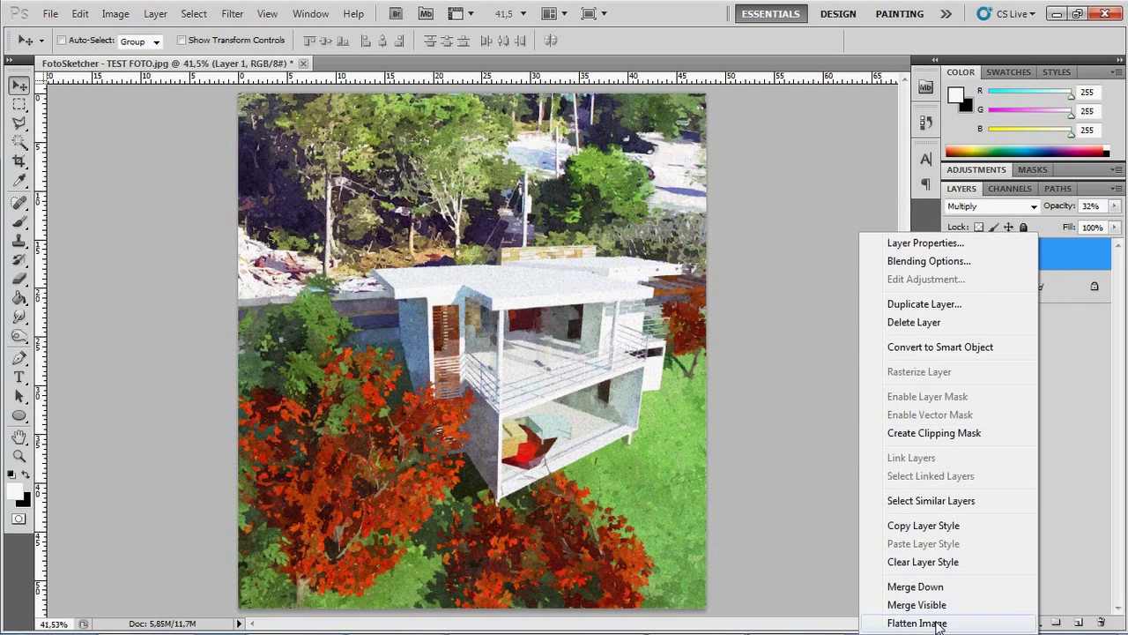
click(916, 615)
double_click(1001, 261)
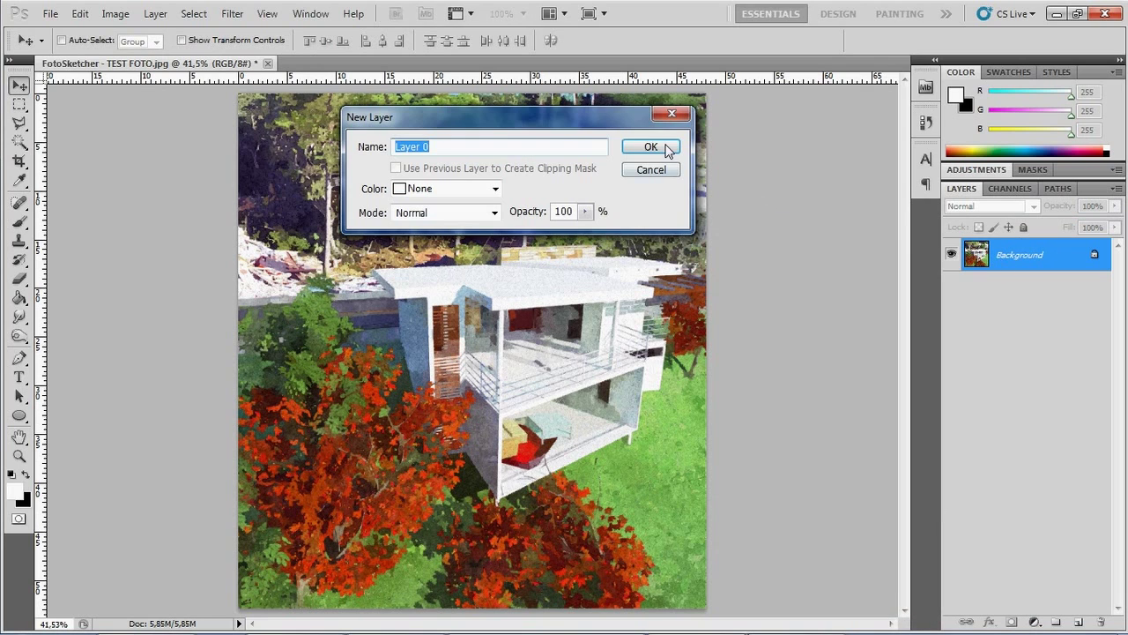
click(651, 147)
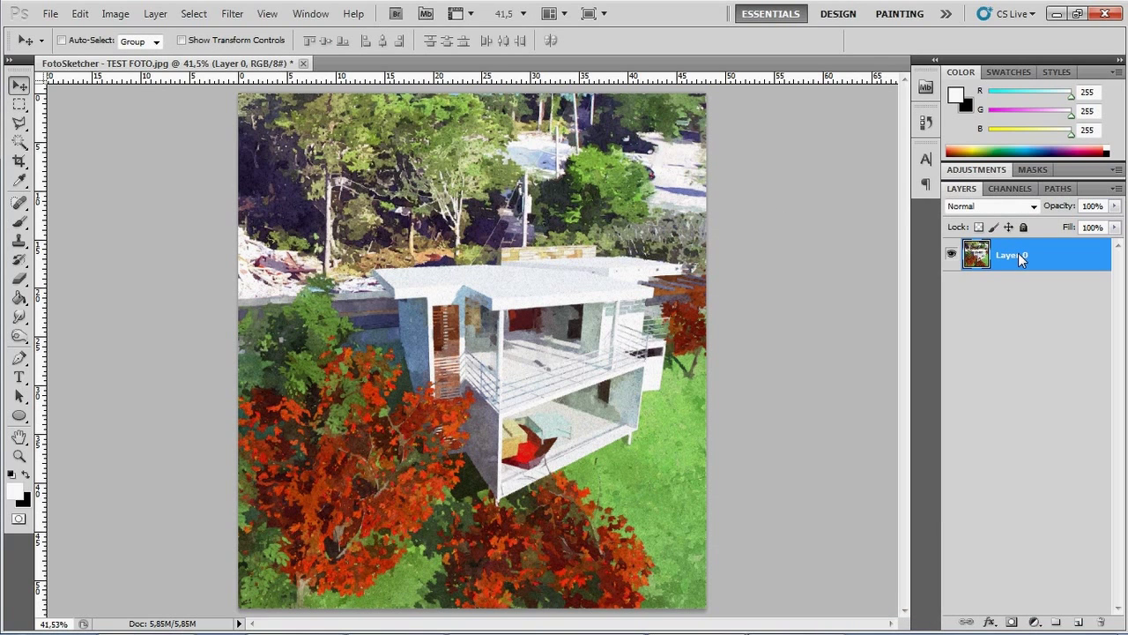
key(ctrl+j)
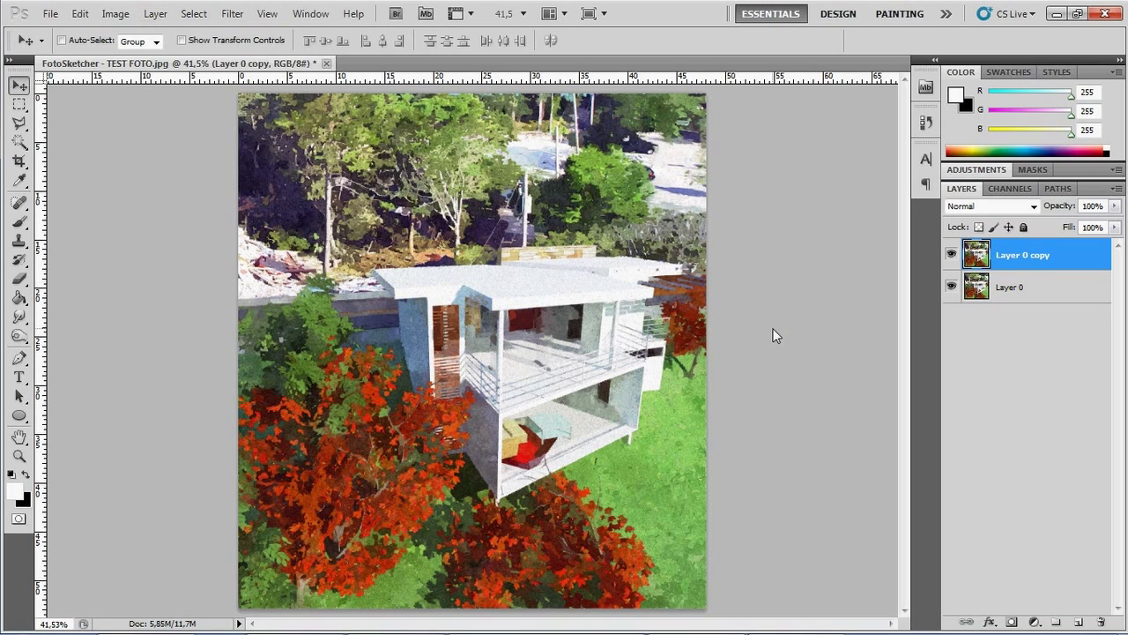
Apply a Gaussian Blur of about radius 26 to Layer 0 copy
click(232, 14)
mouse_move(264, 148)
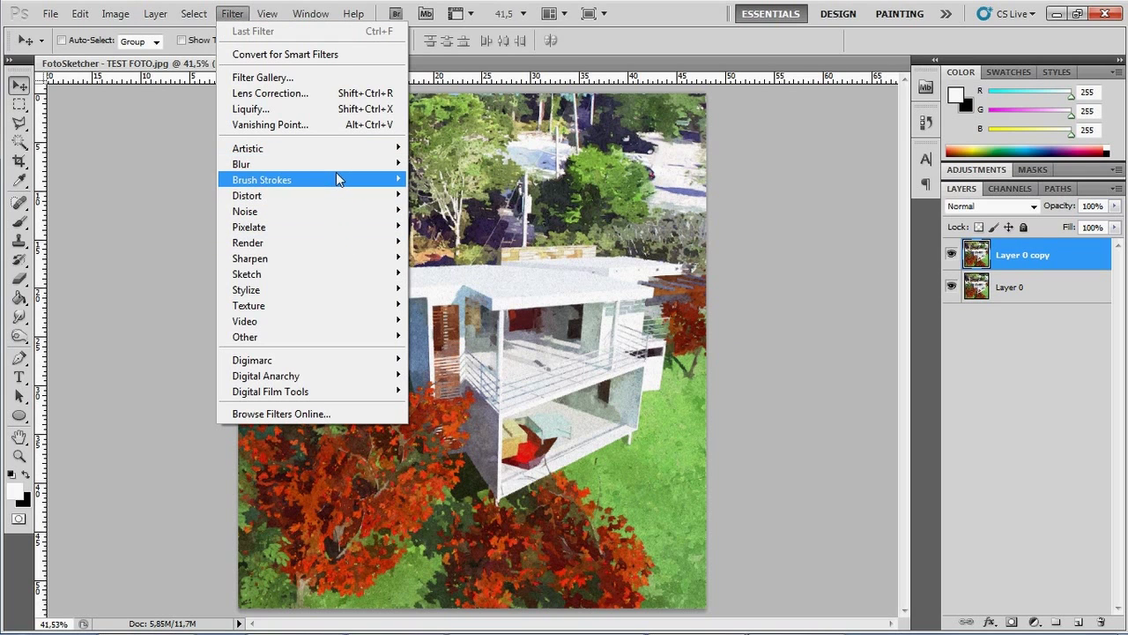
click(458, 223)
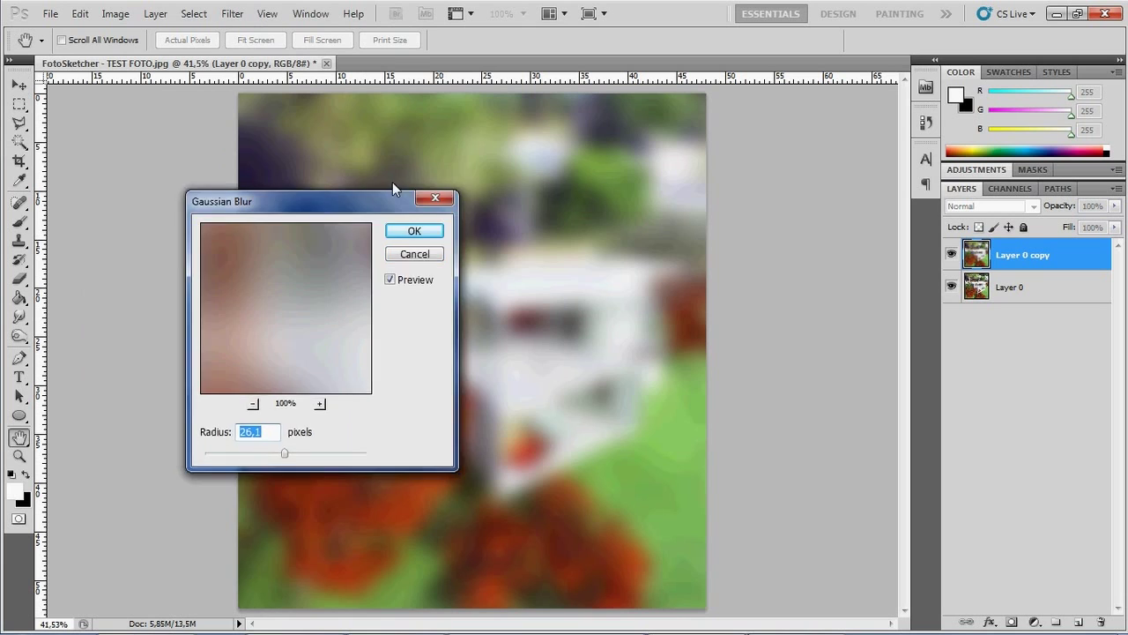
drag(394, 190, 454, 149)
click(485, 194)
Blend Layer 0 copy in Overlay mode at 40% opacity
click(1014, 208)
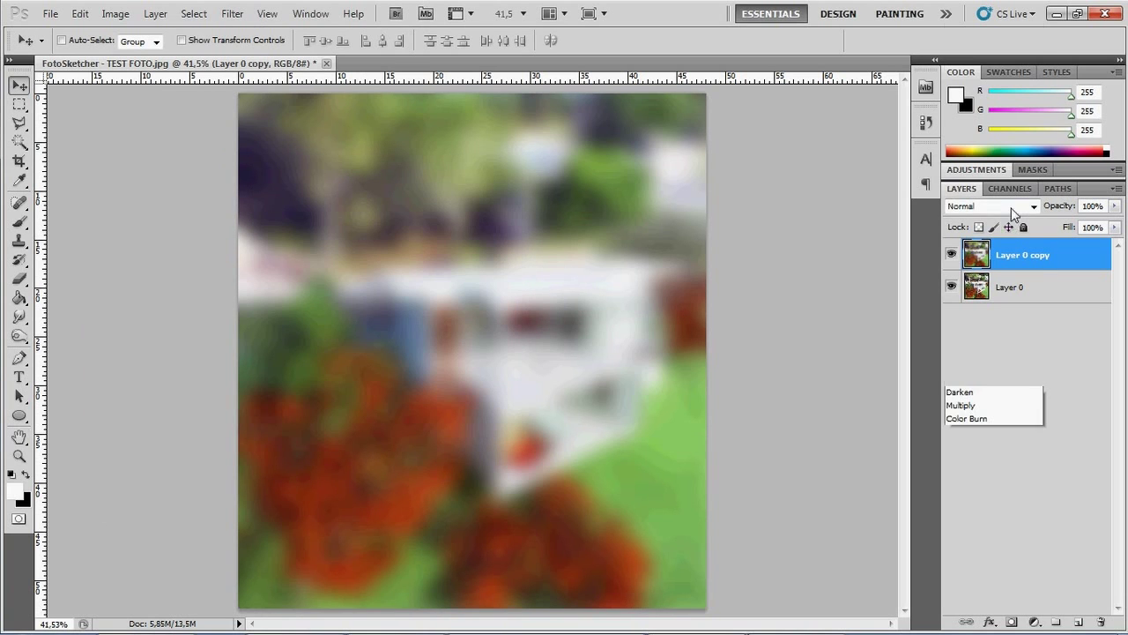
click(973, 202)
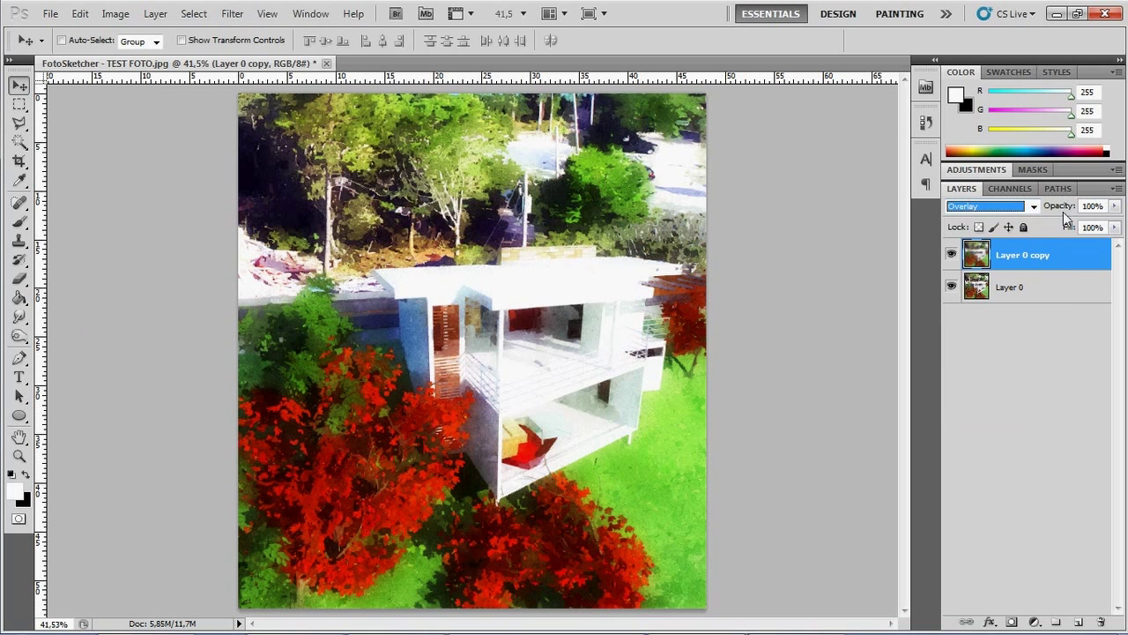
drag(1066, 218, 1031, 211)
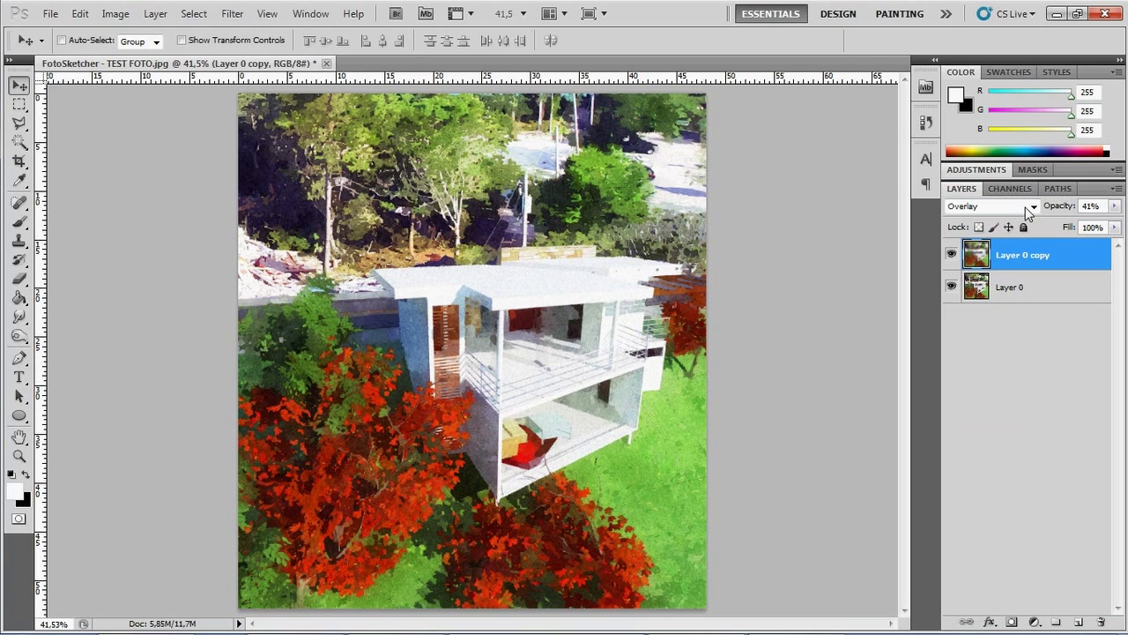
click(1093, 208)
text(40)
key(Return)
Add a new empty layer and set the foreground colour to a saturated blue
click(951, 254)
click(951, 255)
click(951, 255)
click(951, 255)
click(1080, 621)
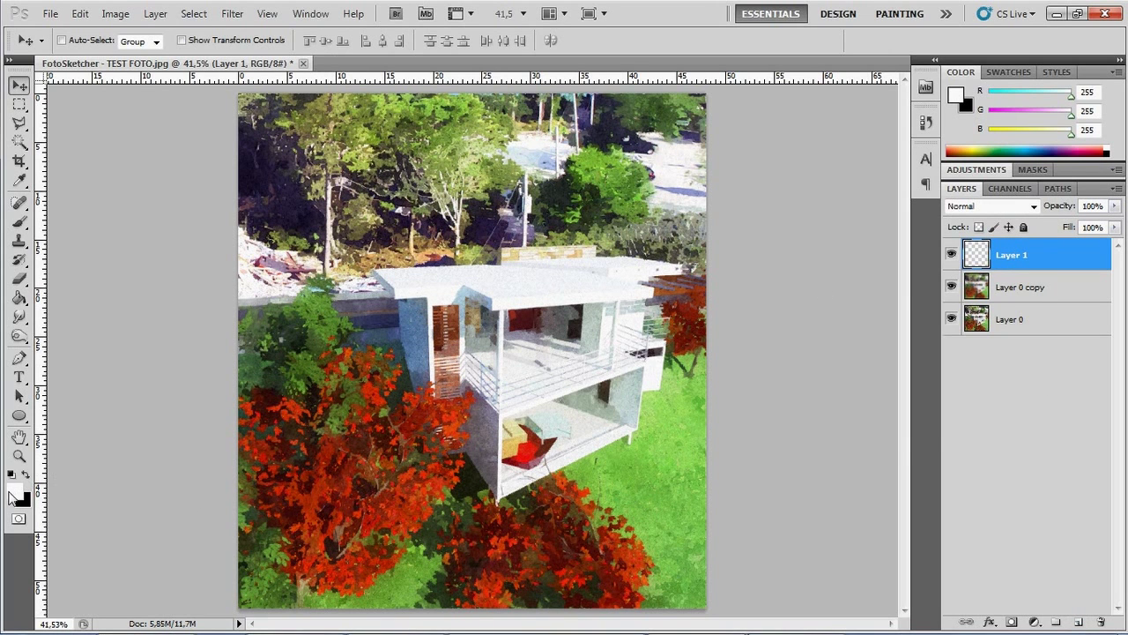
click(13, 492)
drag(751, 276, 750, 261)
click(717, 227)
drag(717, 226, 879, 184)
click(881, 176)
Paint soft round-brush blue patches on the left edge, house front and trees
key(b)
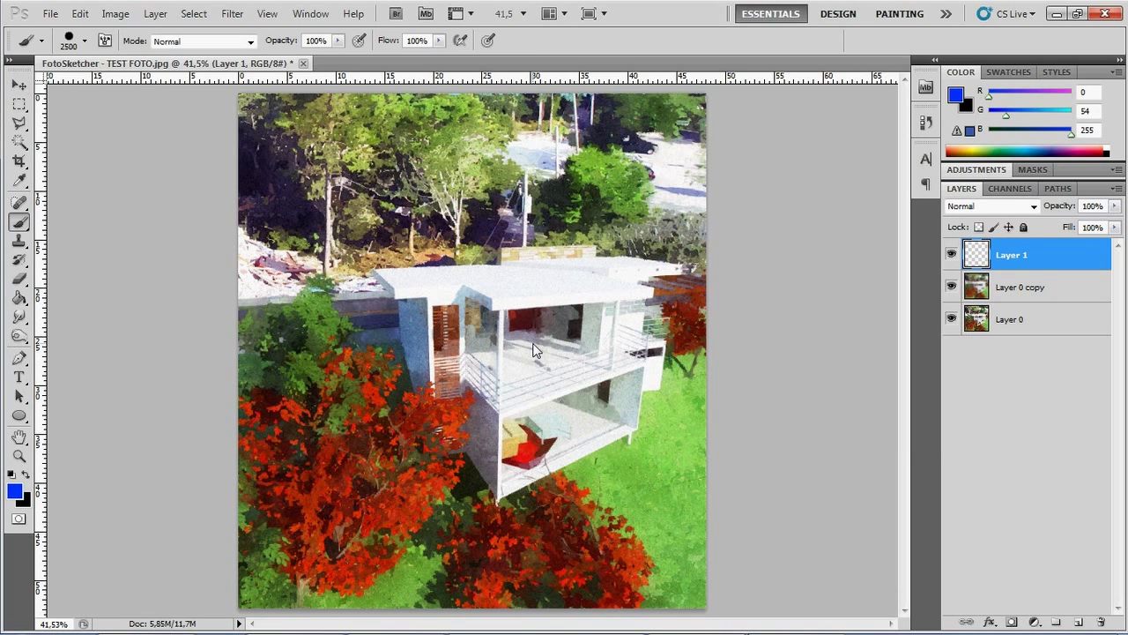
right_click(533, 350)
click(669, 442)
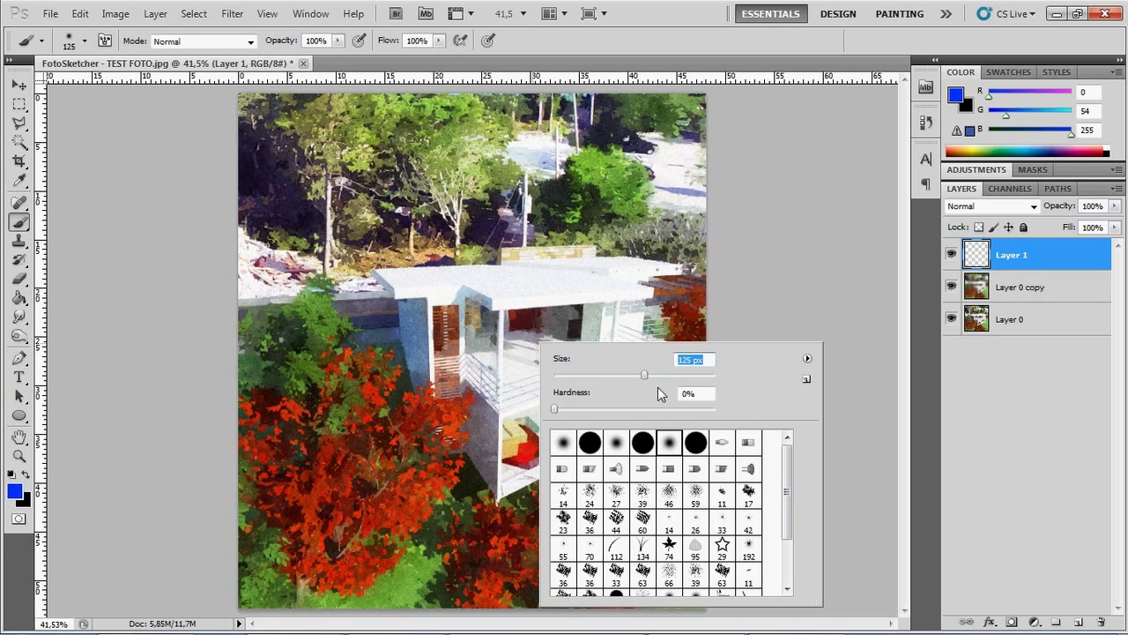
drag(231, 525, 255, 581)
drag(251, 401, 252, 444)
drag(410, 313, 414, 406)
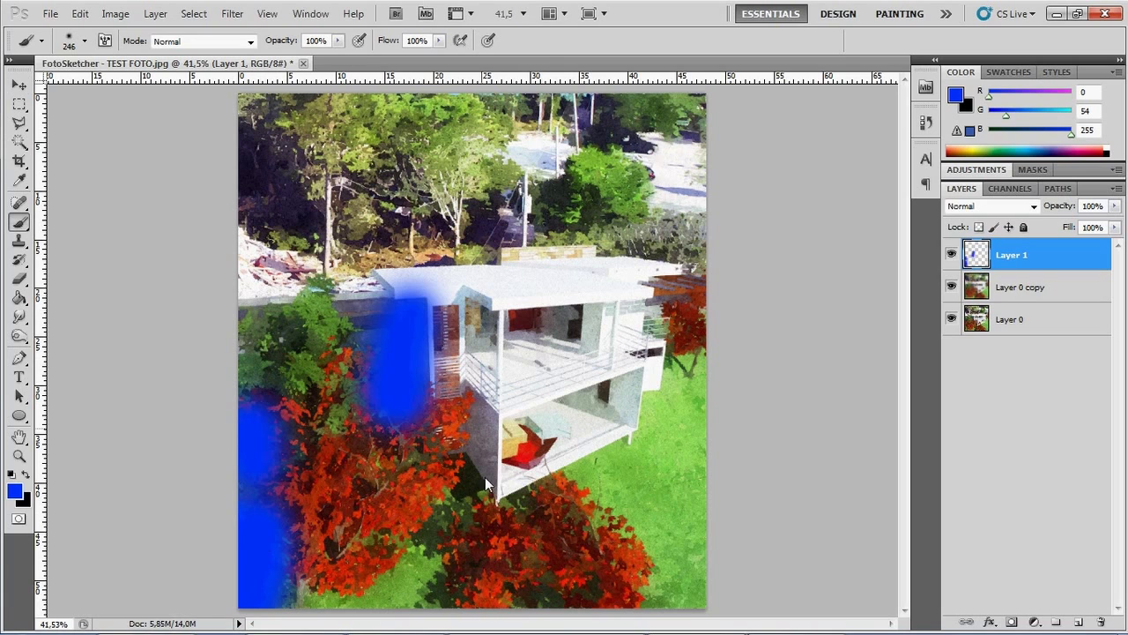
drag(480, 392, 485, 498)
mouse_move(255, 240)
mouse_down()
mouse_move(269, 203)
mouse_move(304, 190)
mouse_up()
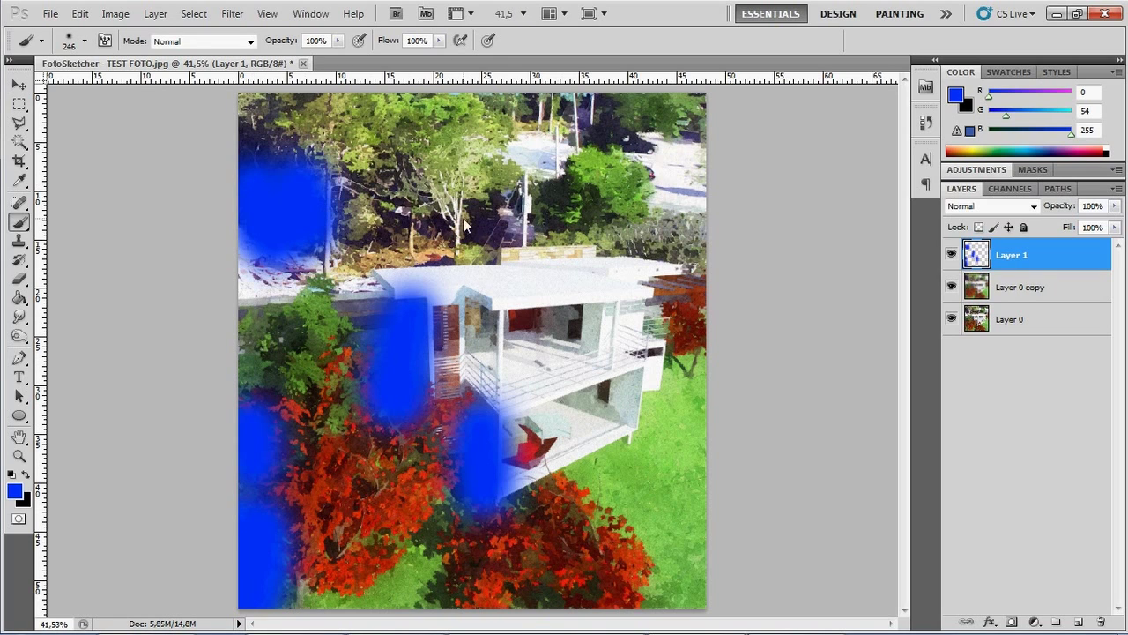
drag(463, 198, 476, 221)
Switch to orange and paint patches across the roof and image corners
click(15, 493)
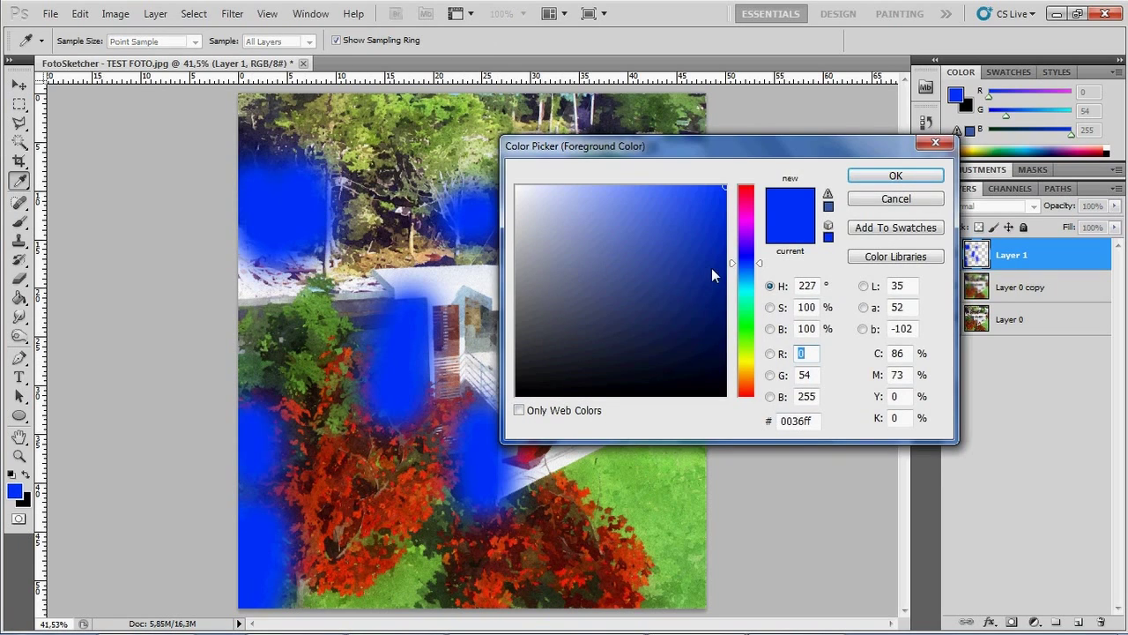
click(745, 371)
click(896, 175)
mouse_move(643, 264)
mouse_down()
mouse_move(667, 295)
mouse_move(410, 280)
mouse_up()
mouse_move(687, 119)
mouse_down()
mouse_move(696, 157)
mouse_move(639, 190)
mouse_up()
mouse_move(679, 599)
mouse_down()
mouse_move(670, 529)
mouse_move(608, 564)
mouse_up()
drag(397, 540, 300, 588)
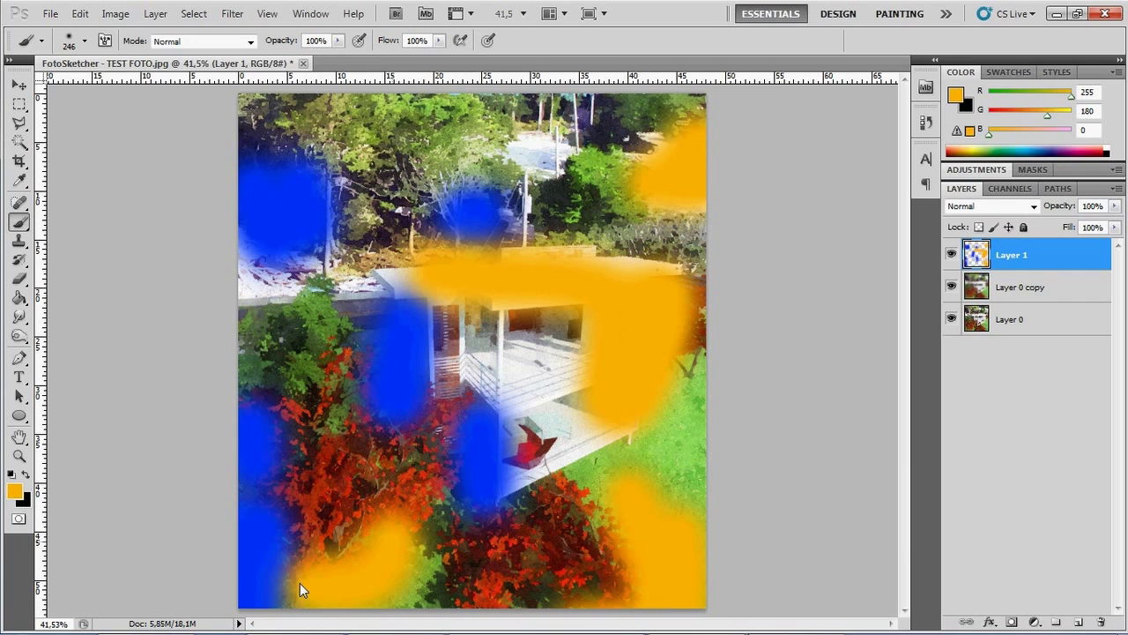
Set the painted layer to Overlay blending at 24% opacity
click(1033, 206)
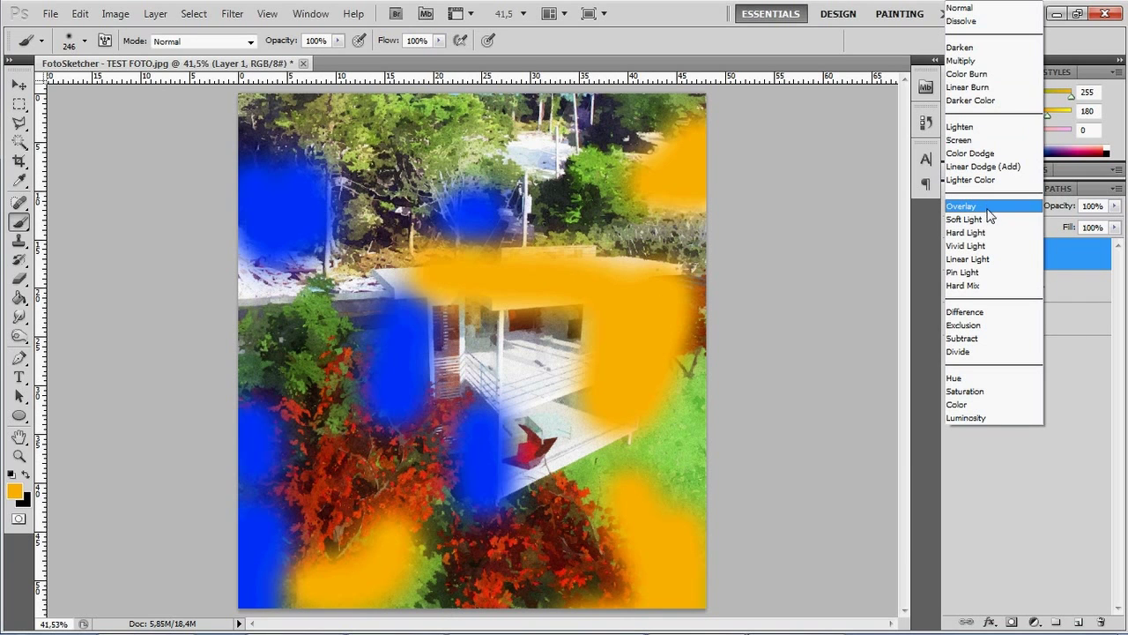
click(987, 208)
drag(1071, 205, 1015, 206)
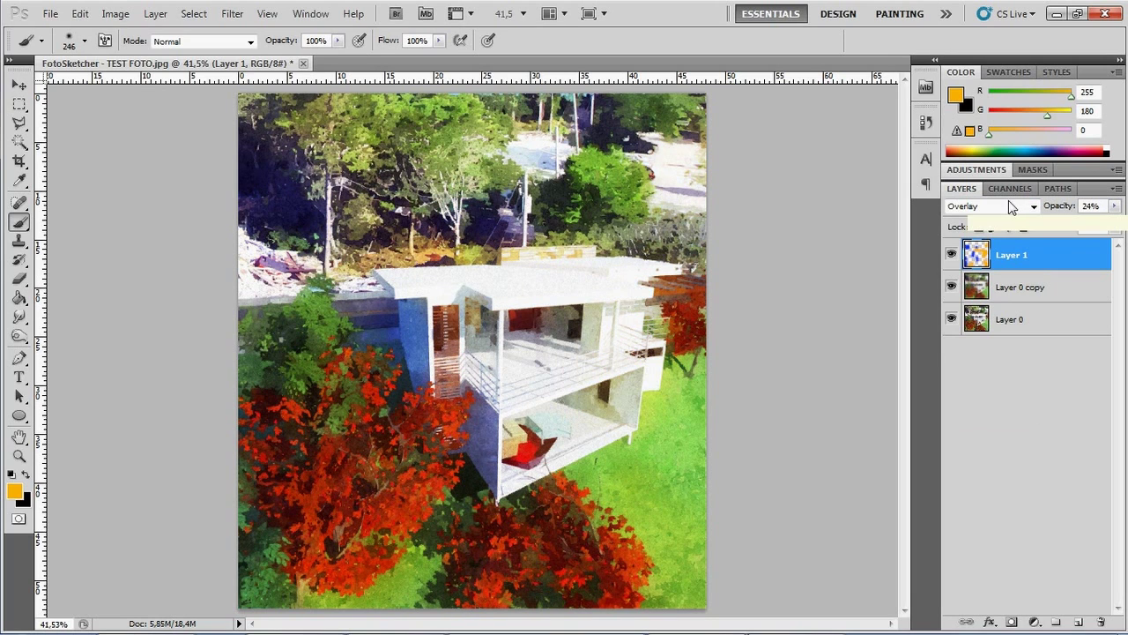
key(v)
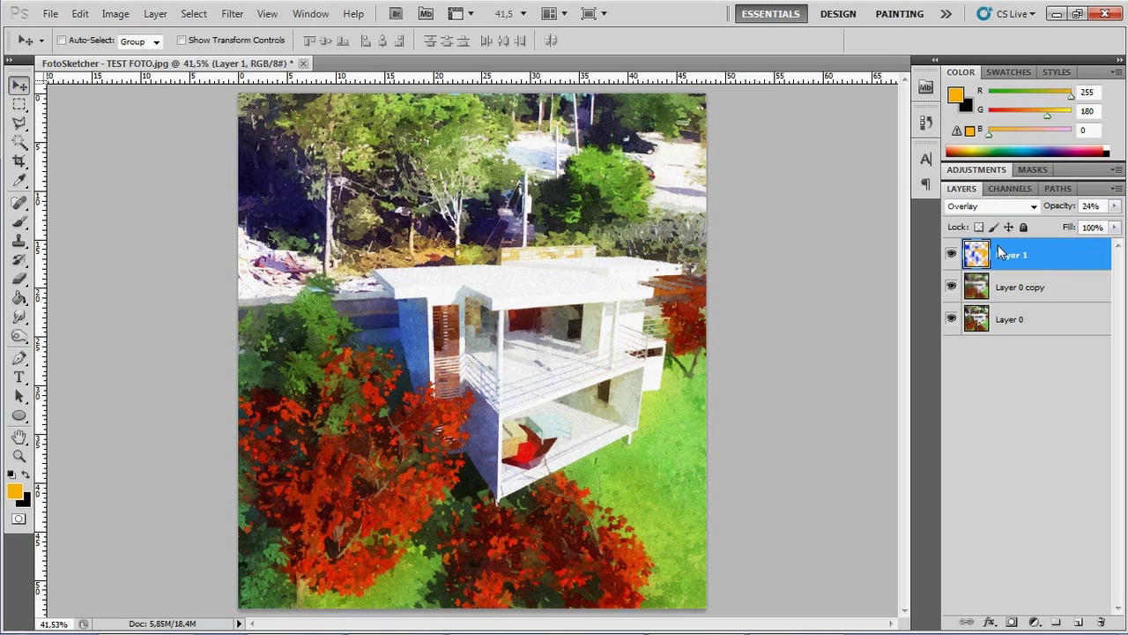
key(ctrl+o)
Browse the Desktop in the Open dialog, checking its New folder
click(372, 265)
click(372, 172)
scroll(581, 309, down, 1)
scroll(657, 326, down, 1)
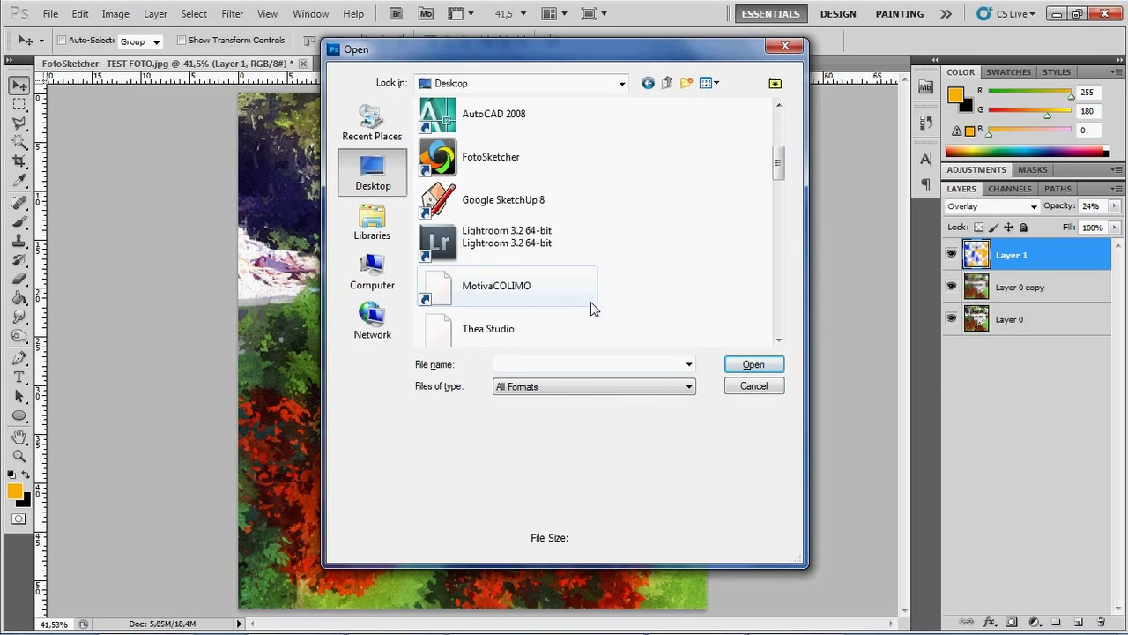
scroll(574, 297, down, 2)
double_click(503, 302)
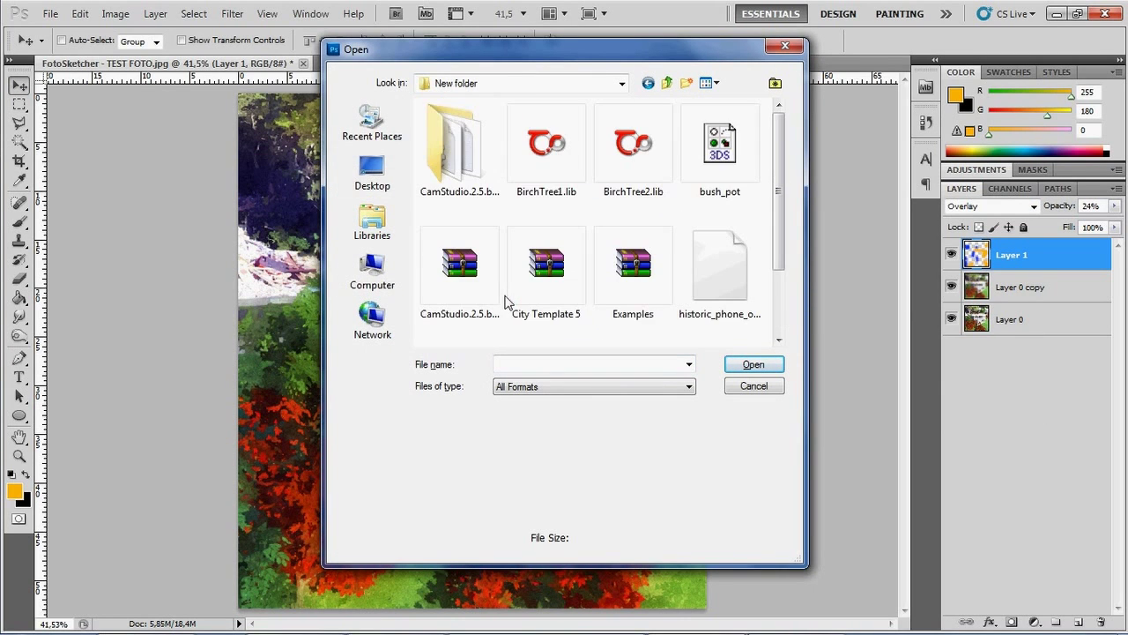
key(BackSpace)
scroll(506, 299, down, 5)
scroll(505, 298, down, 5)
scroll(505, 298, down, 5)
Open Summer_Watercolor_by_kizistock from the watercolour texture folder inside CONCERT > New folder
click(496, 201)
double_click(496, 201)
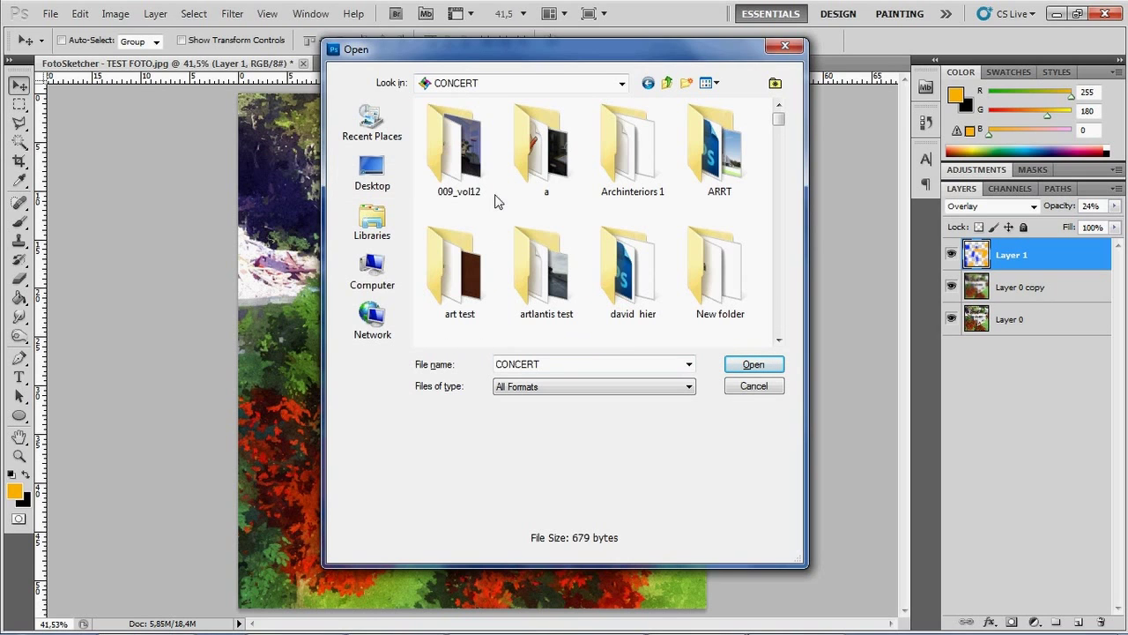
double_click(719, 291)
double_click(459, 132)
click(459, 128)
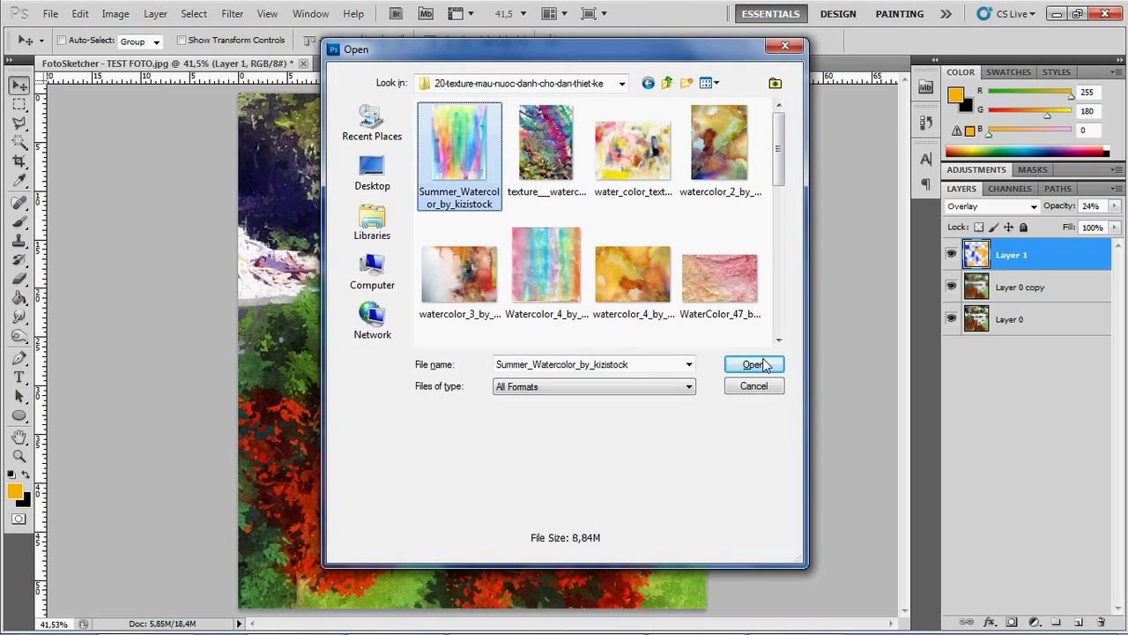
click(755, 364)
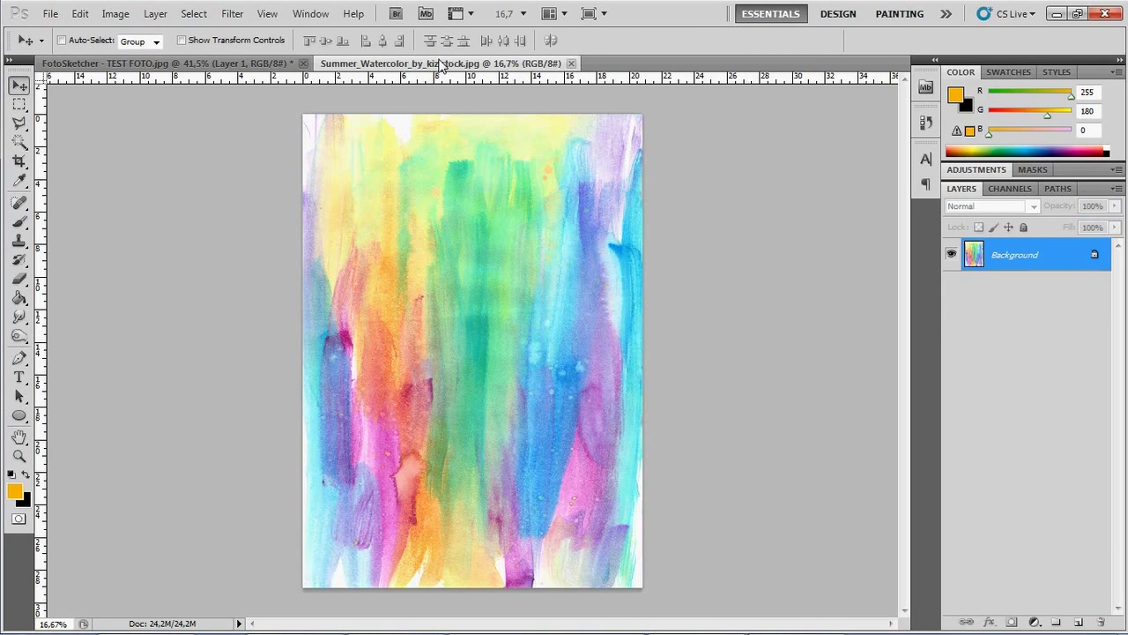
Copy the watercolour texture into the house image as Layer 2 and position it
drag(440, 64, 493, 150)
mouse_move(720, 189)
mouse_down()
mouse_move(556, 156)
mouse_move(573, 282)
mouse_move(538, 182)
mouse_move(546, 159)
mouse_up()
click(1031, 206)
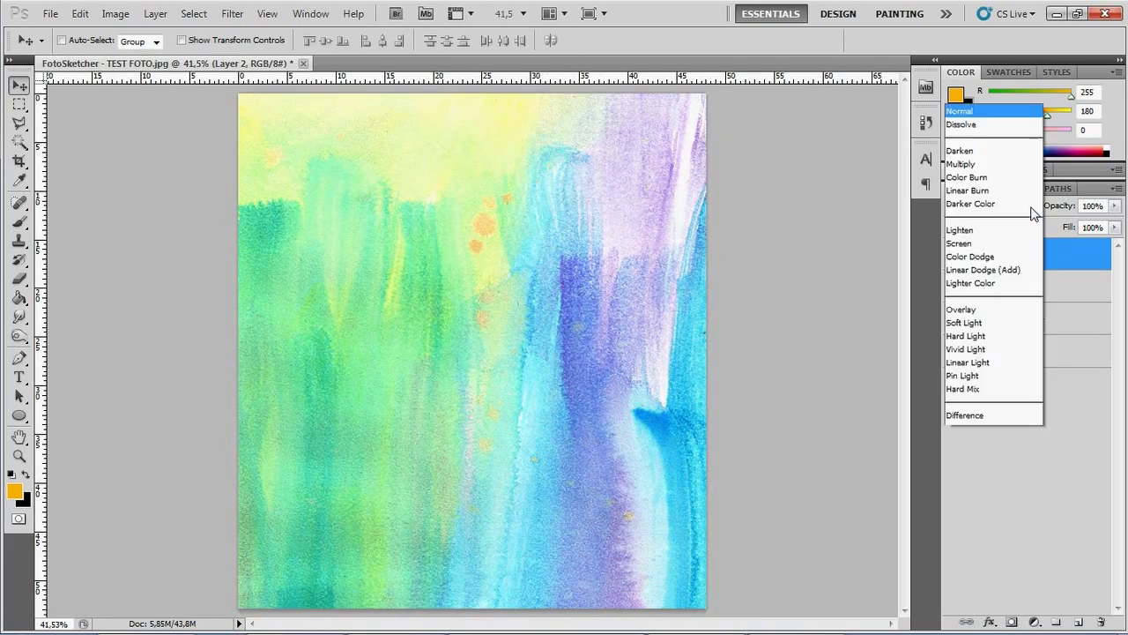
click(965, 58)
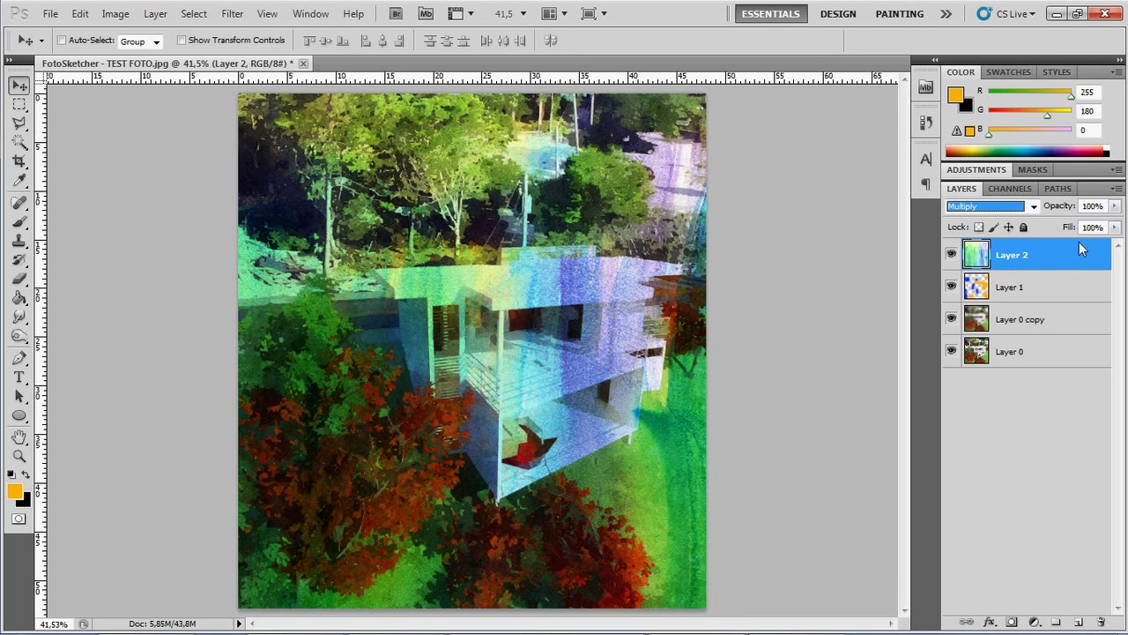
drag(1070, 208, 1031, 212)
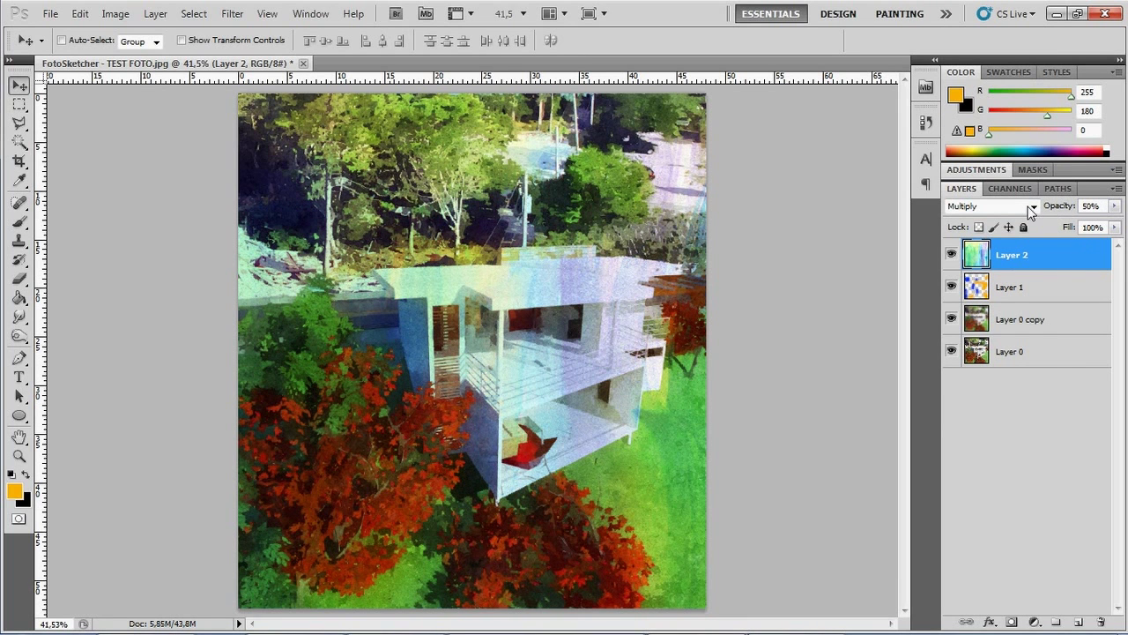
mouse_move(678, 206)
mouse_down()
mouse_move(666, 230)
mouse_move(684, 196)
mouse_up()
Blend Layer 2 in Overlay mode at 37% opacity, toggling it to compare
double_click(1029, 261)
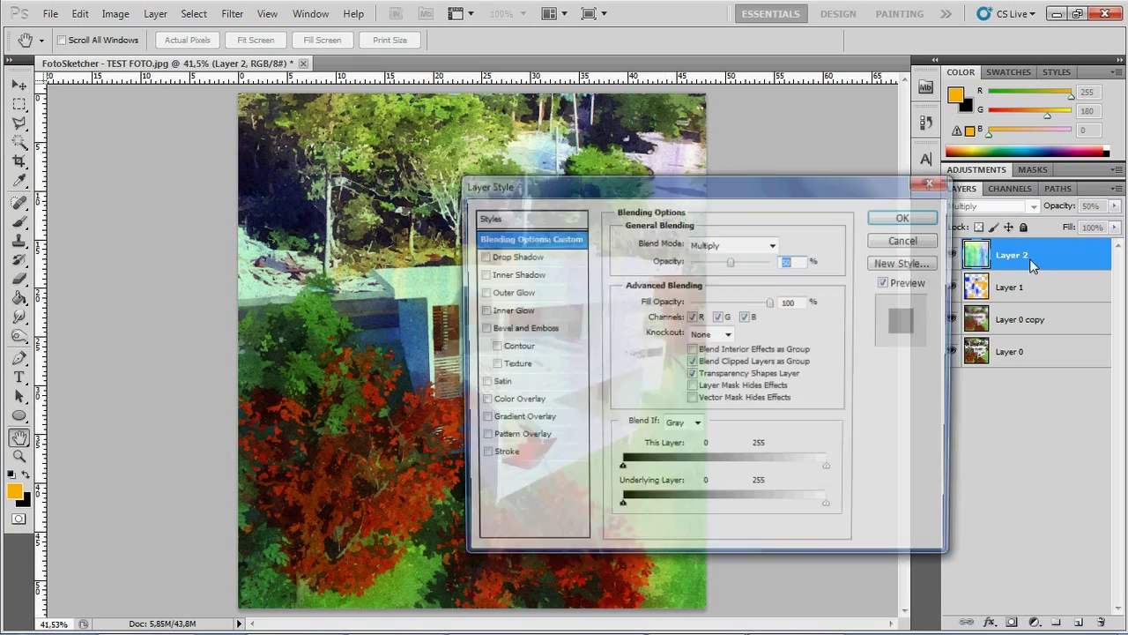
click(923, 242)
click(1034, 207)
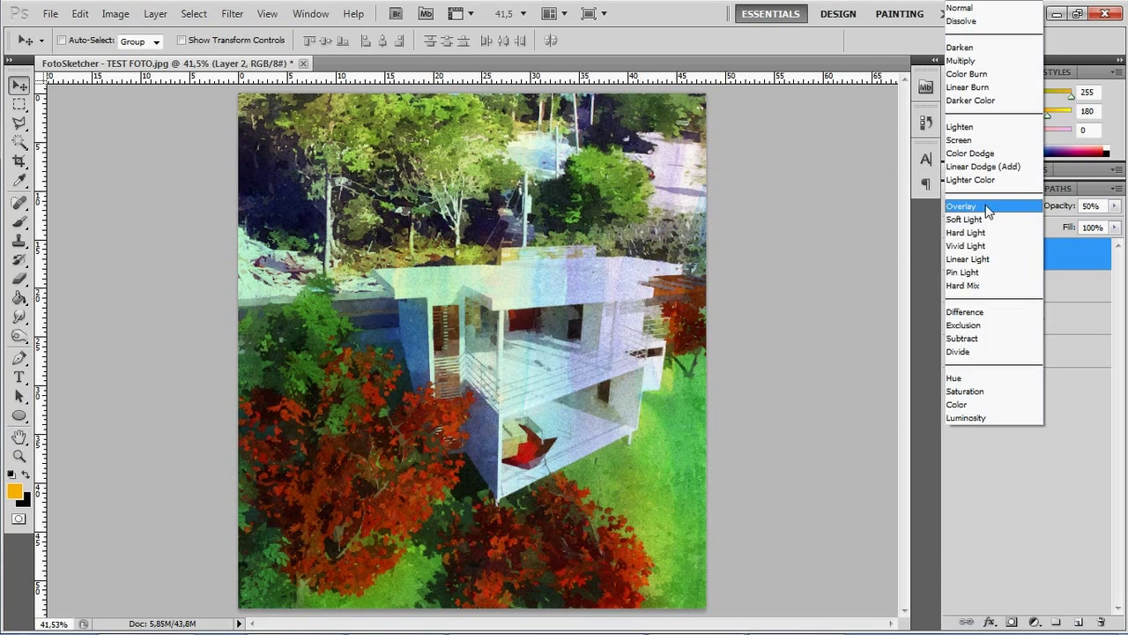
click(987, 204)
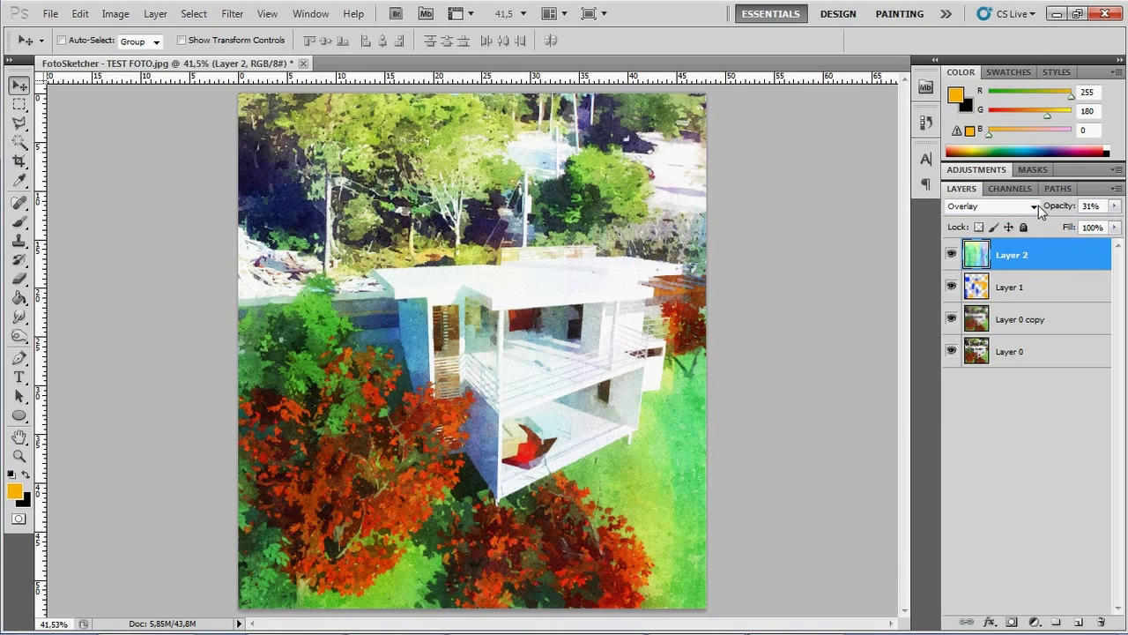
drag(1058, 211, 1045, 211)
click(952, 255)
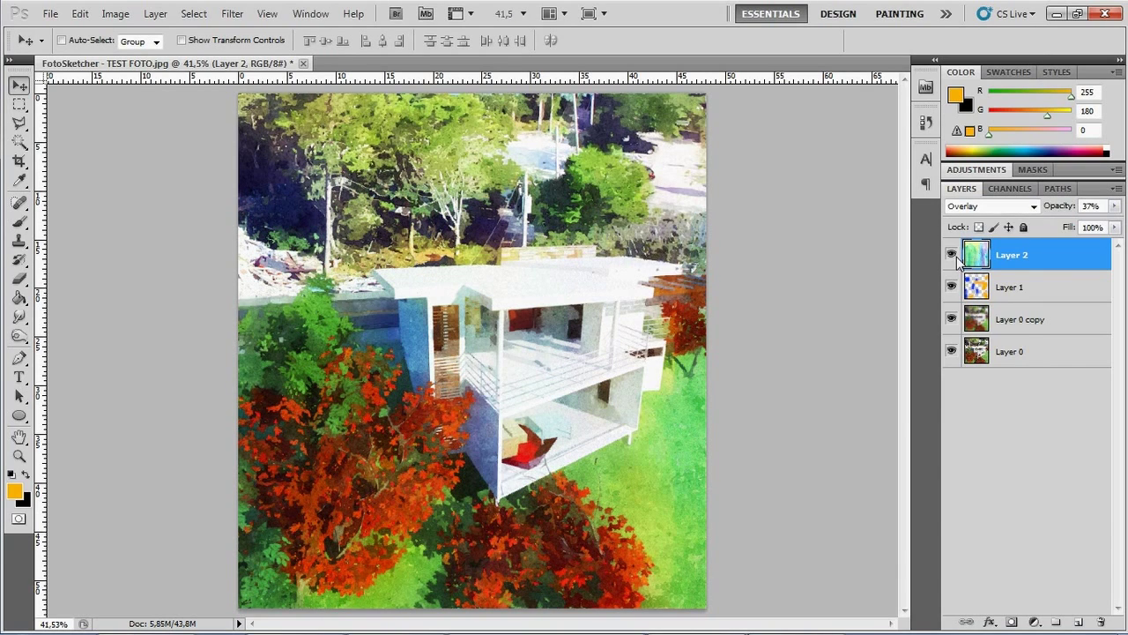
click(951, 255)
click(952, 254)
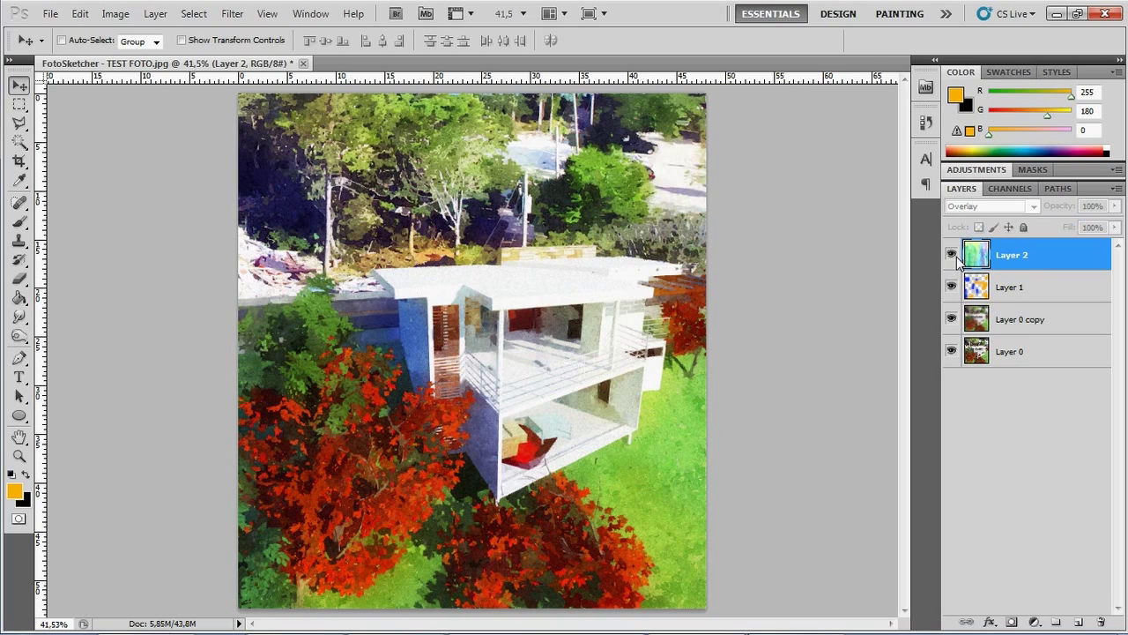
click(953, 256)
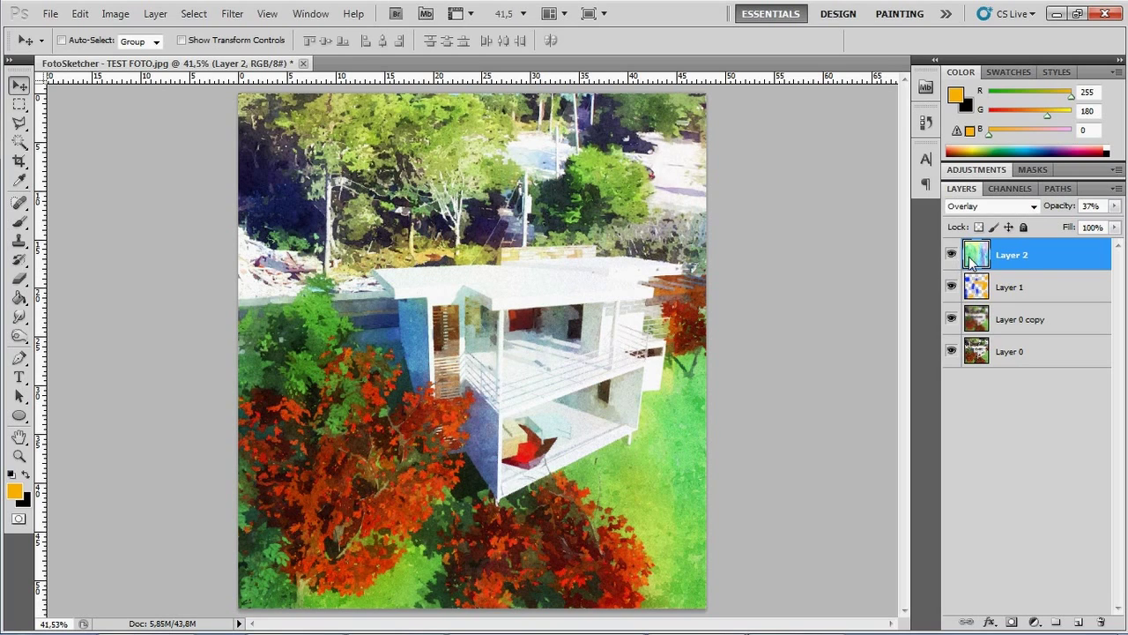
Flatten the image and raise the Levels black input to 17
right_click(1021, 258)
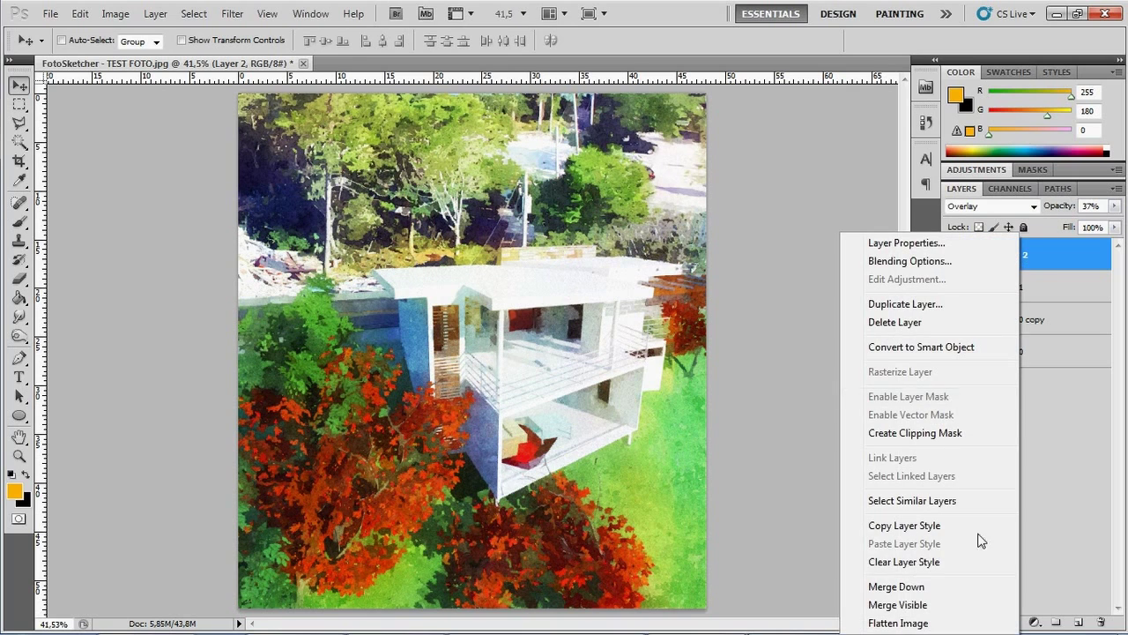
click(898, 623)
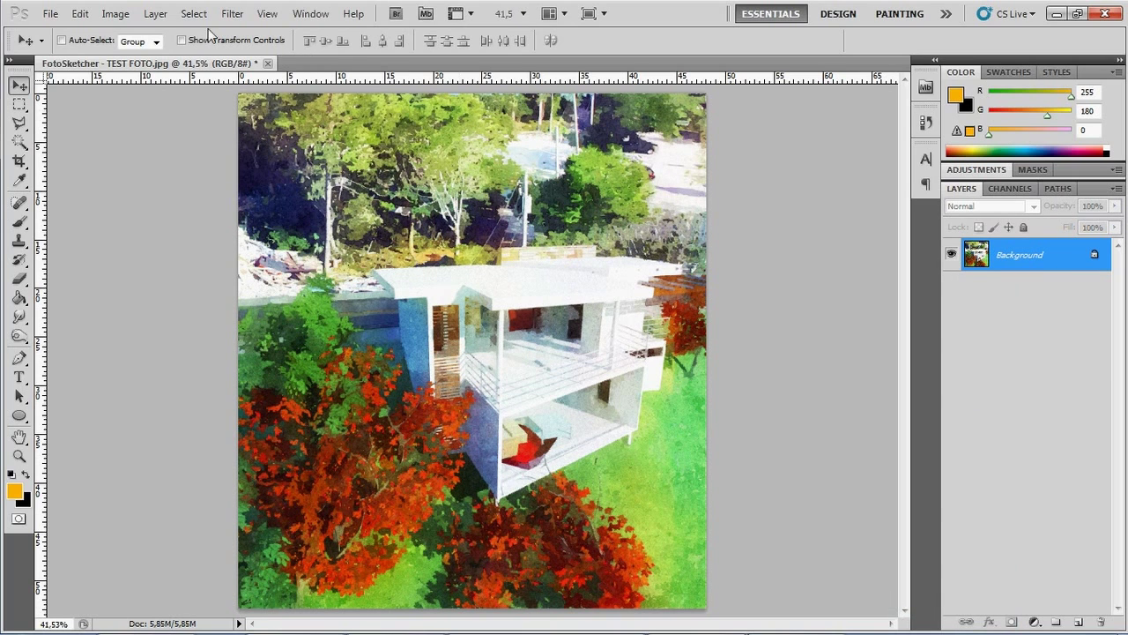
click(115, 13)
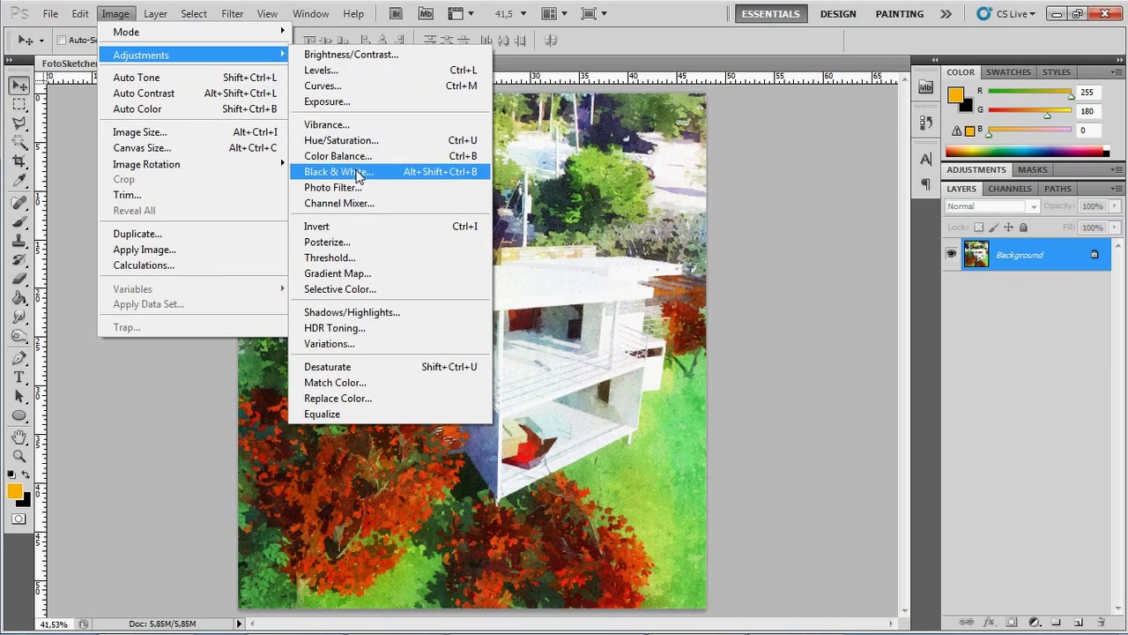
click(321, 70)
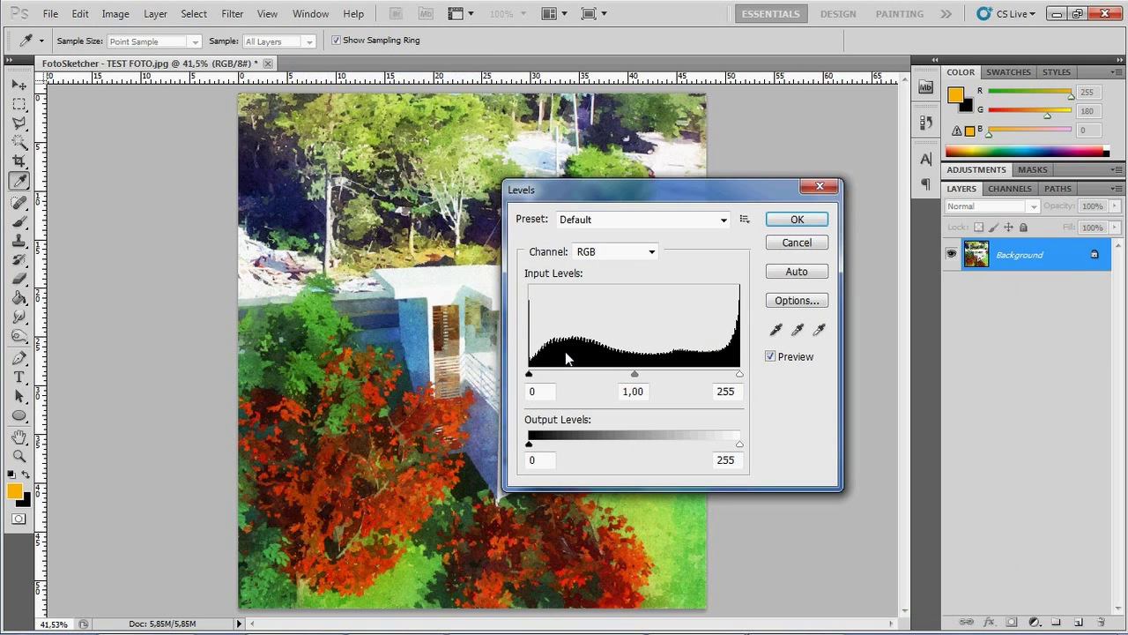
drag(528, 374, 543, 375)
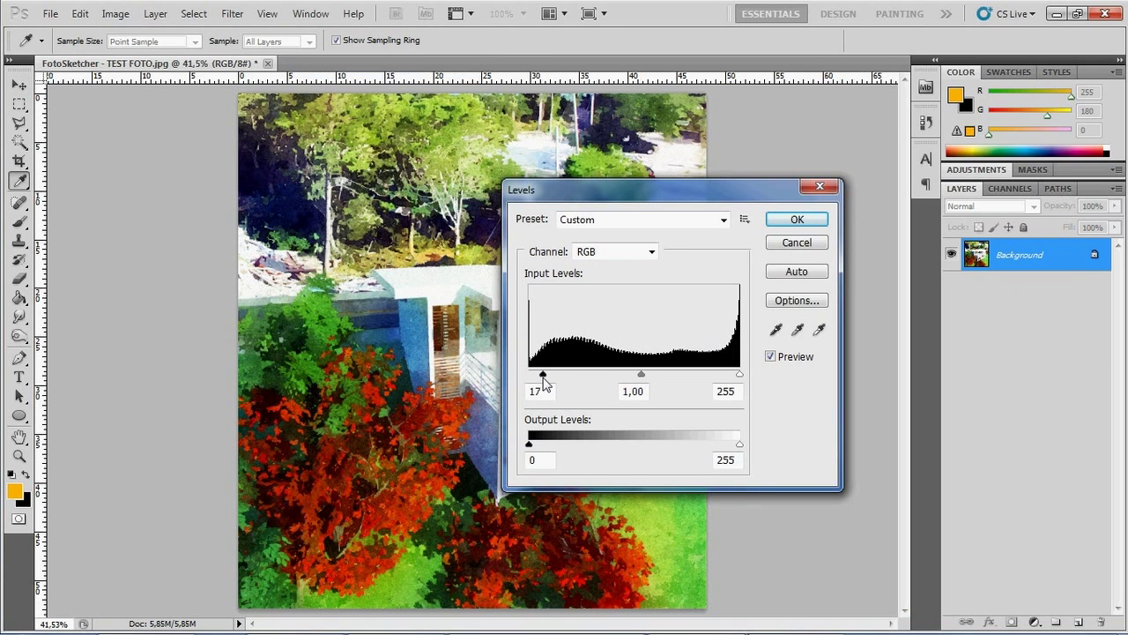
click(786, 222)
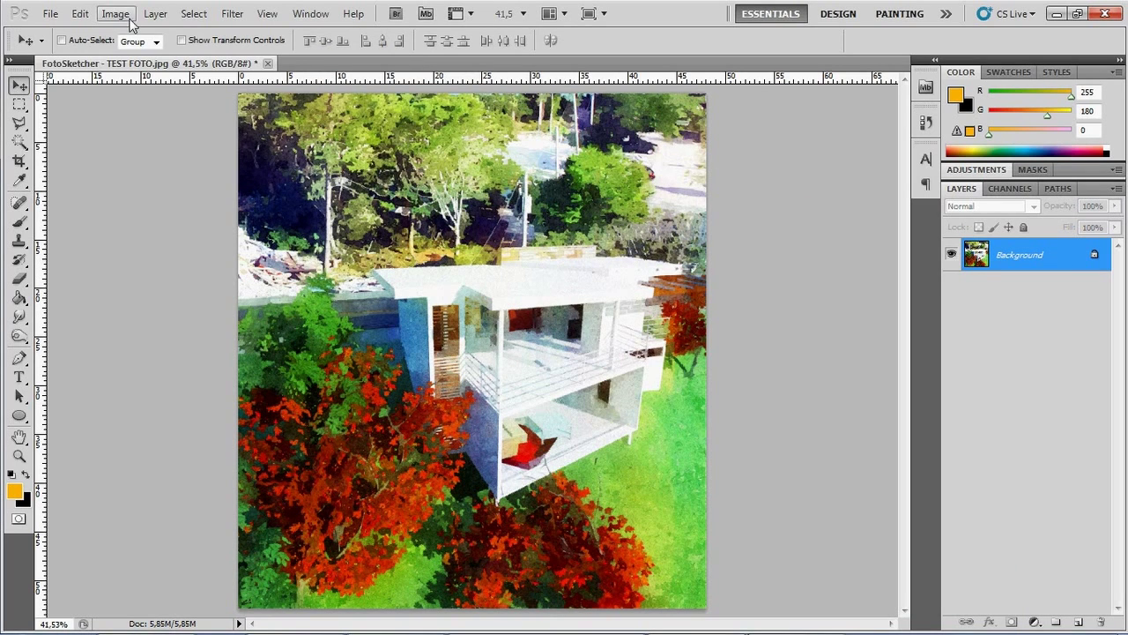
Reduce the image saturation to -37 with Hue/Saturation
click(129, 18)
click(362, 123)
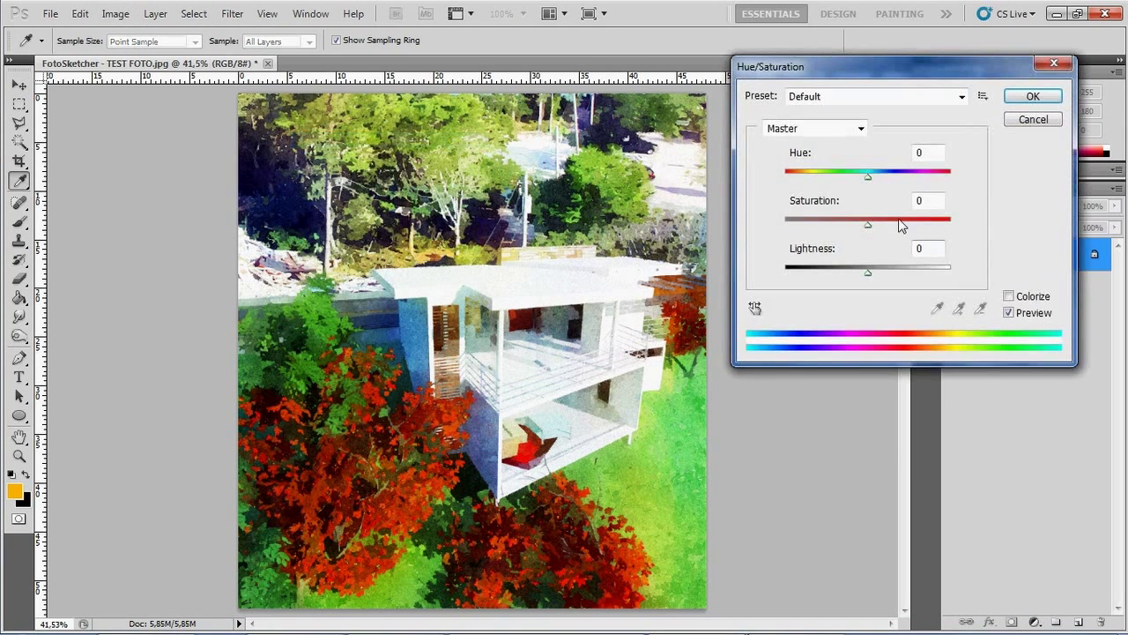
drag(870, 224, 840, 225)
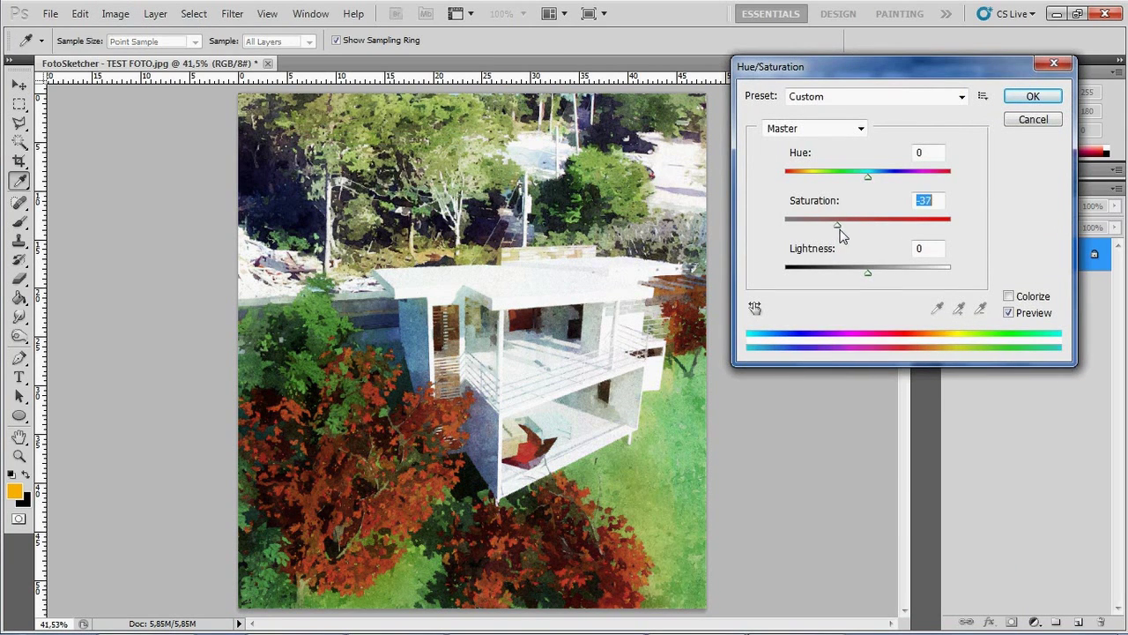
click(1029, 97)
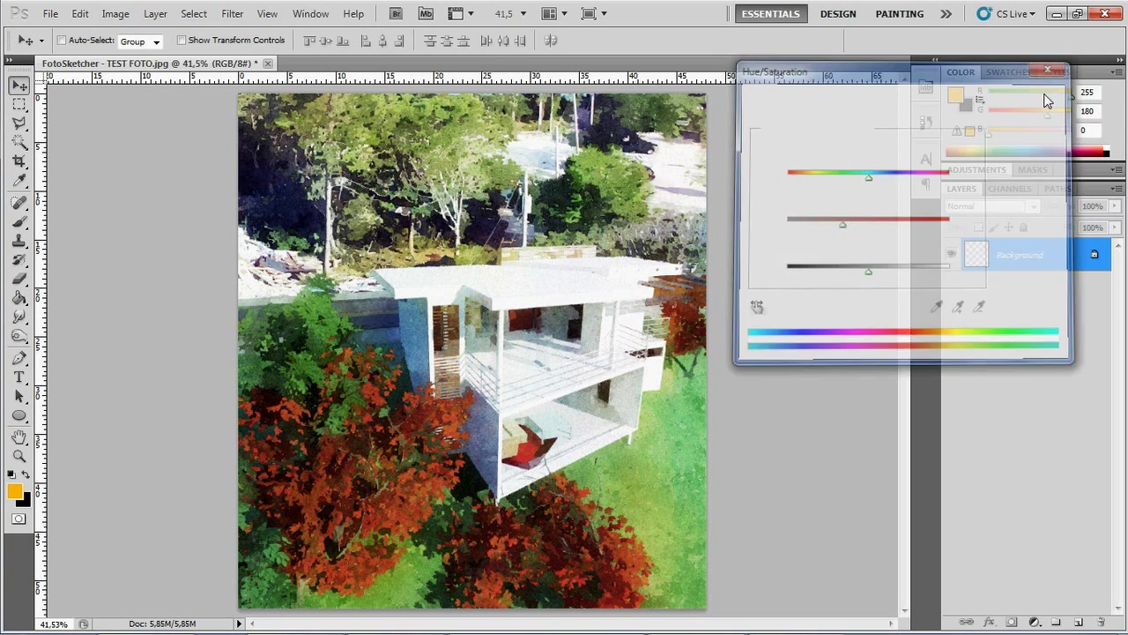
click(128, 16)
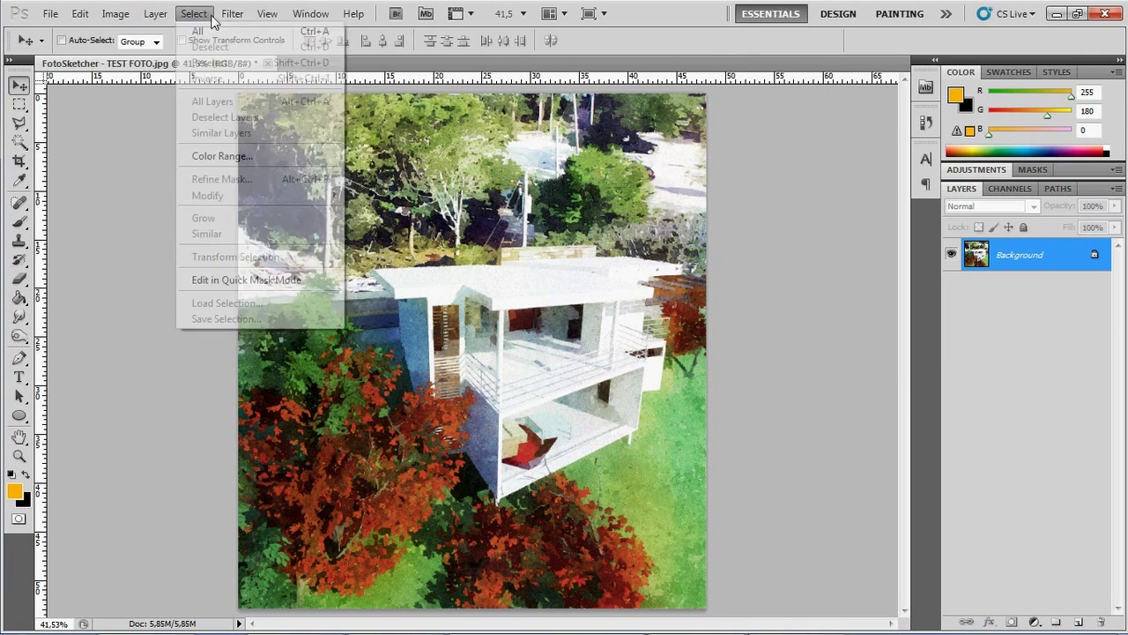
mouse_move(248, 148)
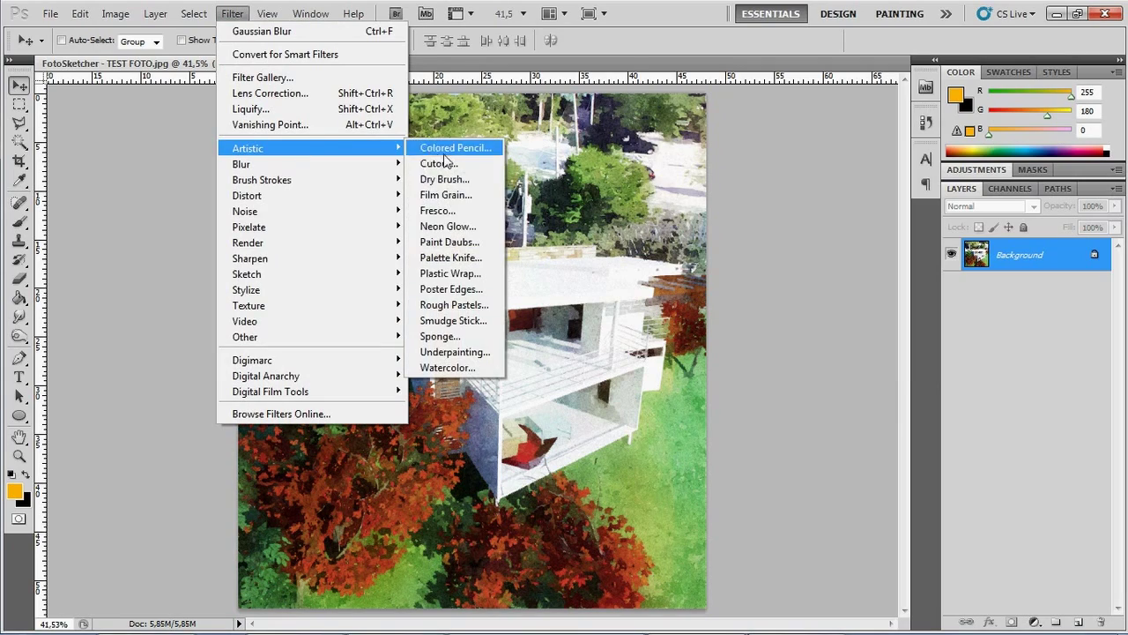
Apply a Texturizer Canvas texture with 200% scaling and relief 7 from the Filter Gallery
click(450, 227)
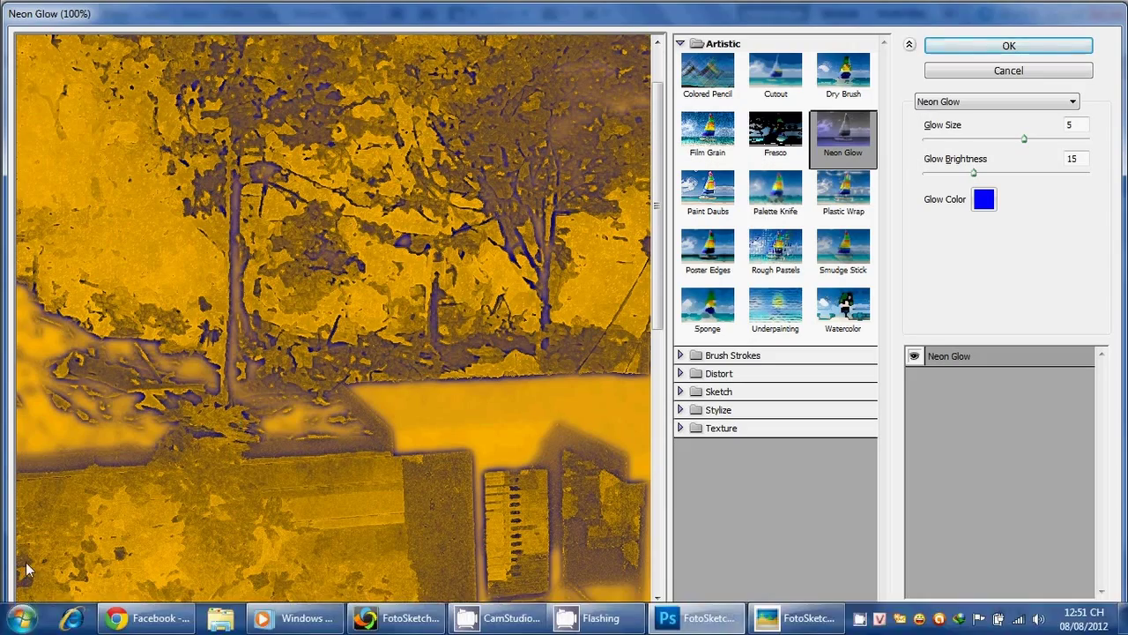
click(25, 611)
click(25, 610)
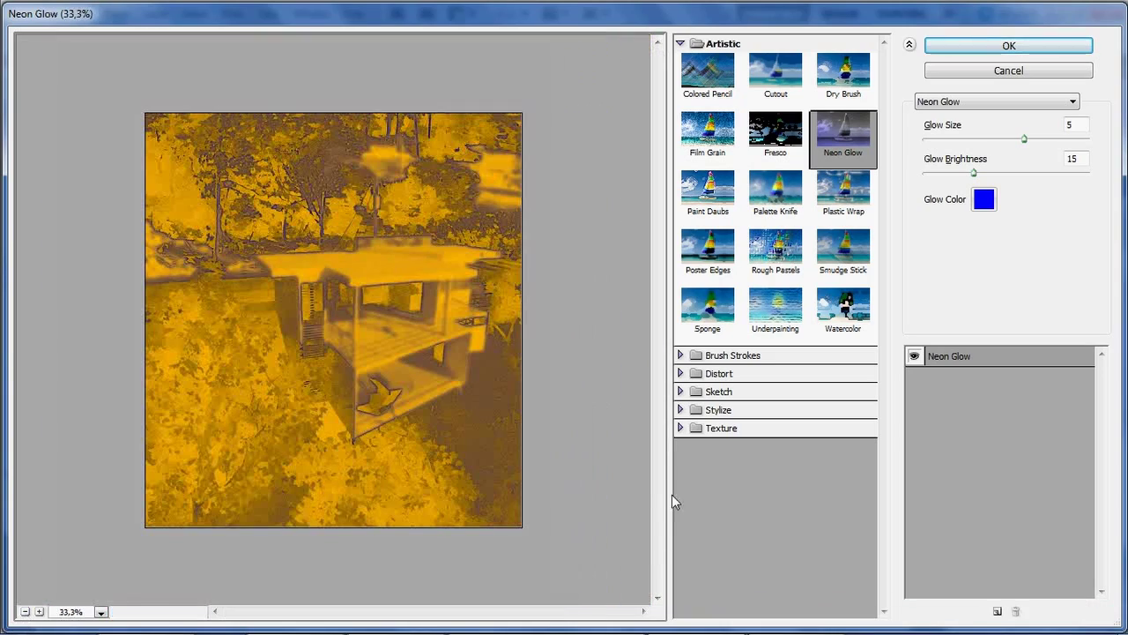
click(679, 428)
click(844, 529)
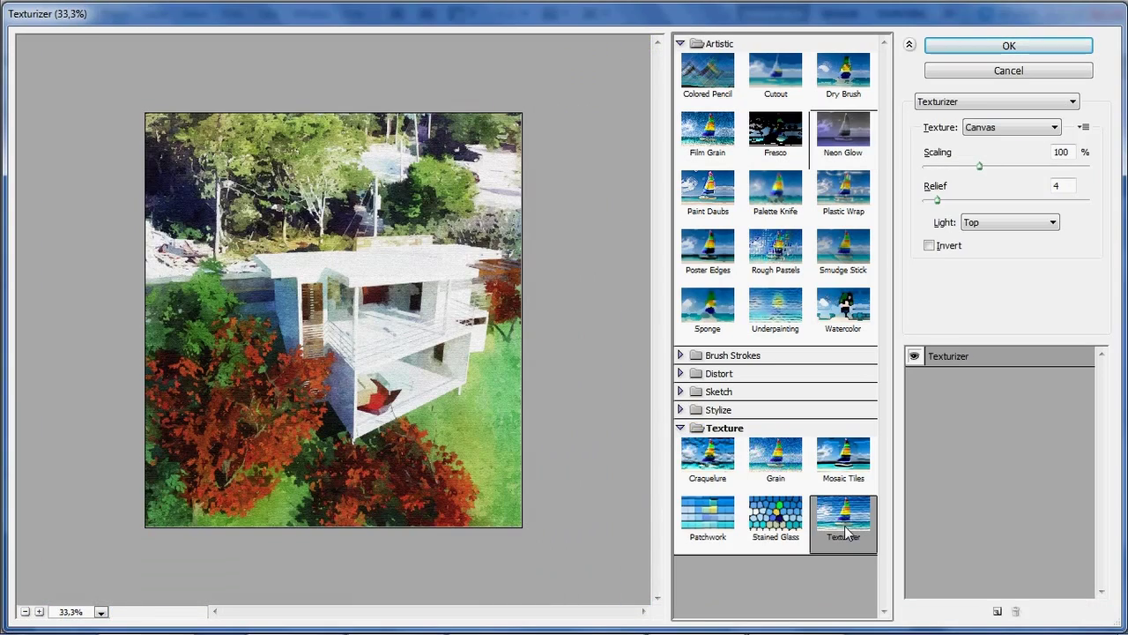
drag(980, 166, 1102, 172)
mouse_move(937, 202)
mouse_down()
mouse_move(1052, 217)
mouse_move(985, 202)
mouse_move(943, 222)
mouse_up()
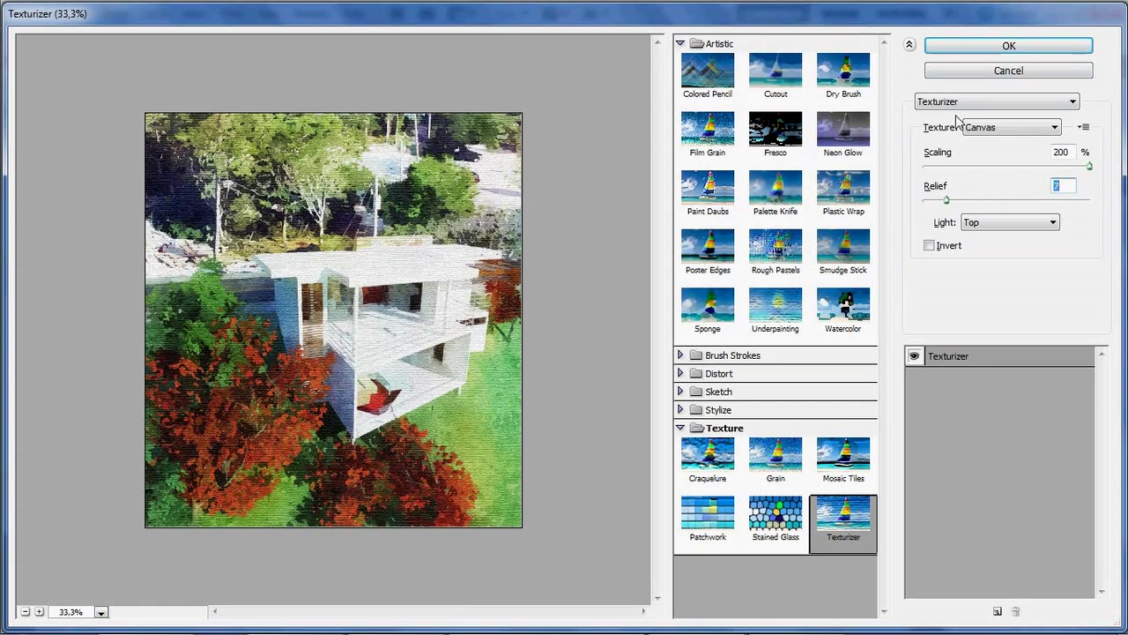
click(987, 46)
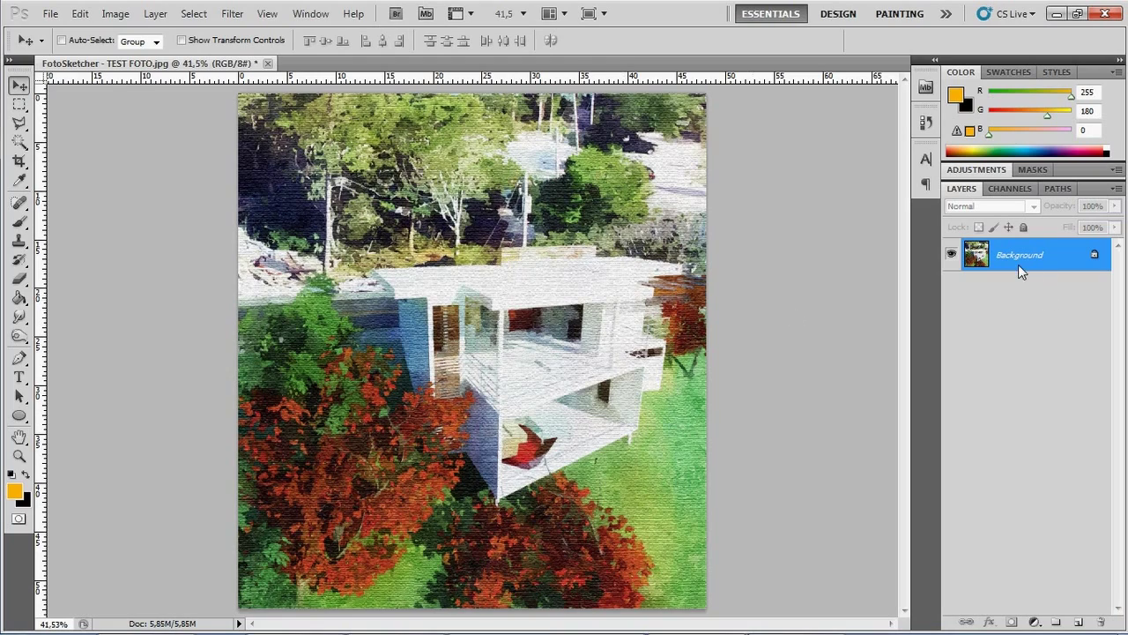
Apply midtone Color Balance +39/0/+24 and save as a maximum-quality JPEG
click(116, 13)
mouse_move(141, 55)
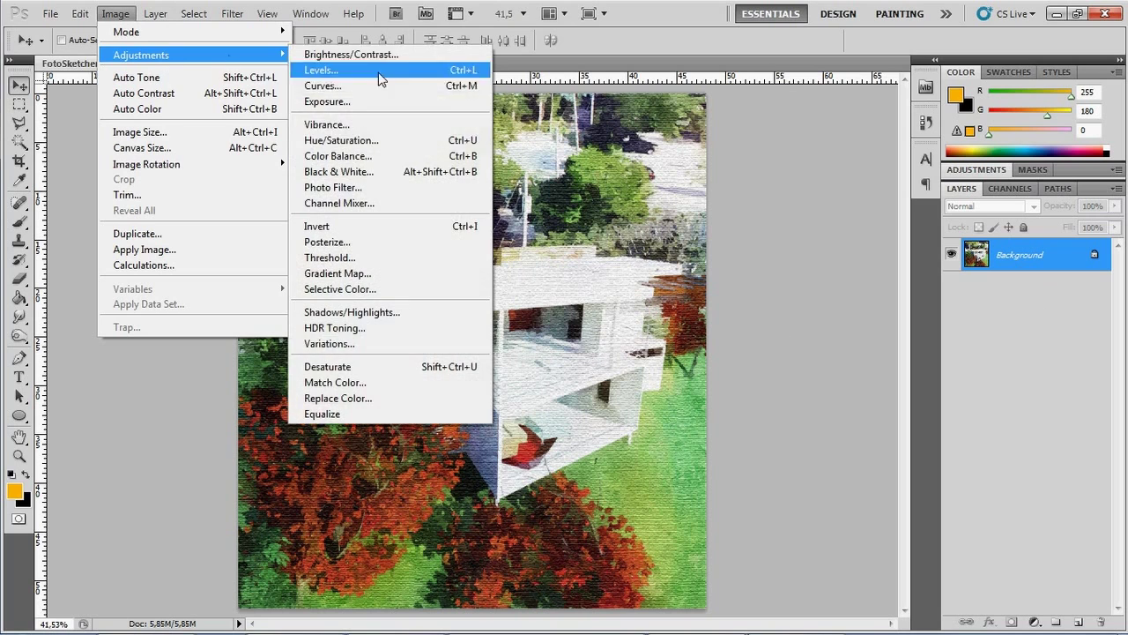
click(345, 156)
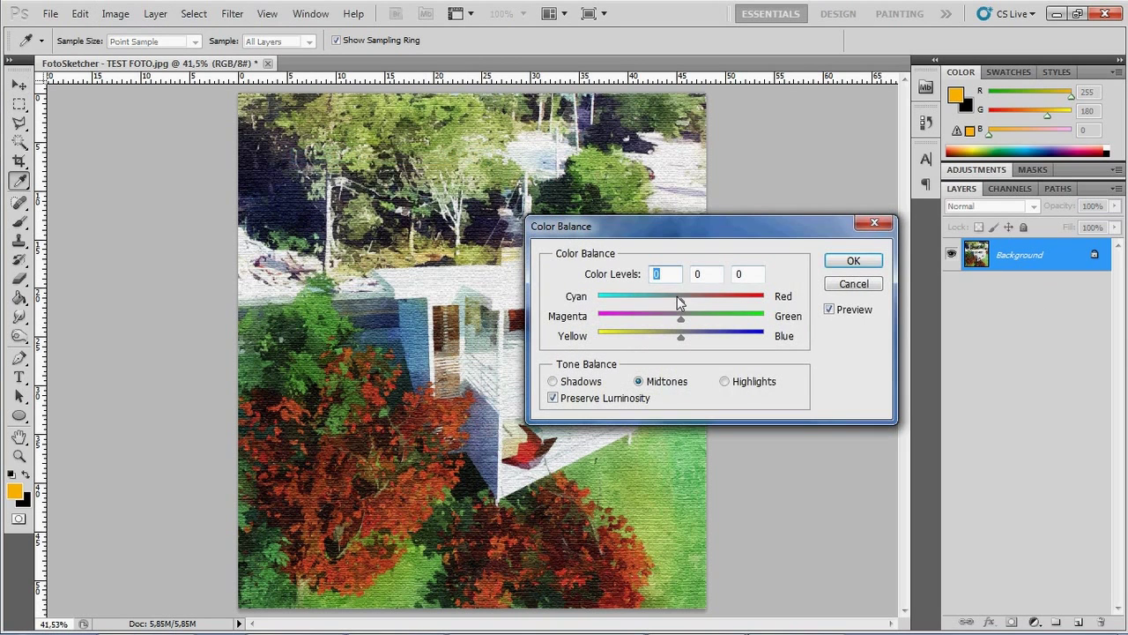
drag(683, 306, 705, 302)
drag(712, 229, 750, 159)
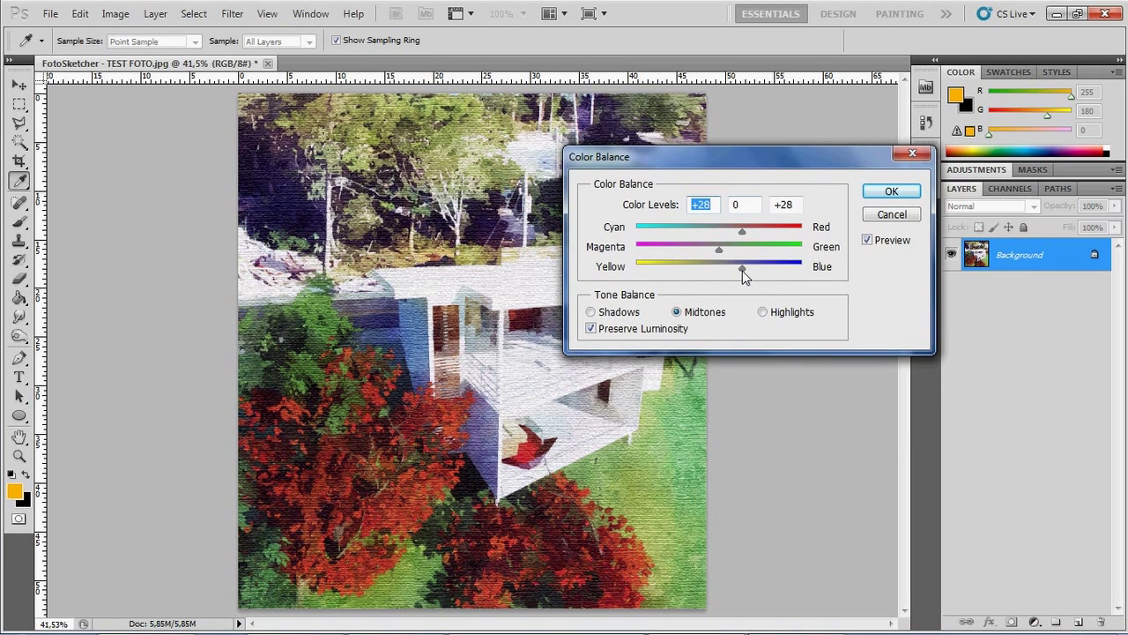
drag(741, 269, 738, 269)
drag(754, 162, 853, 158)
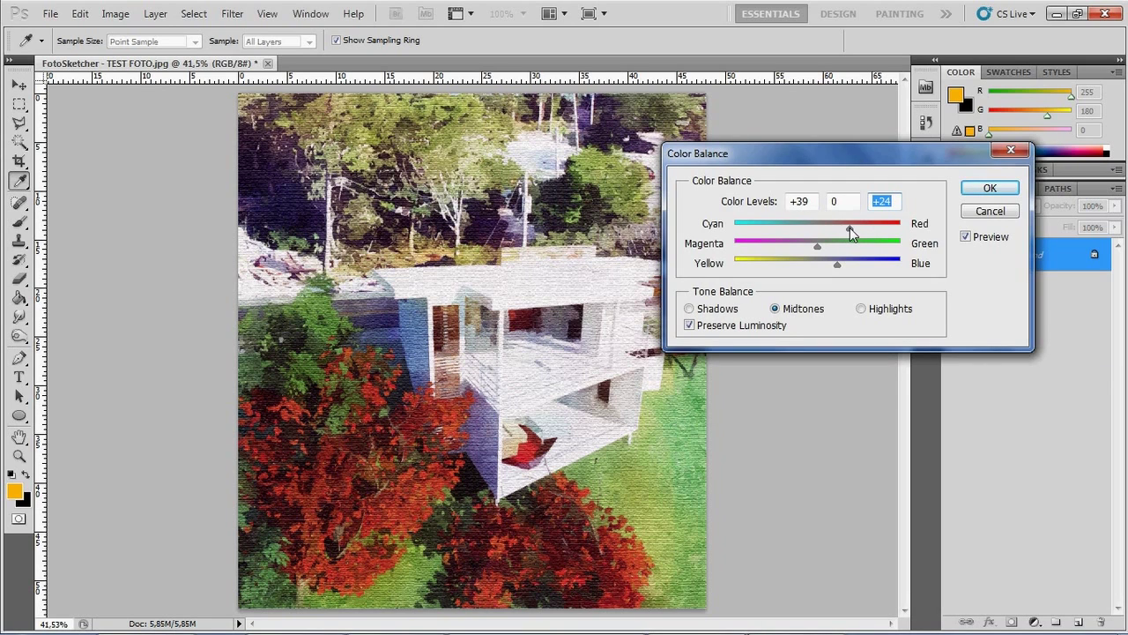
click(990, 188)
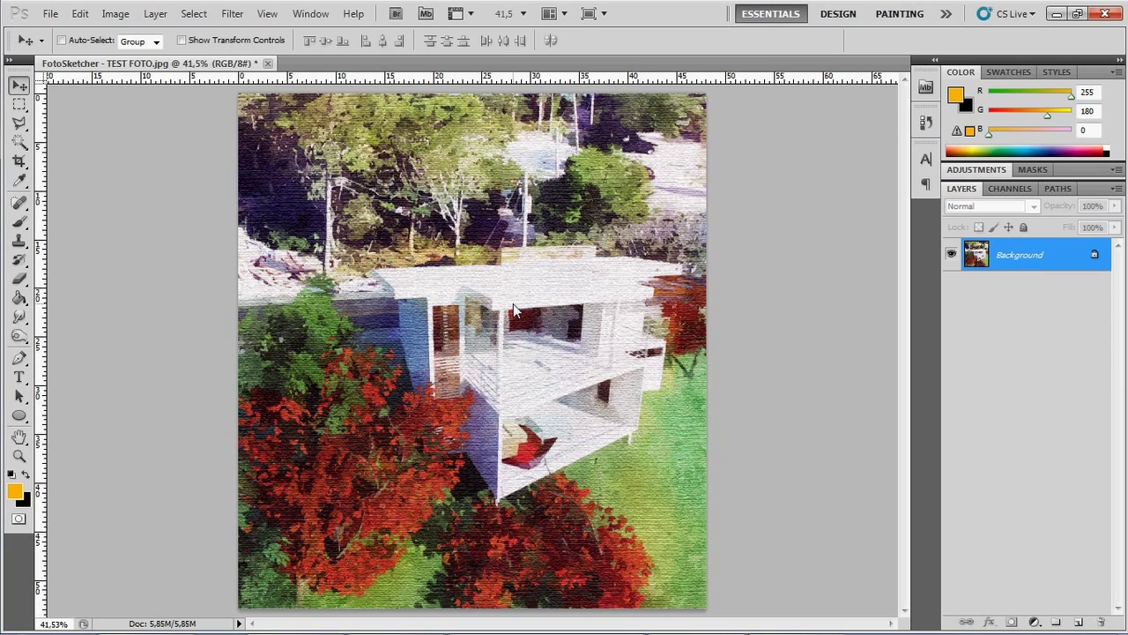
key(ctrl+s)
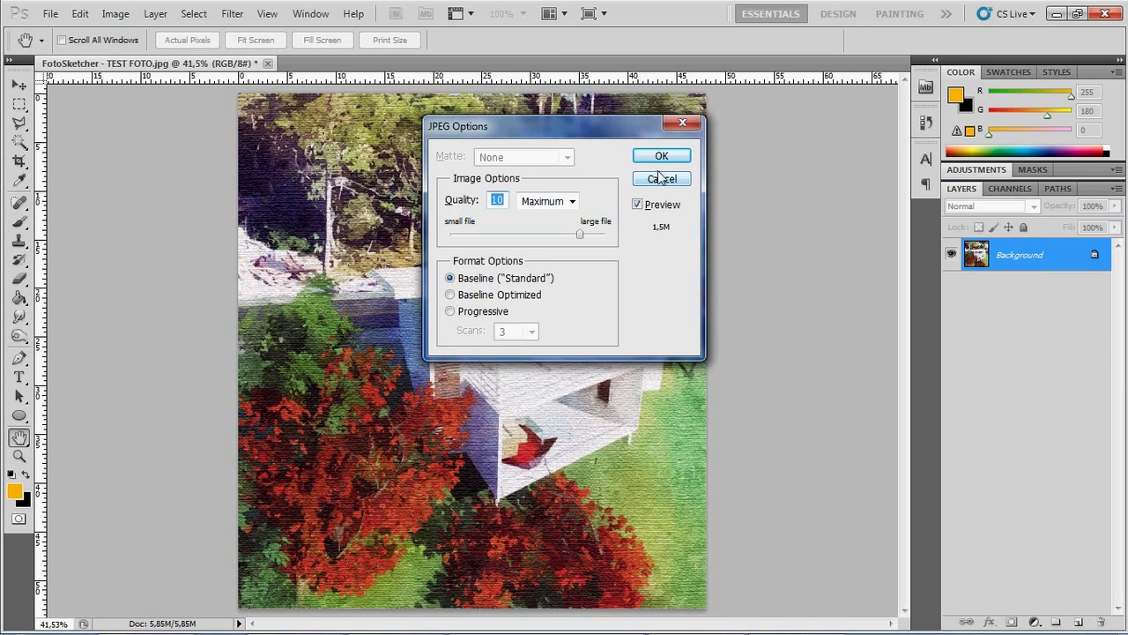
click(662, 157)
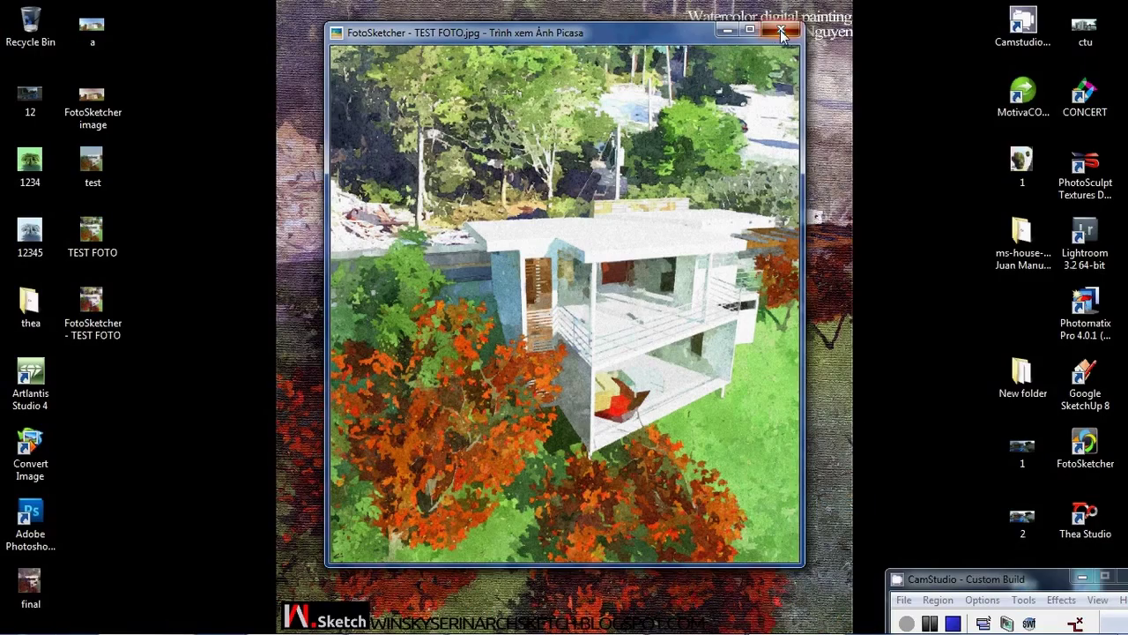
Reopen FotoSketcher - TEST FOTO.jpg in Picasa, zoom to inspect it, then close it
click(781, 30)
double_click(110, 307)
scroll(634, 378, up, 3)
scroll(584, 328, down, 3)
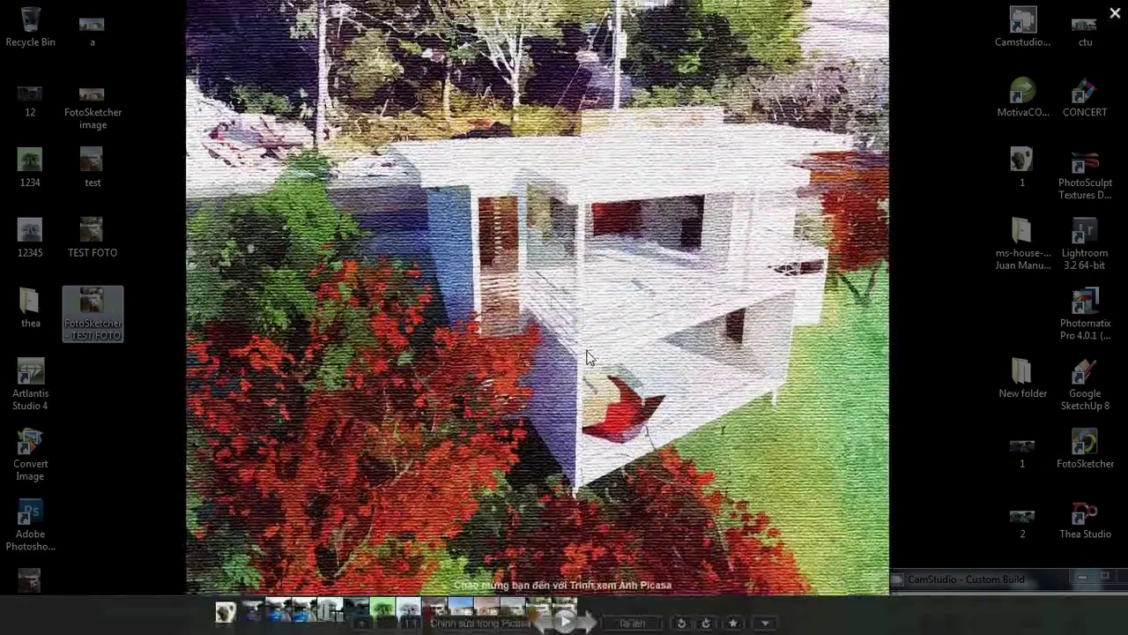
scroll(612, 315, down, 2)
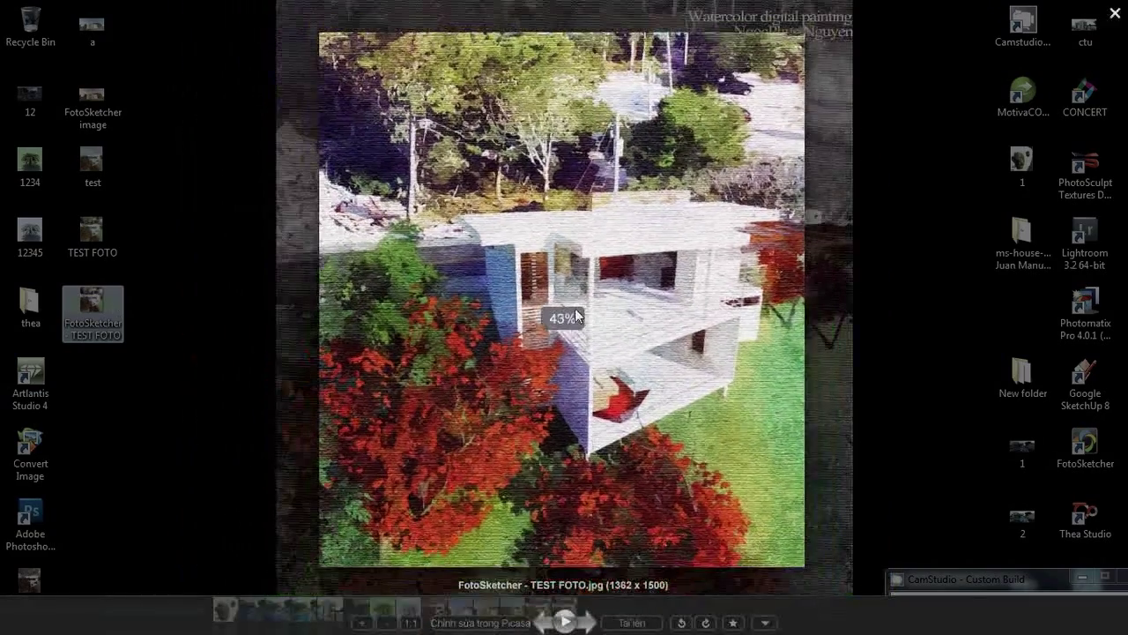
click(1022, 575)
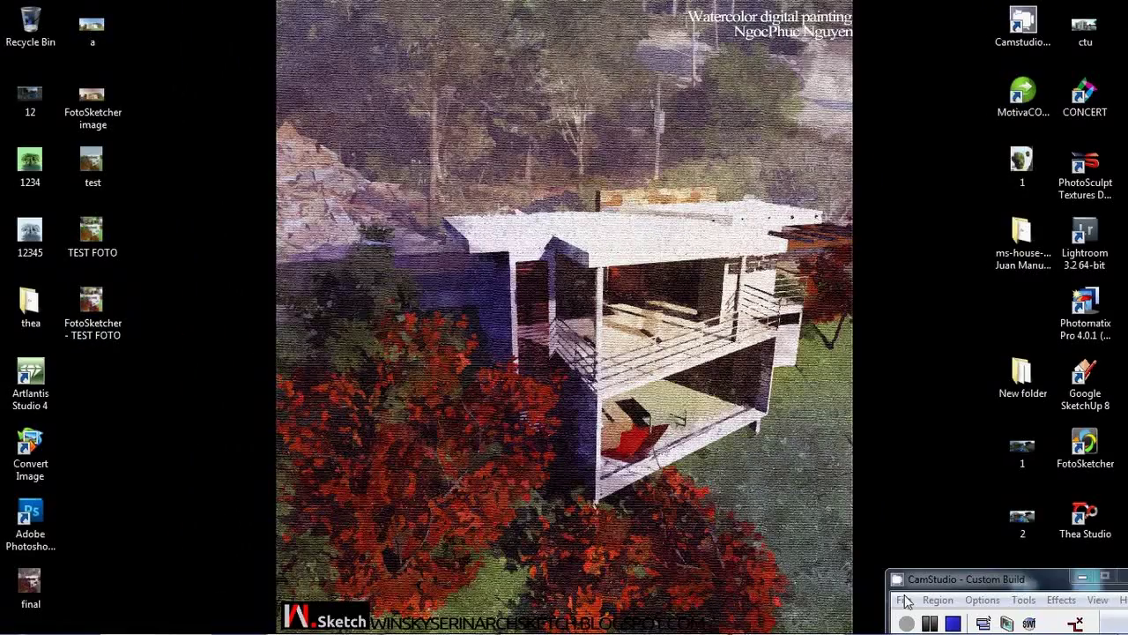